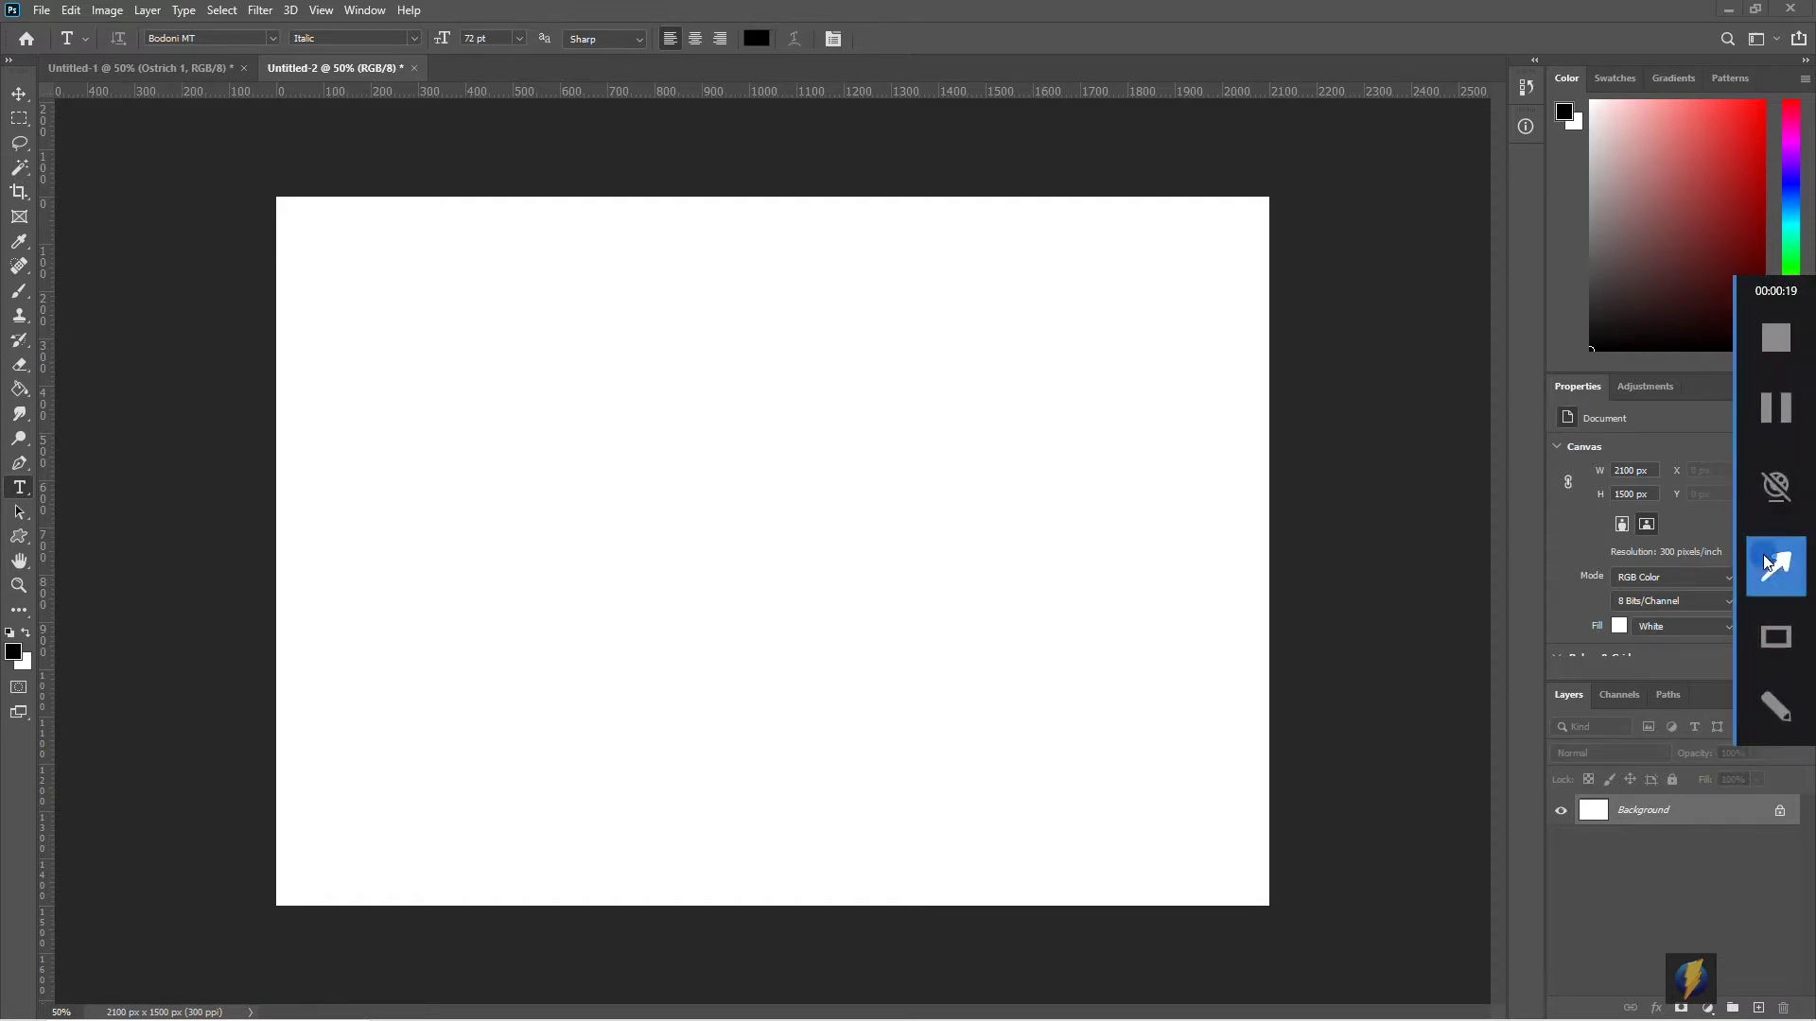
# - Draw a paragraph text box and replace the placeholder with 'Sample Test'
pyautogui.moveTo(1322, 446)
pyautogui.mouseDown()
pyautogui.moveTo(677, 532)
pyautogui.moveTo(75, 499)
pyautogui.mouseUp()
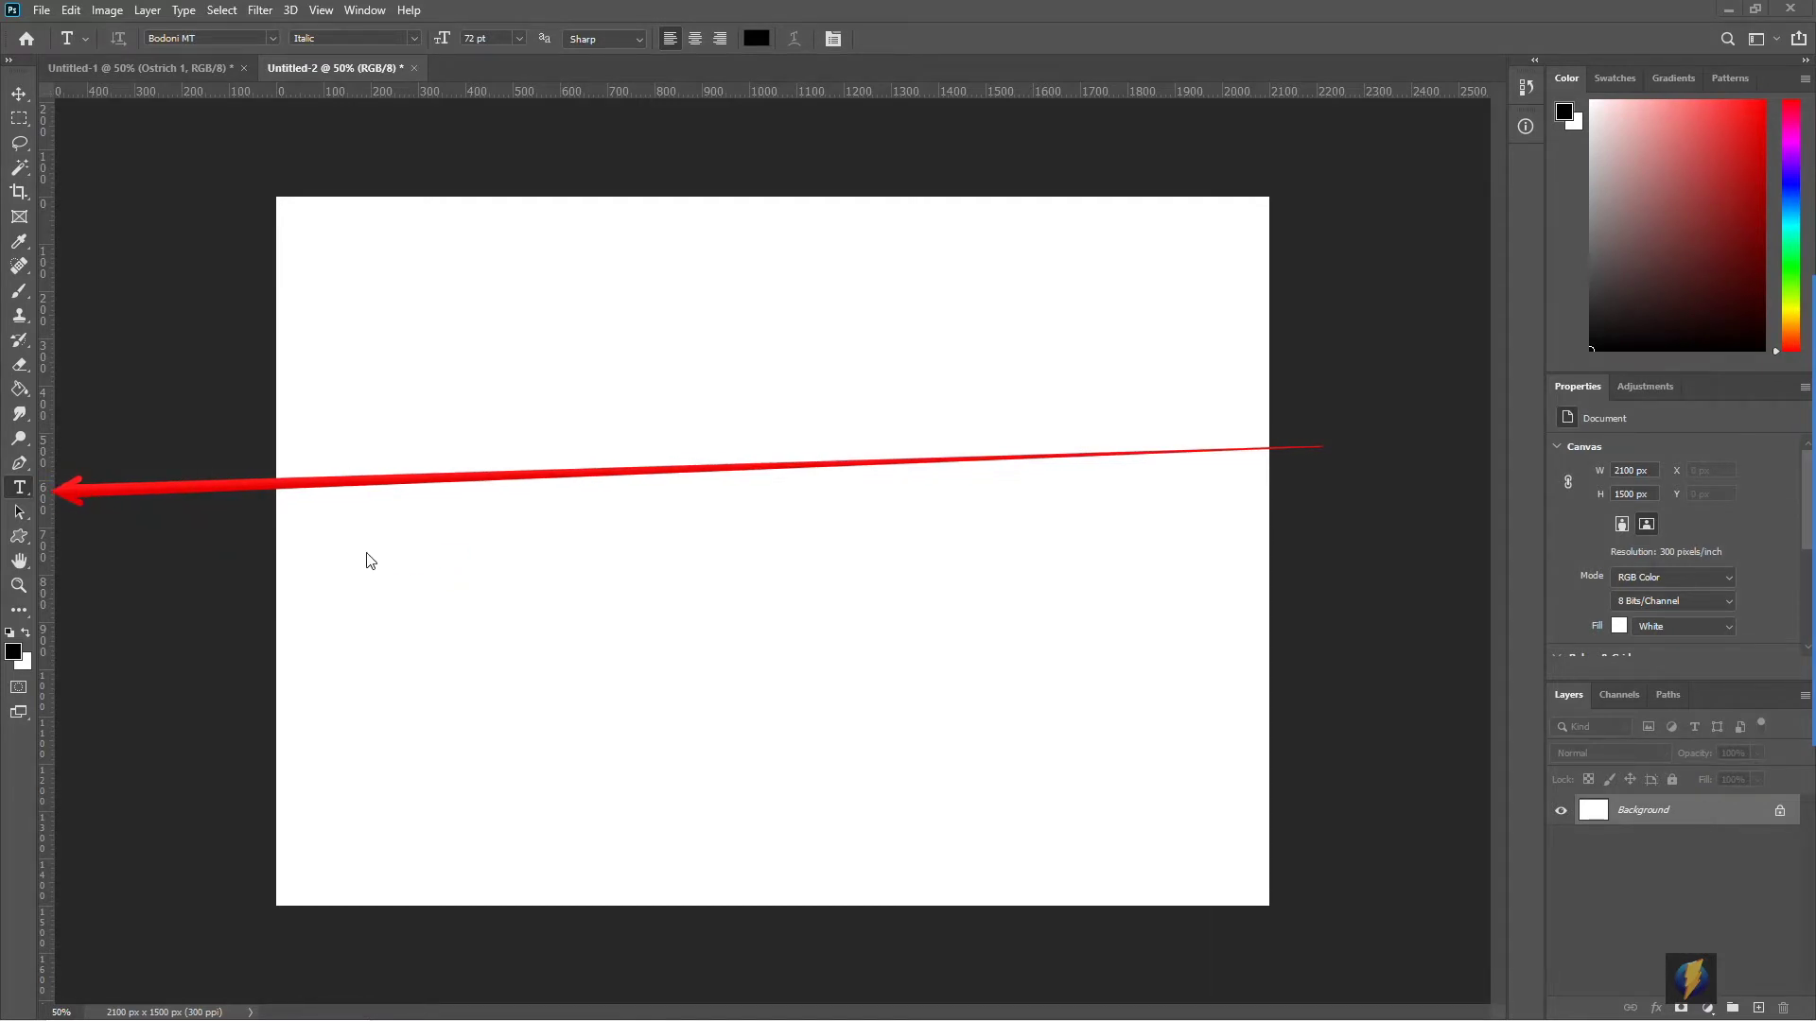
pyautogui.click(19, 487)
pyautogui.moveTo(559, 414); pyautogui.dragTo(1035, 658)
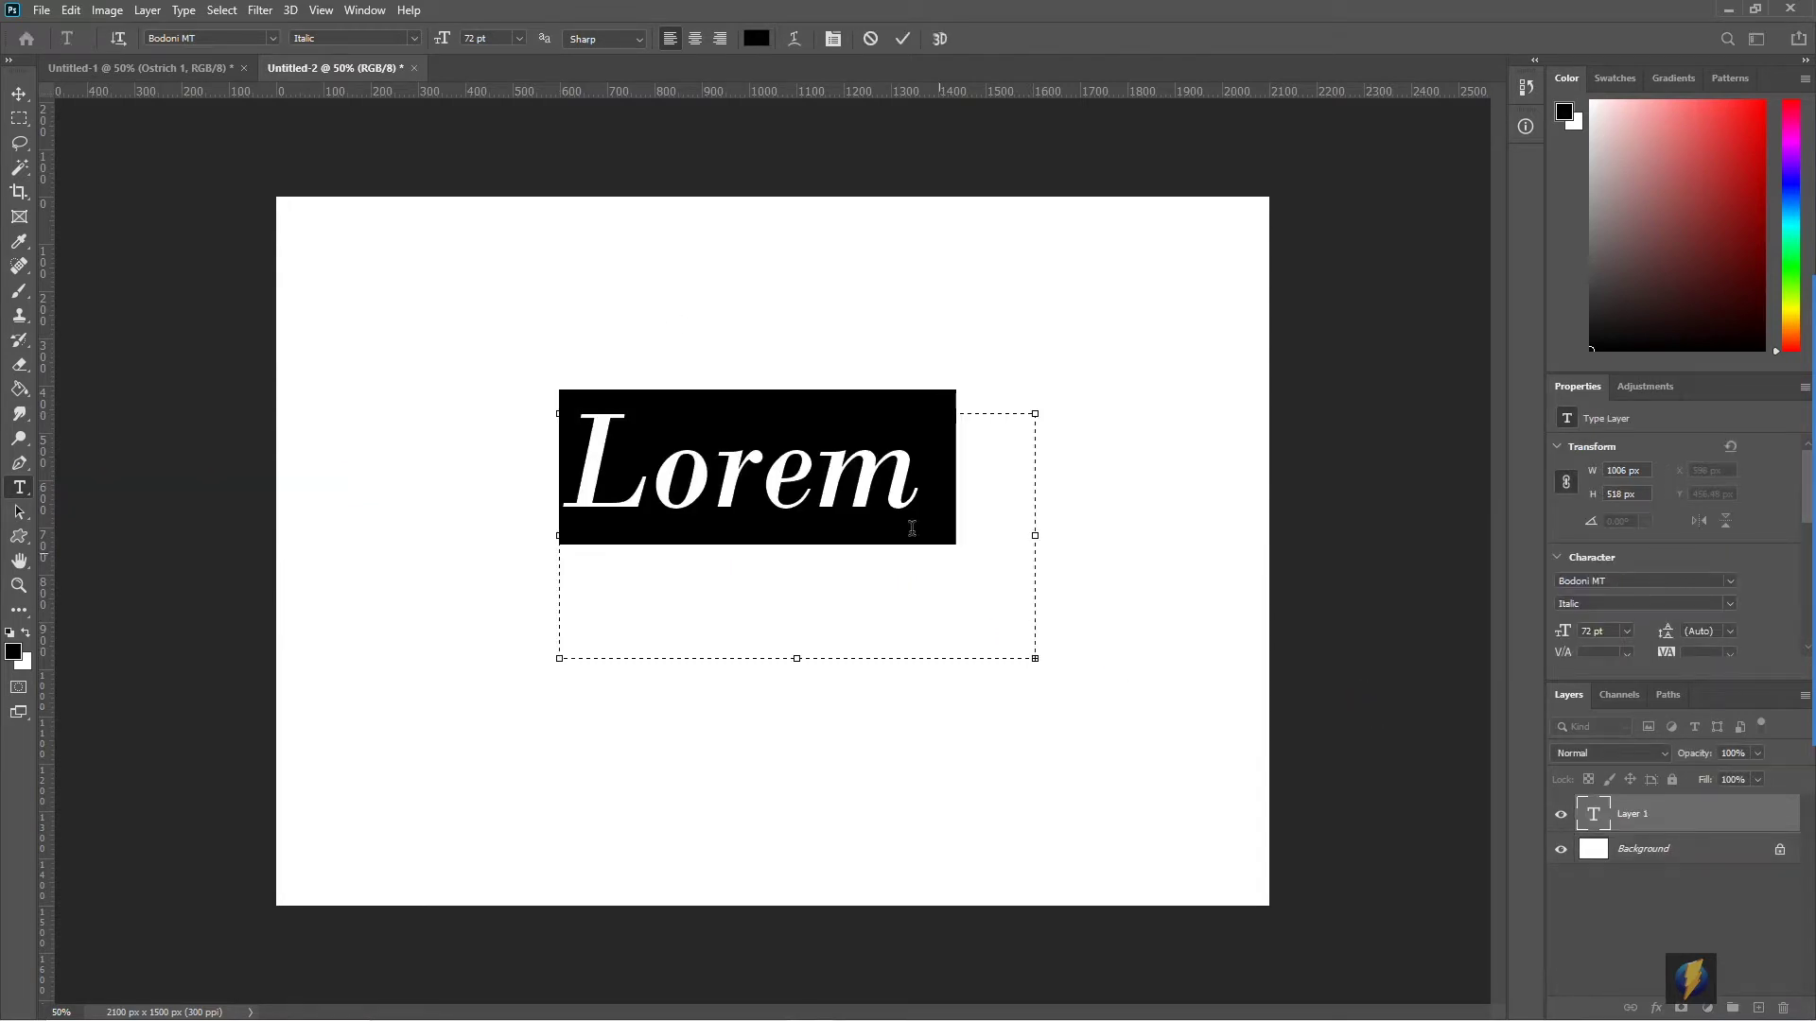
pyautogui.click(519, 38)
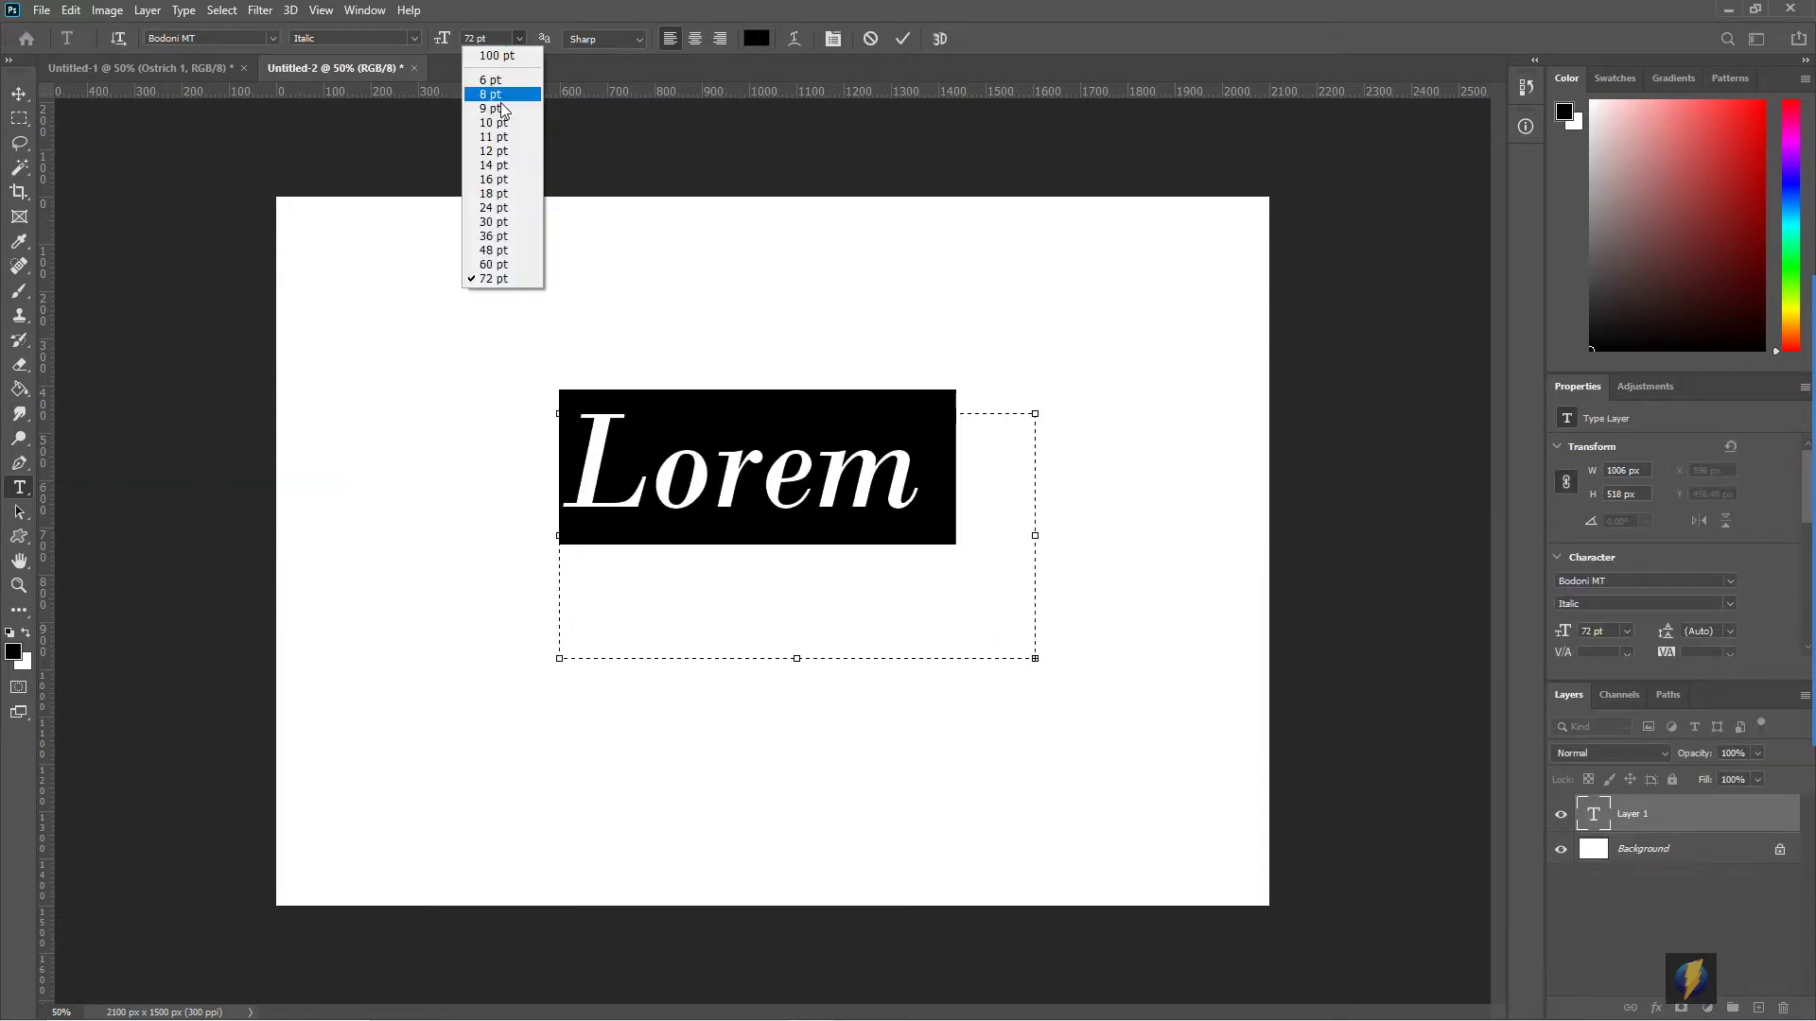
pyautogui.click(496, 168)
pyautogui.click(896, 600)
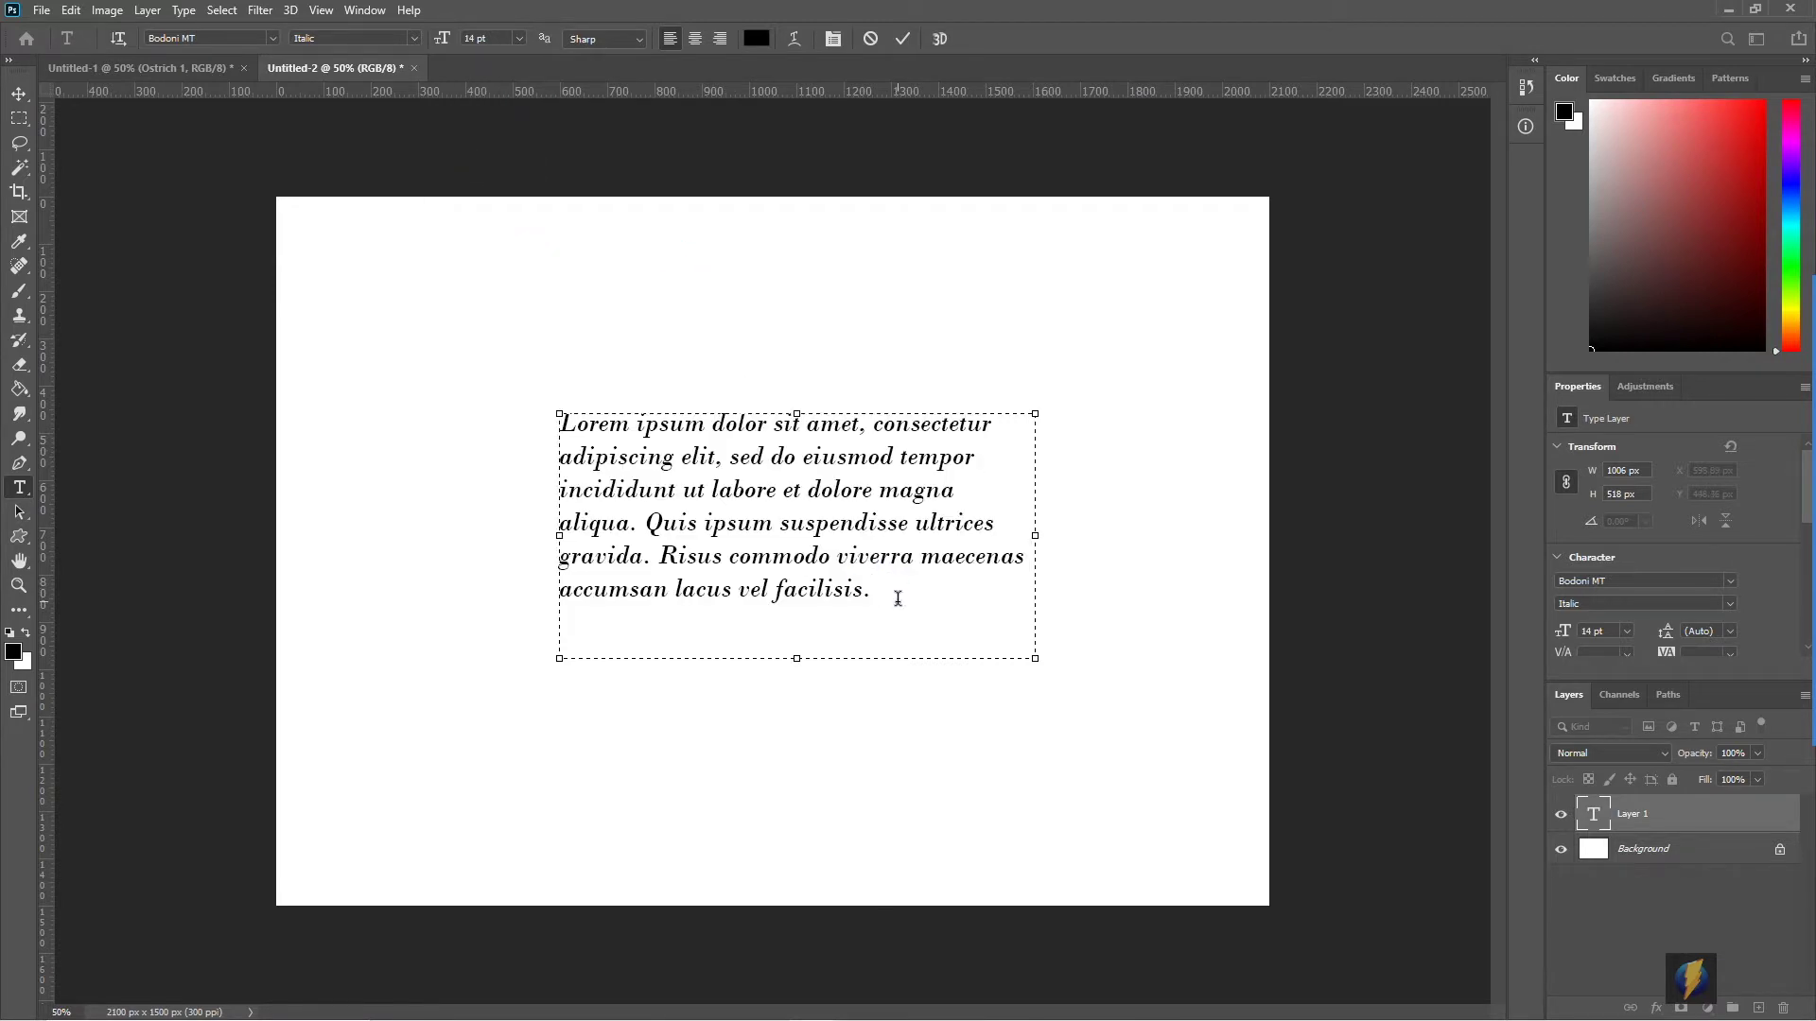
pyautogui.hotkey('ctrl', 'a')
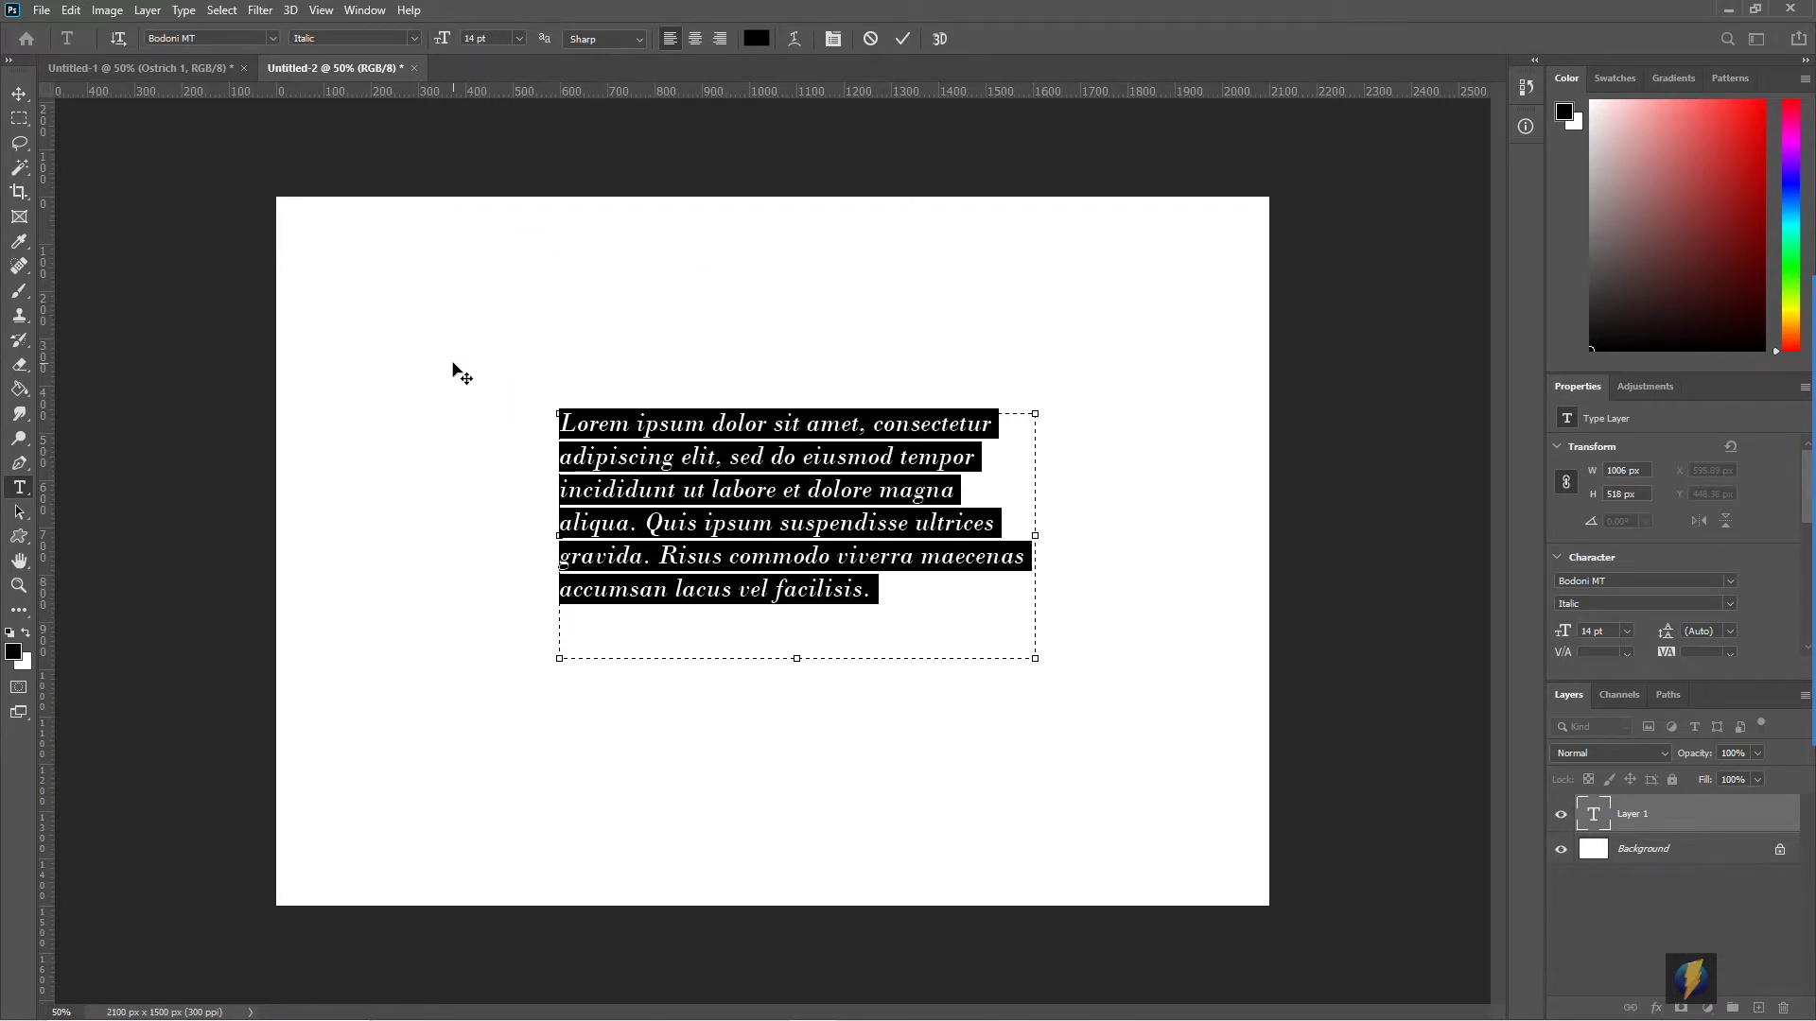
pyautogui.write('Sample T ')
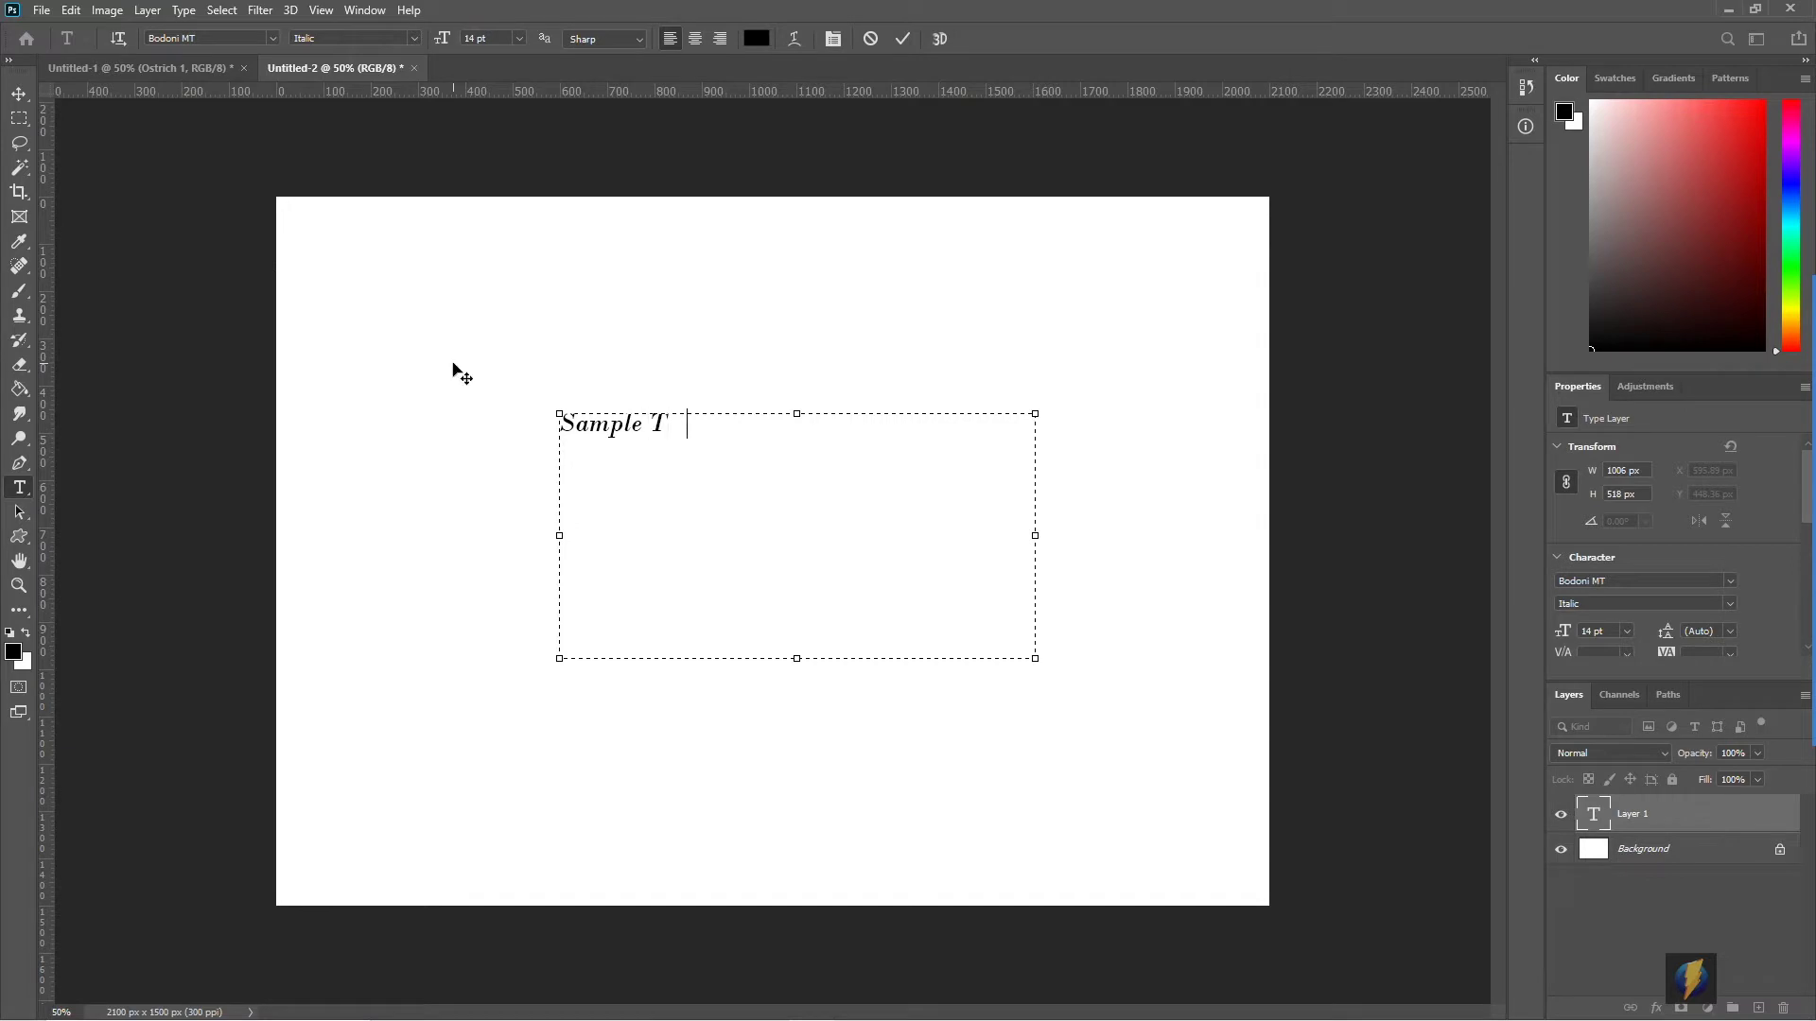
pyautogui.write('xt')
pyautogui.press('BackSpace')
pyautogui.press('BackSpace')
pyautogui.press('BackSpace')
pyautogui.write('est')
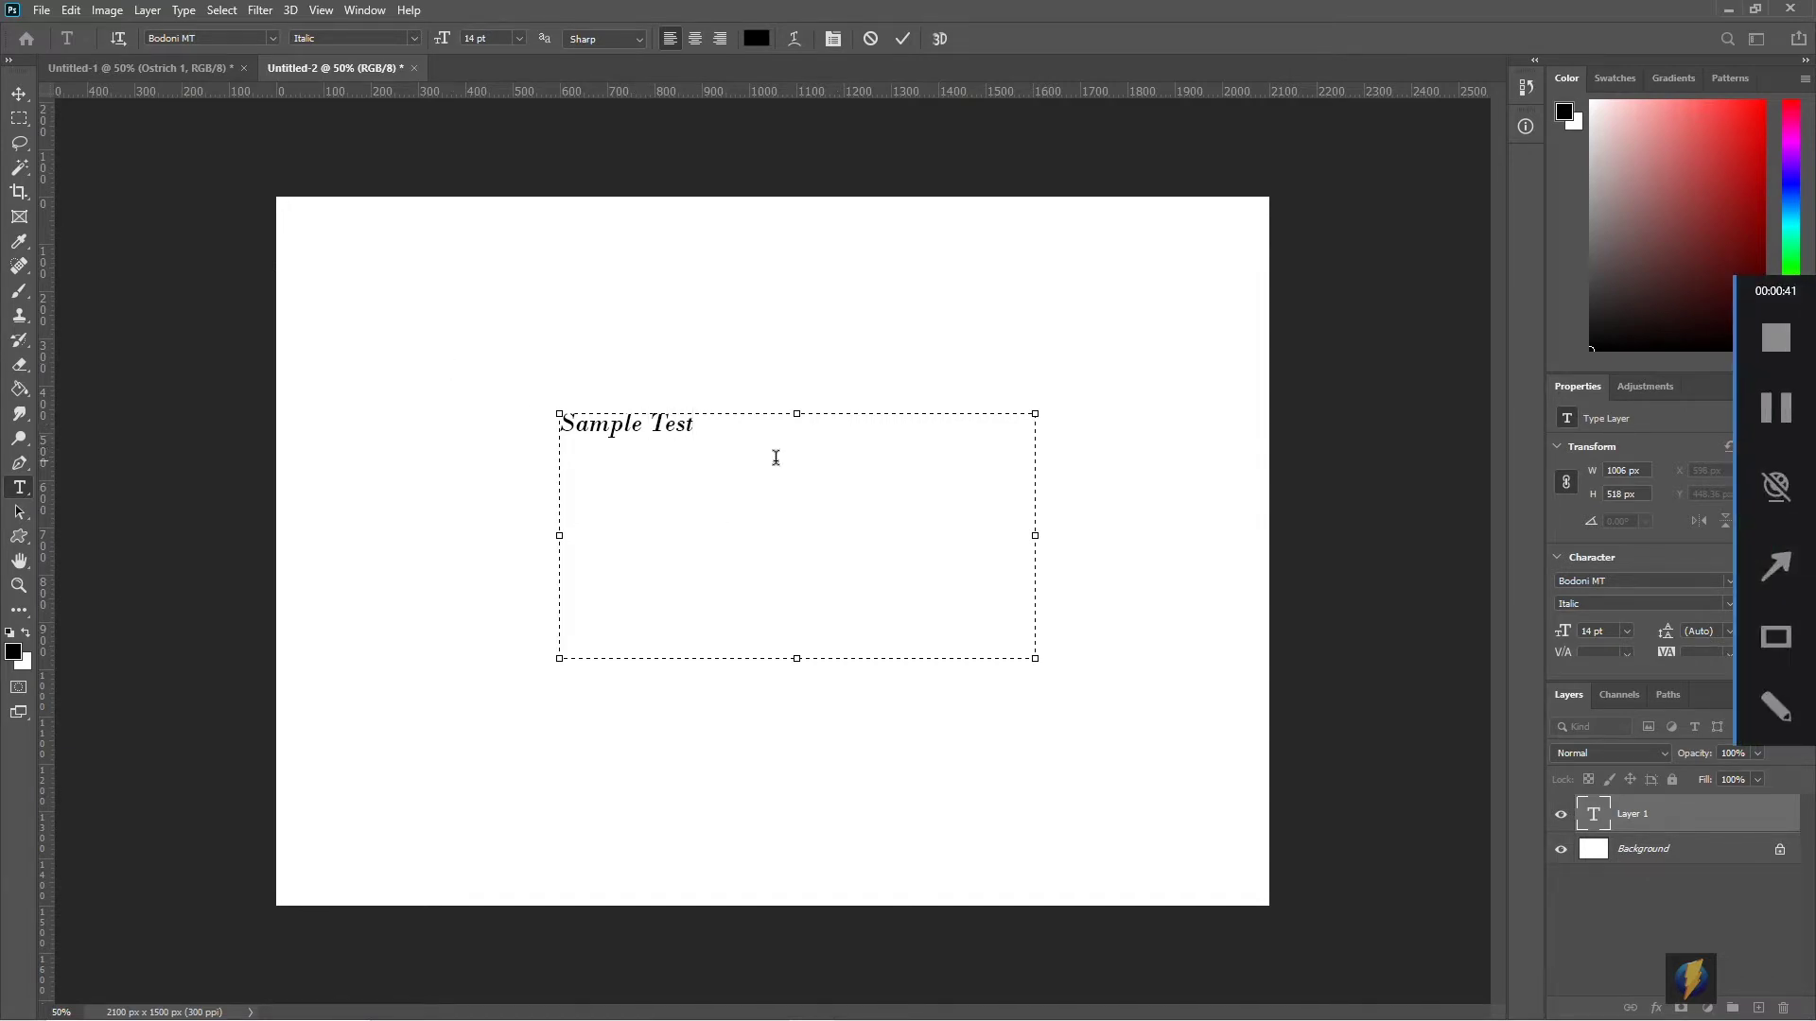
# - Set the Sample Test text to 48 pt Brush Script MT and commit it
pyautogui.moveTo(722, 420); pyautogui.dragTo(535, 409)
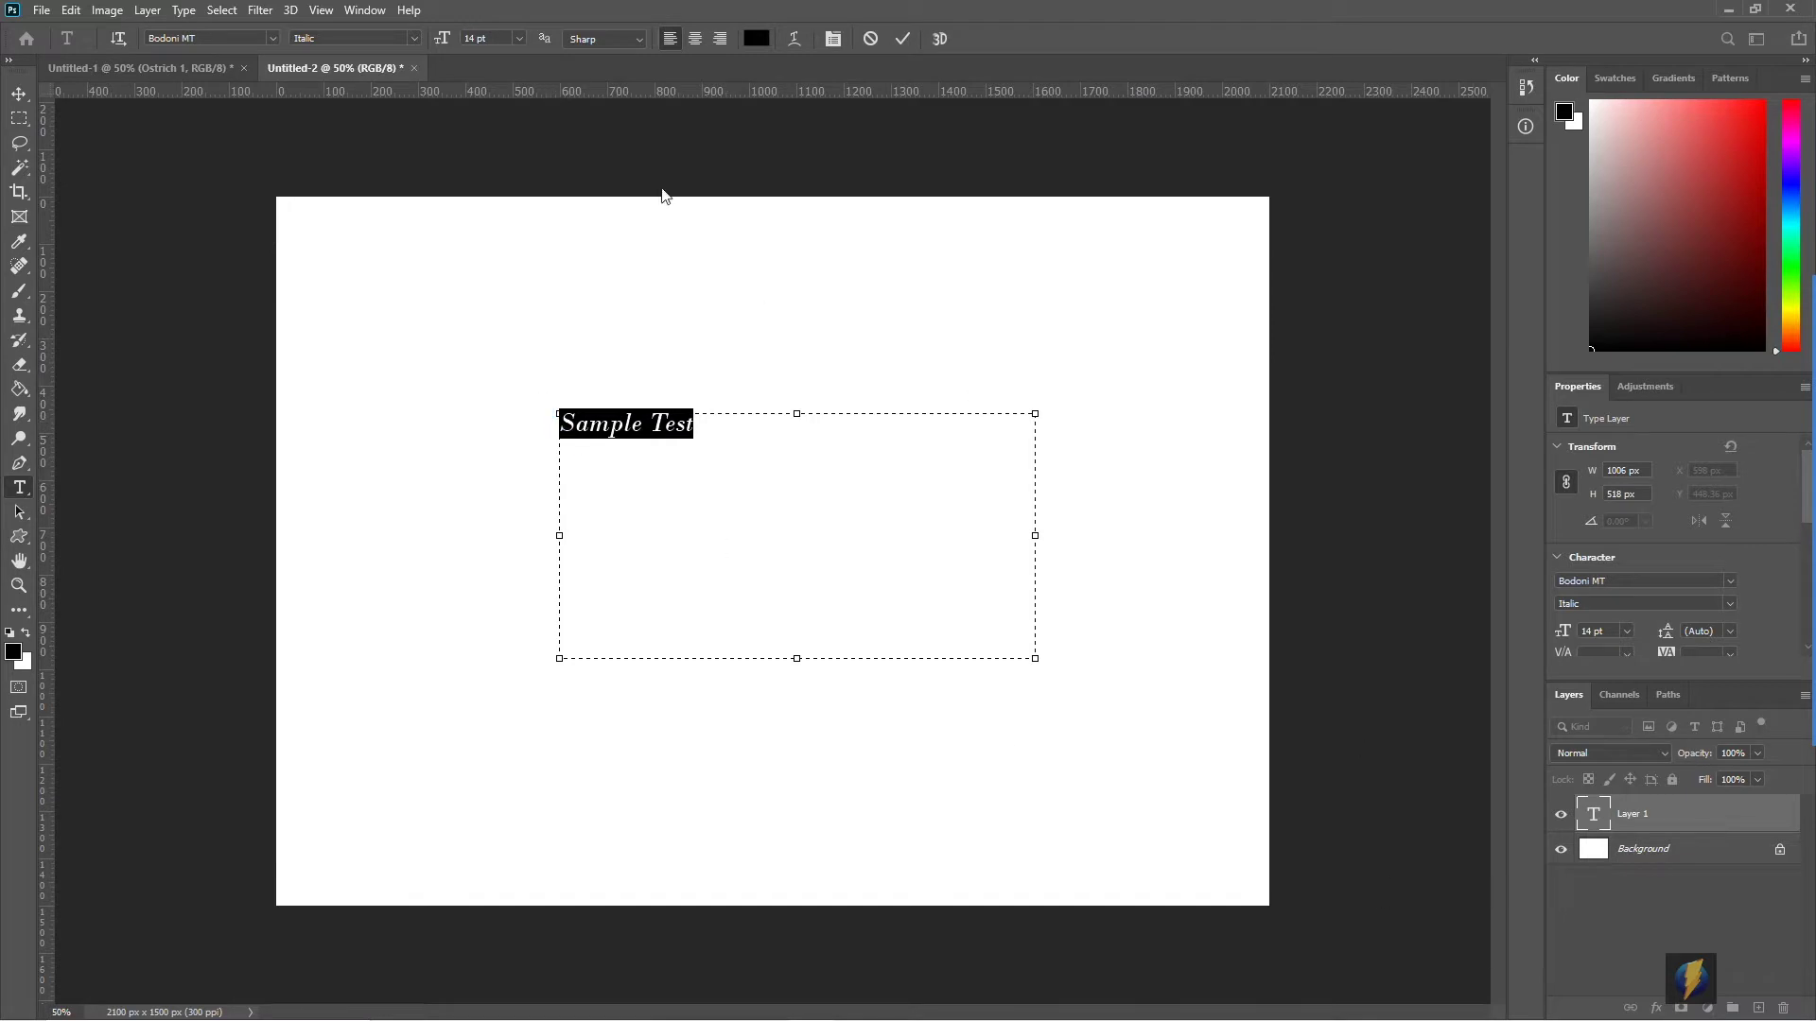
pyautogui.click(520, 39)
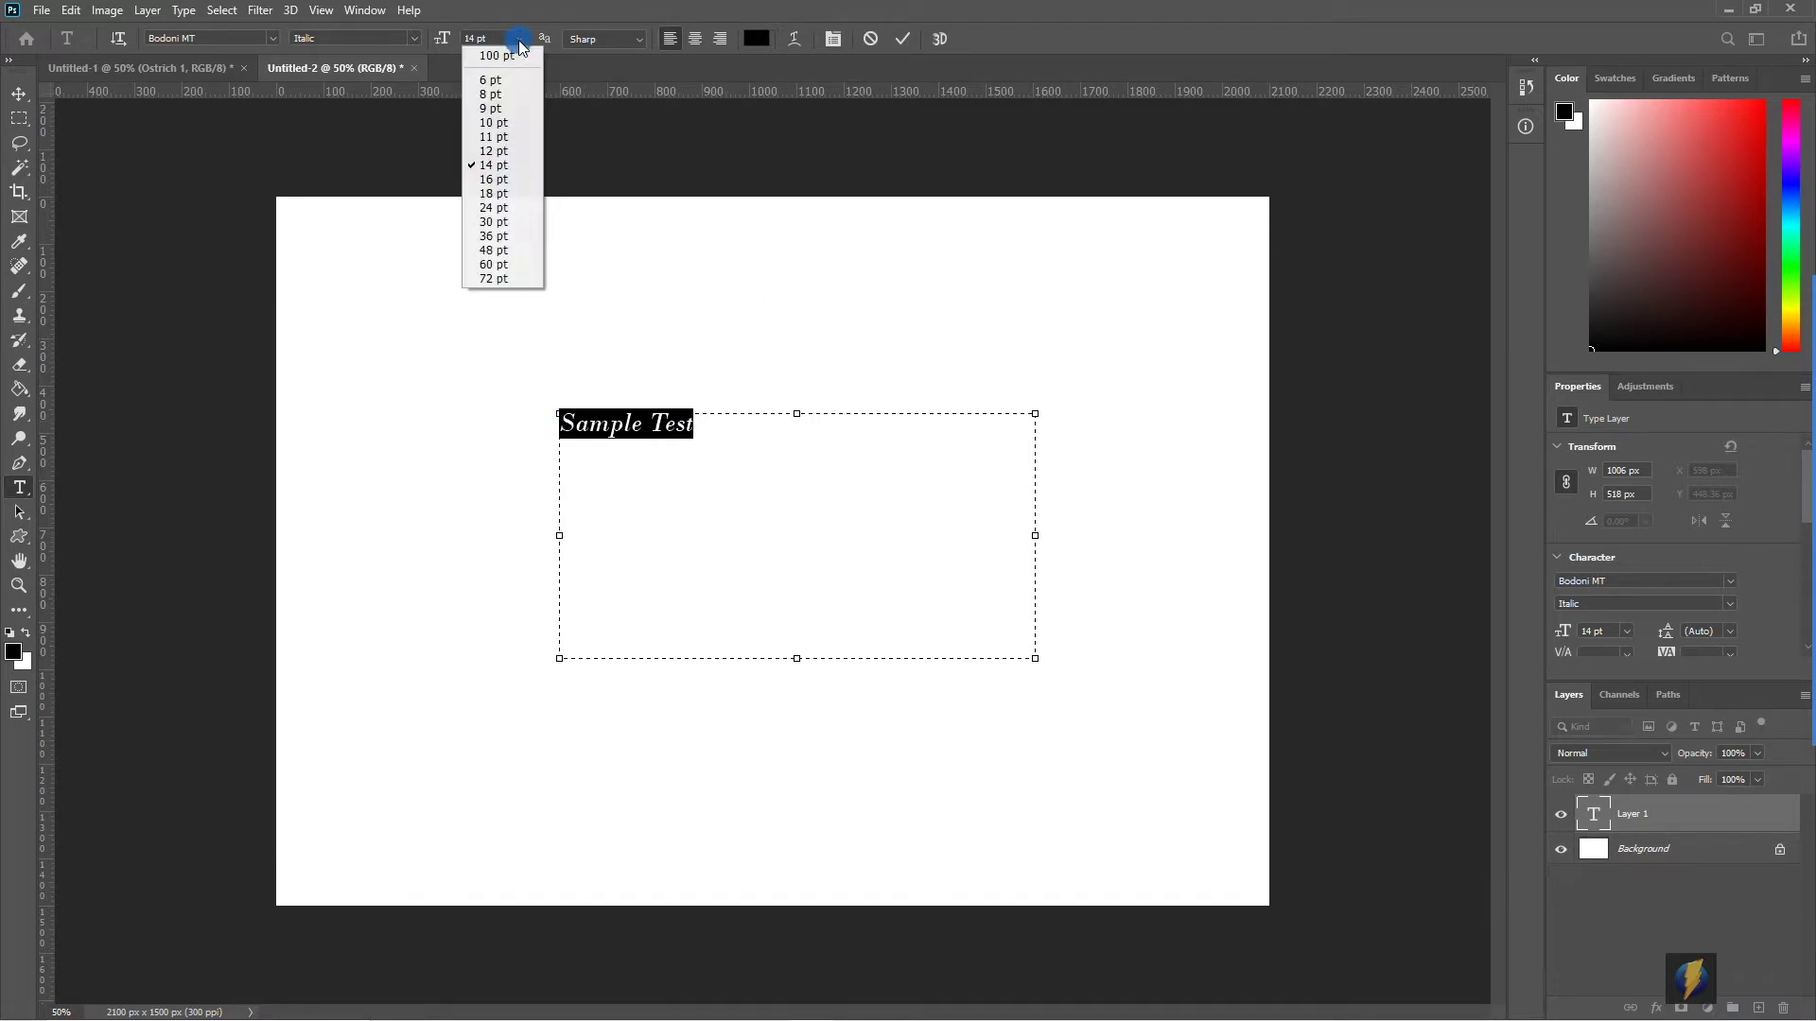
pyautogui.click(499, 249)
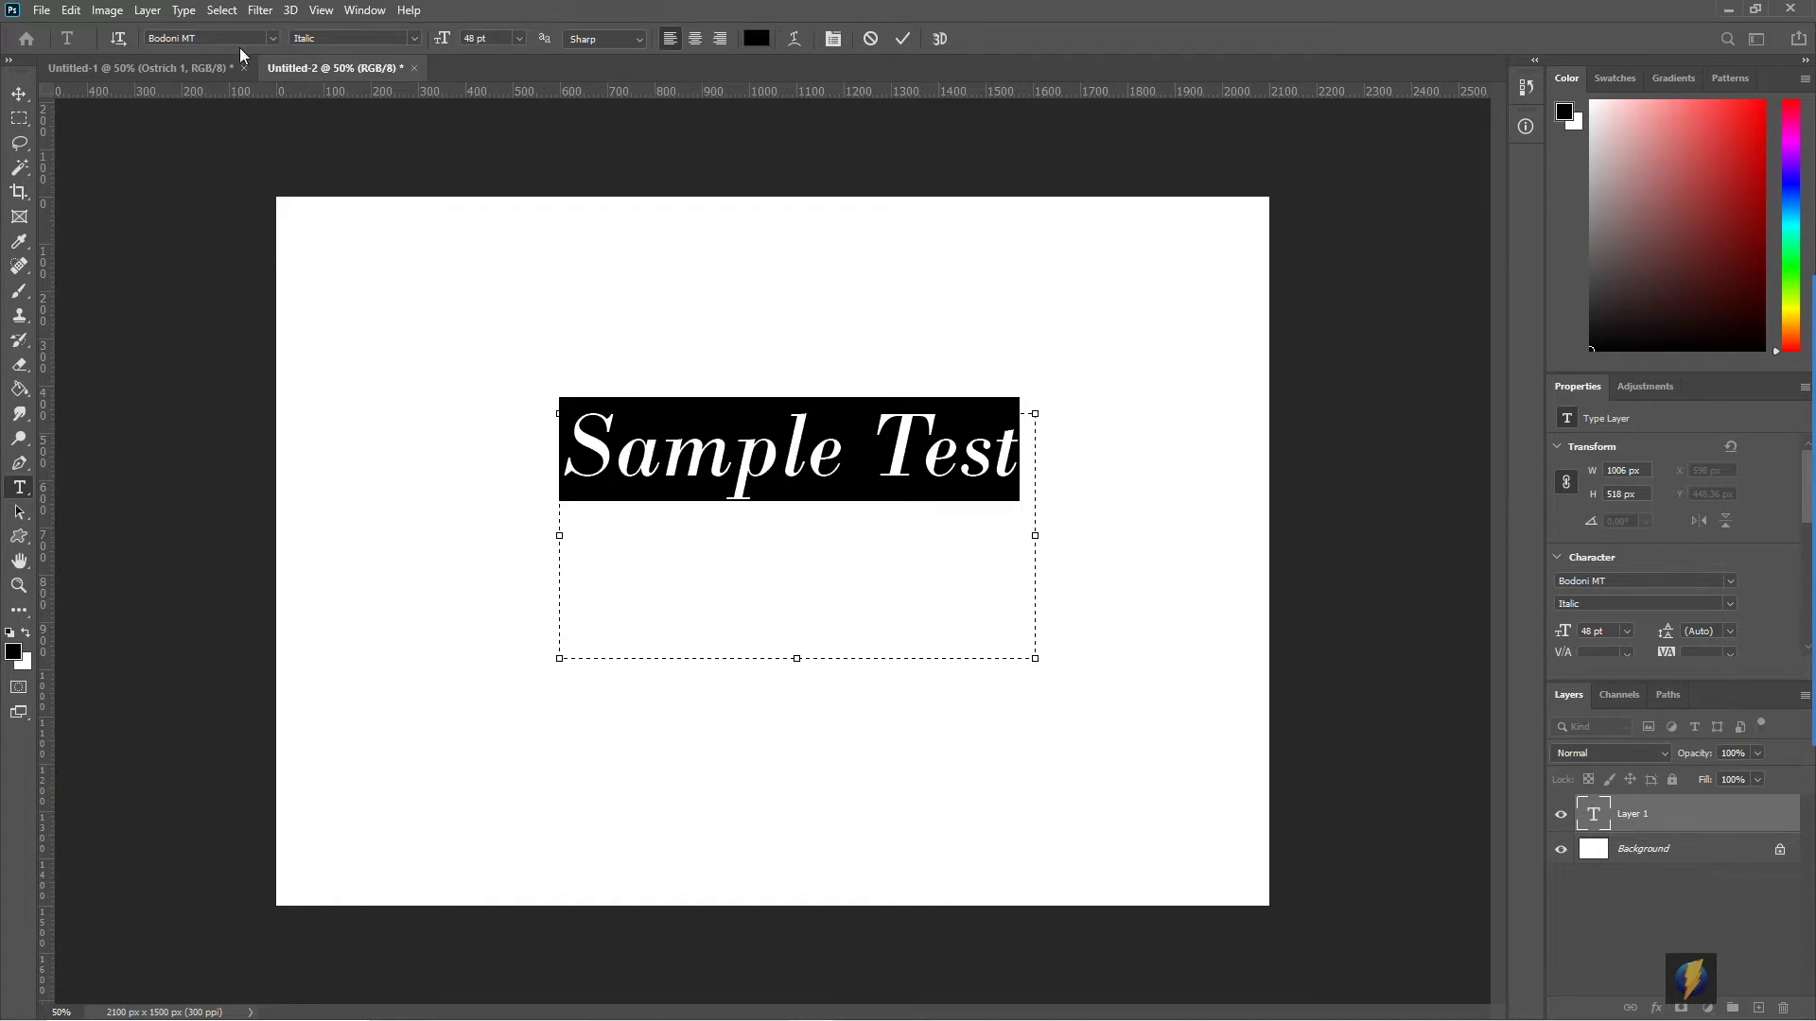
pyautogui.click(278, 38)
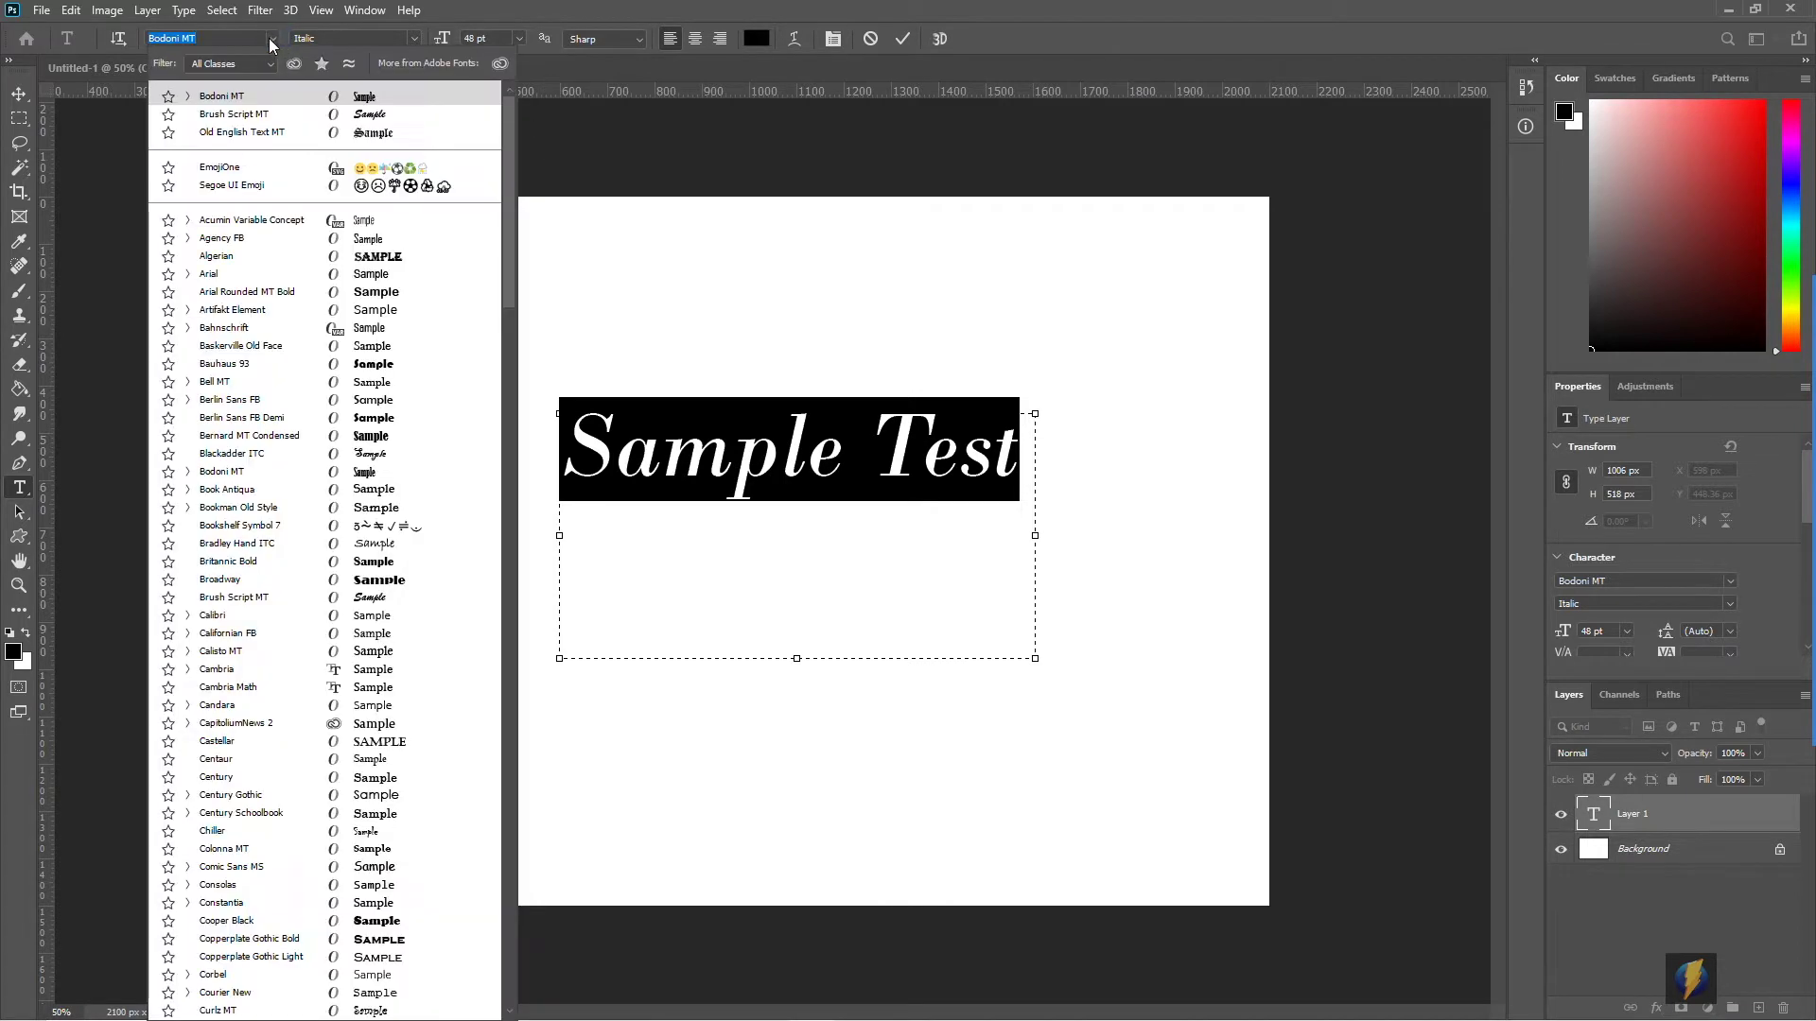
pyautogui.click(284, 594)
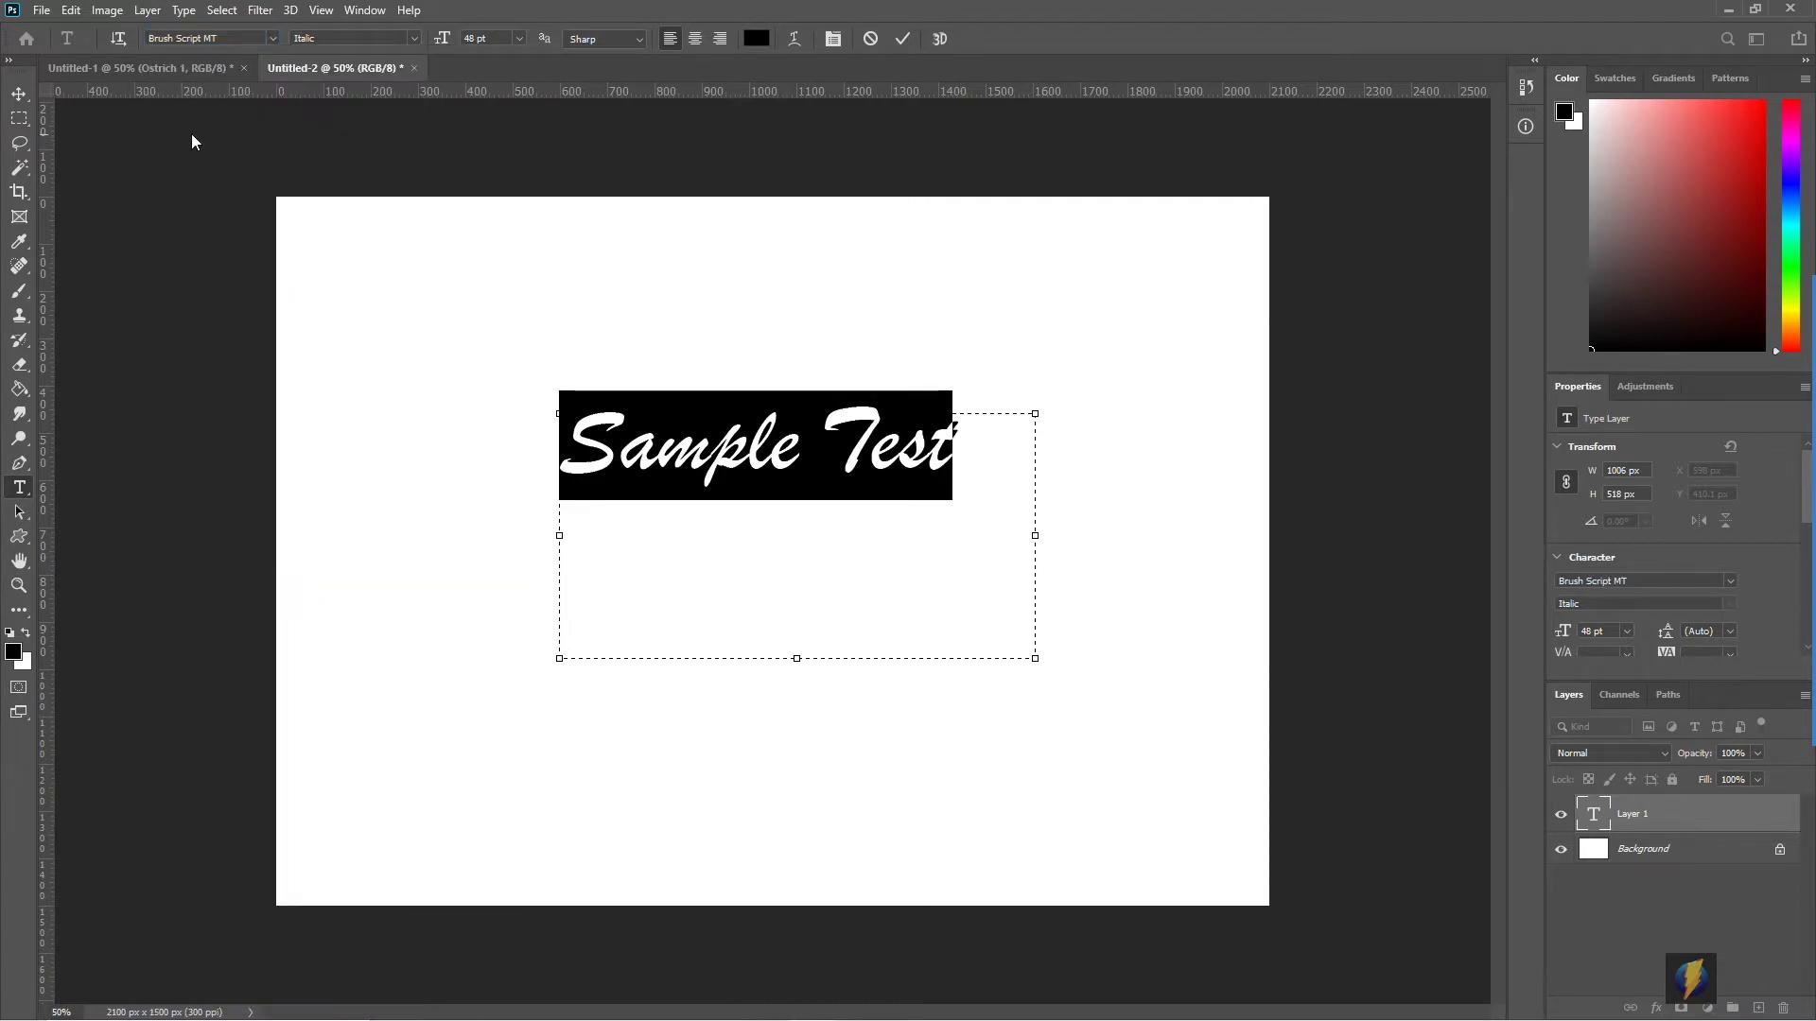
pyautogui.click(20, 93)
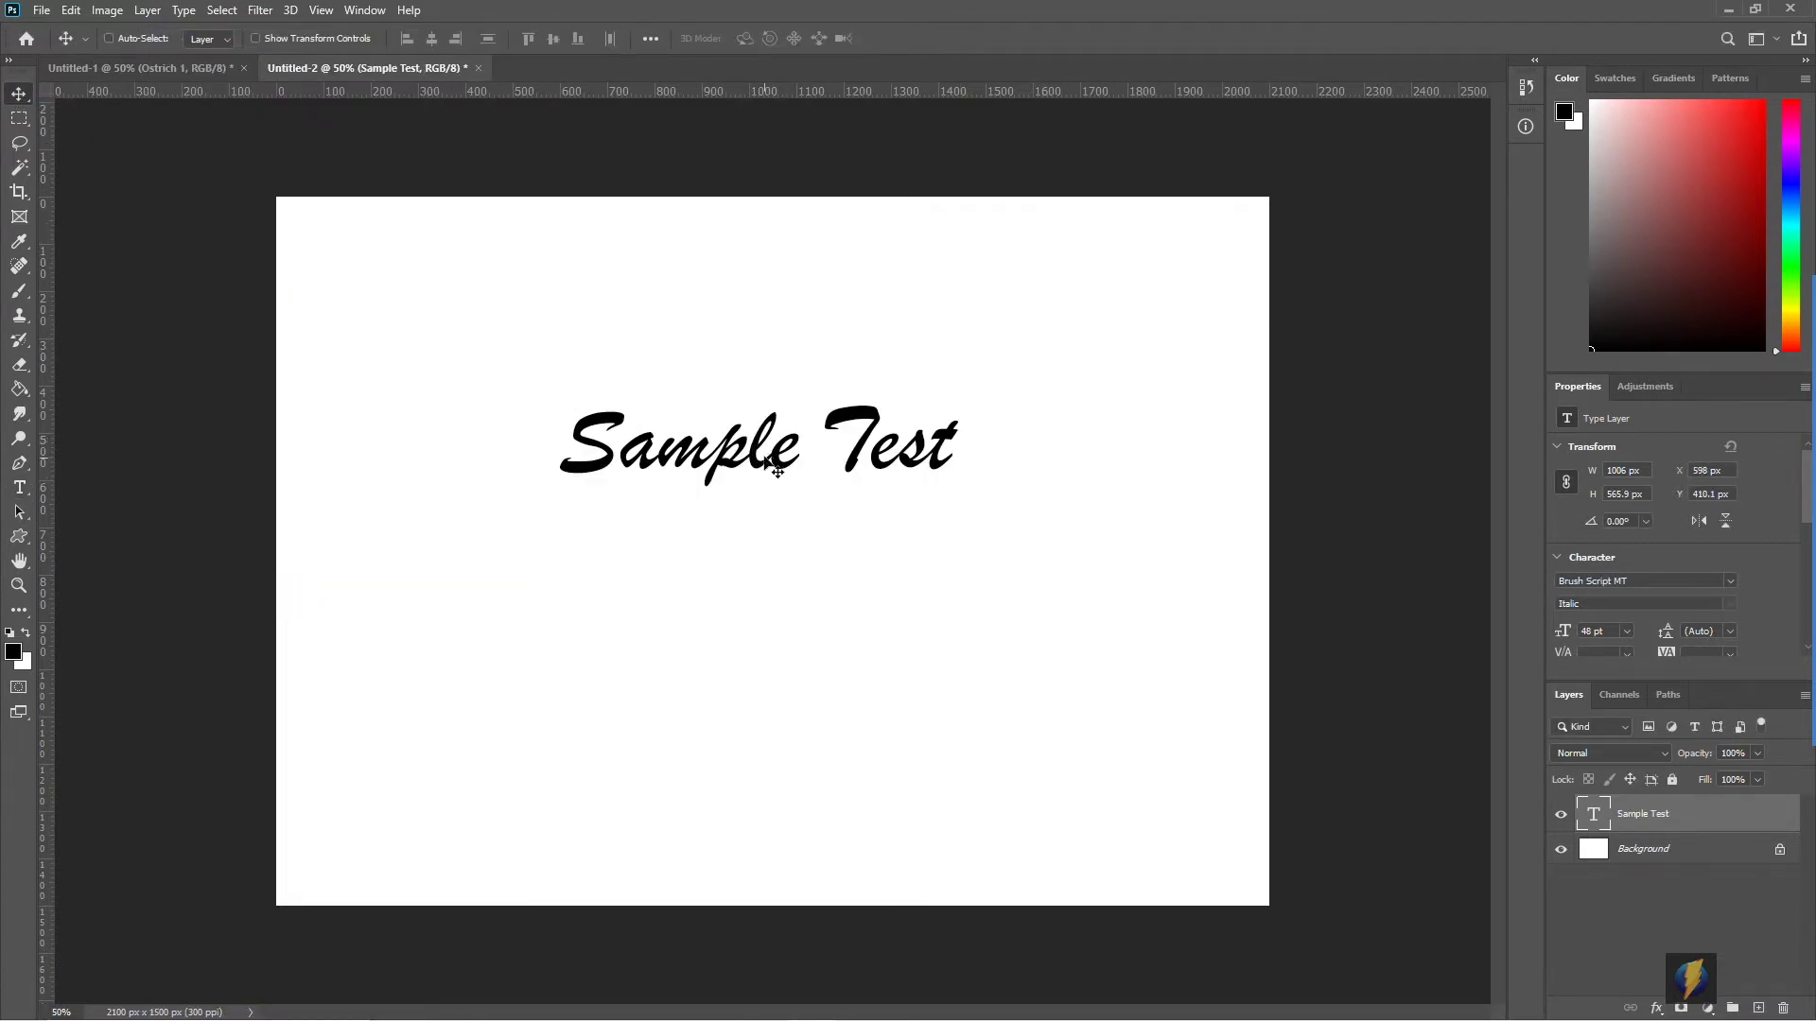
# - Move the Sample Test text lower, then convert its type layer to a shape
pyautogui.moveTo(764, 460); pyautogui.dragTo(764, 560)
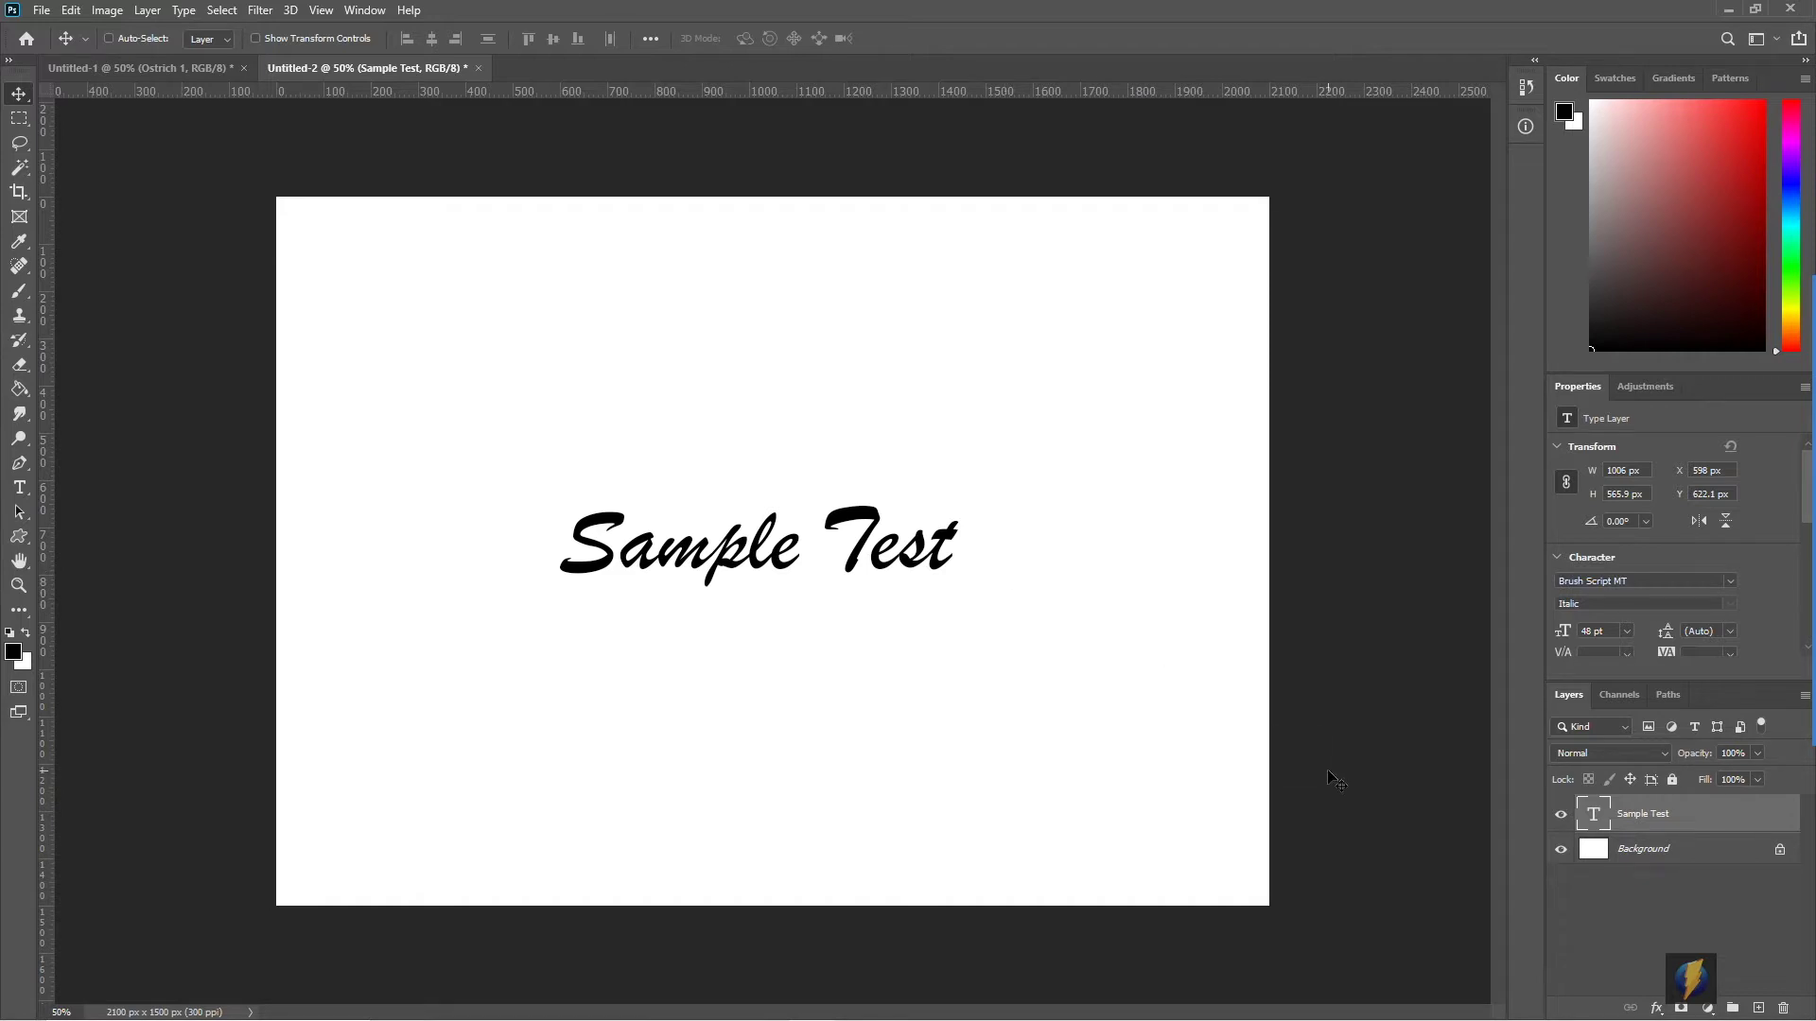
pyautogui.moveTo(1811, 511)
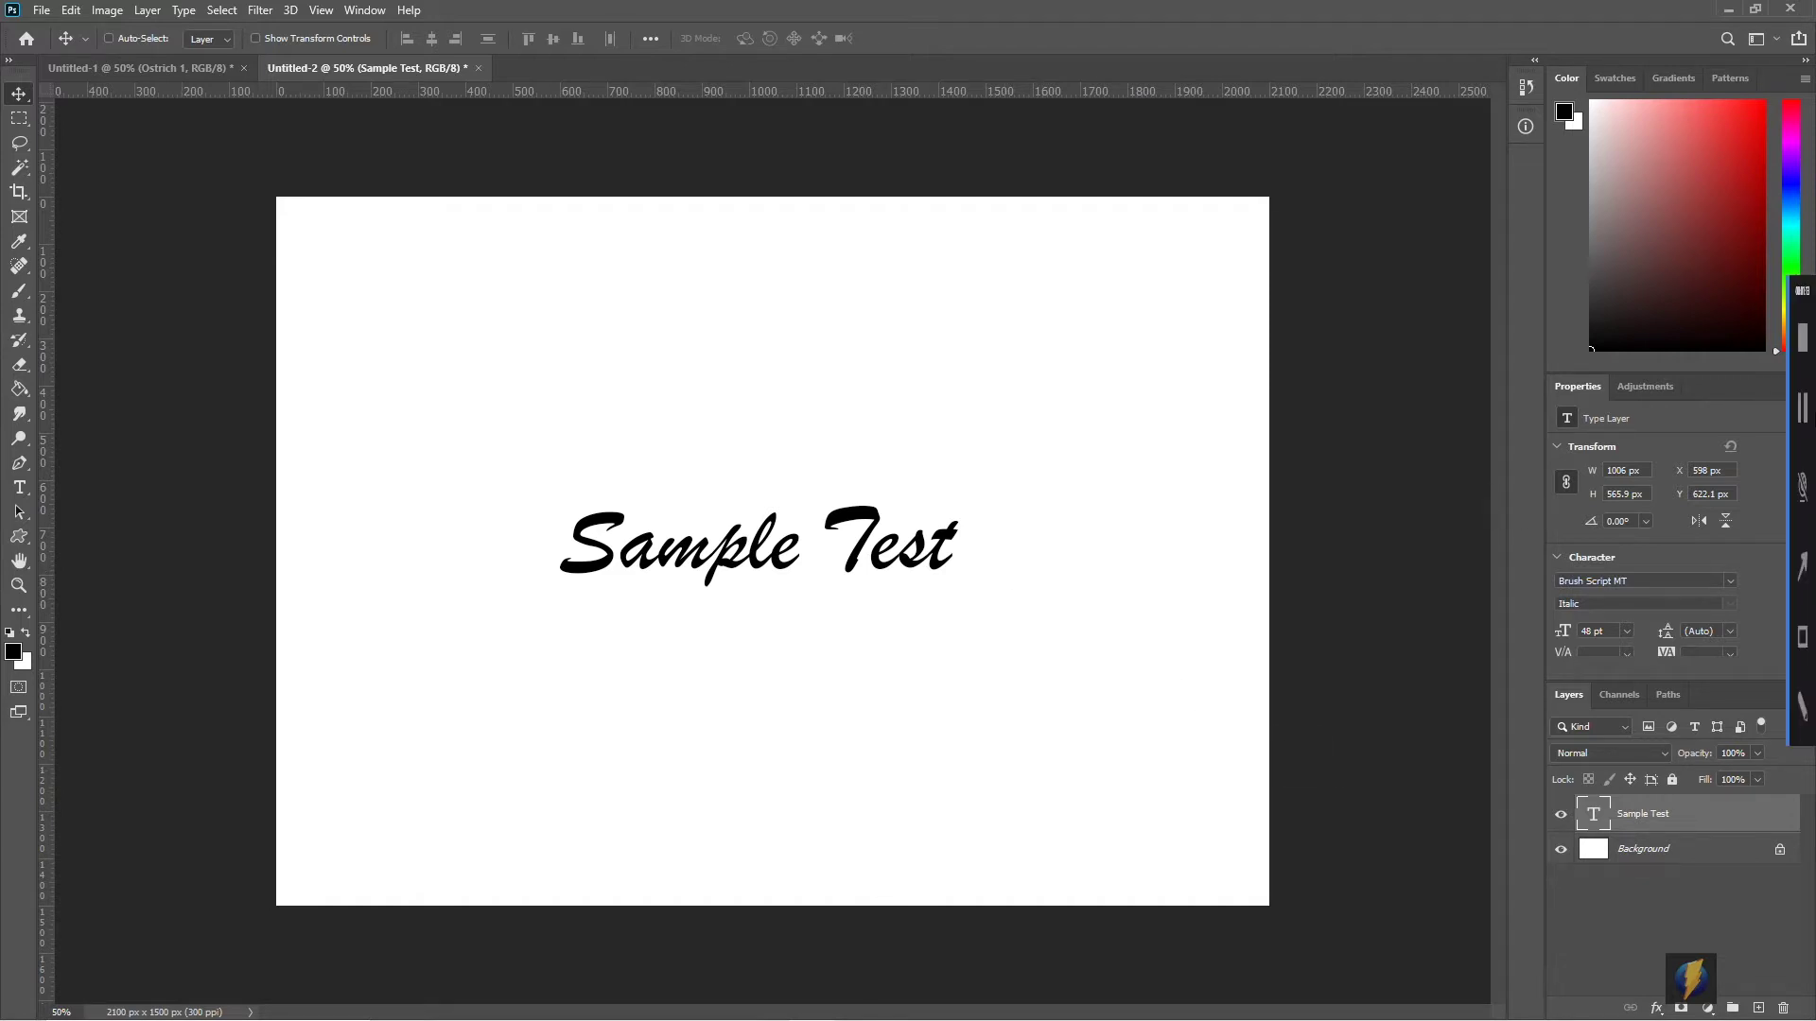
pyautogui.click(1774, 568)
pyautogui.moveTo(1231, 495)
pyautogui.mouseDown()
pyautogui.moveTo(1578, 811)
pyautogui.moveTo(1641, 821)
pyautogui.mouseUp()
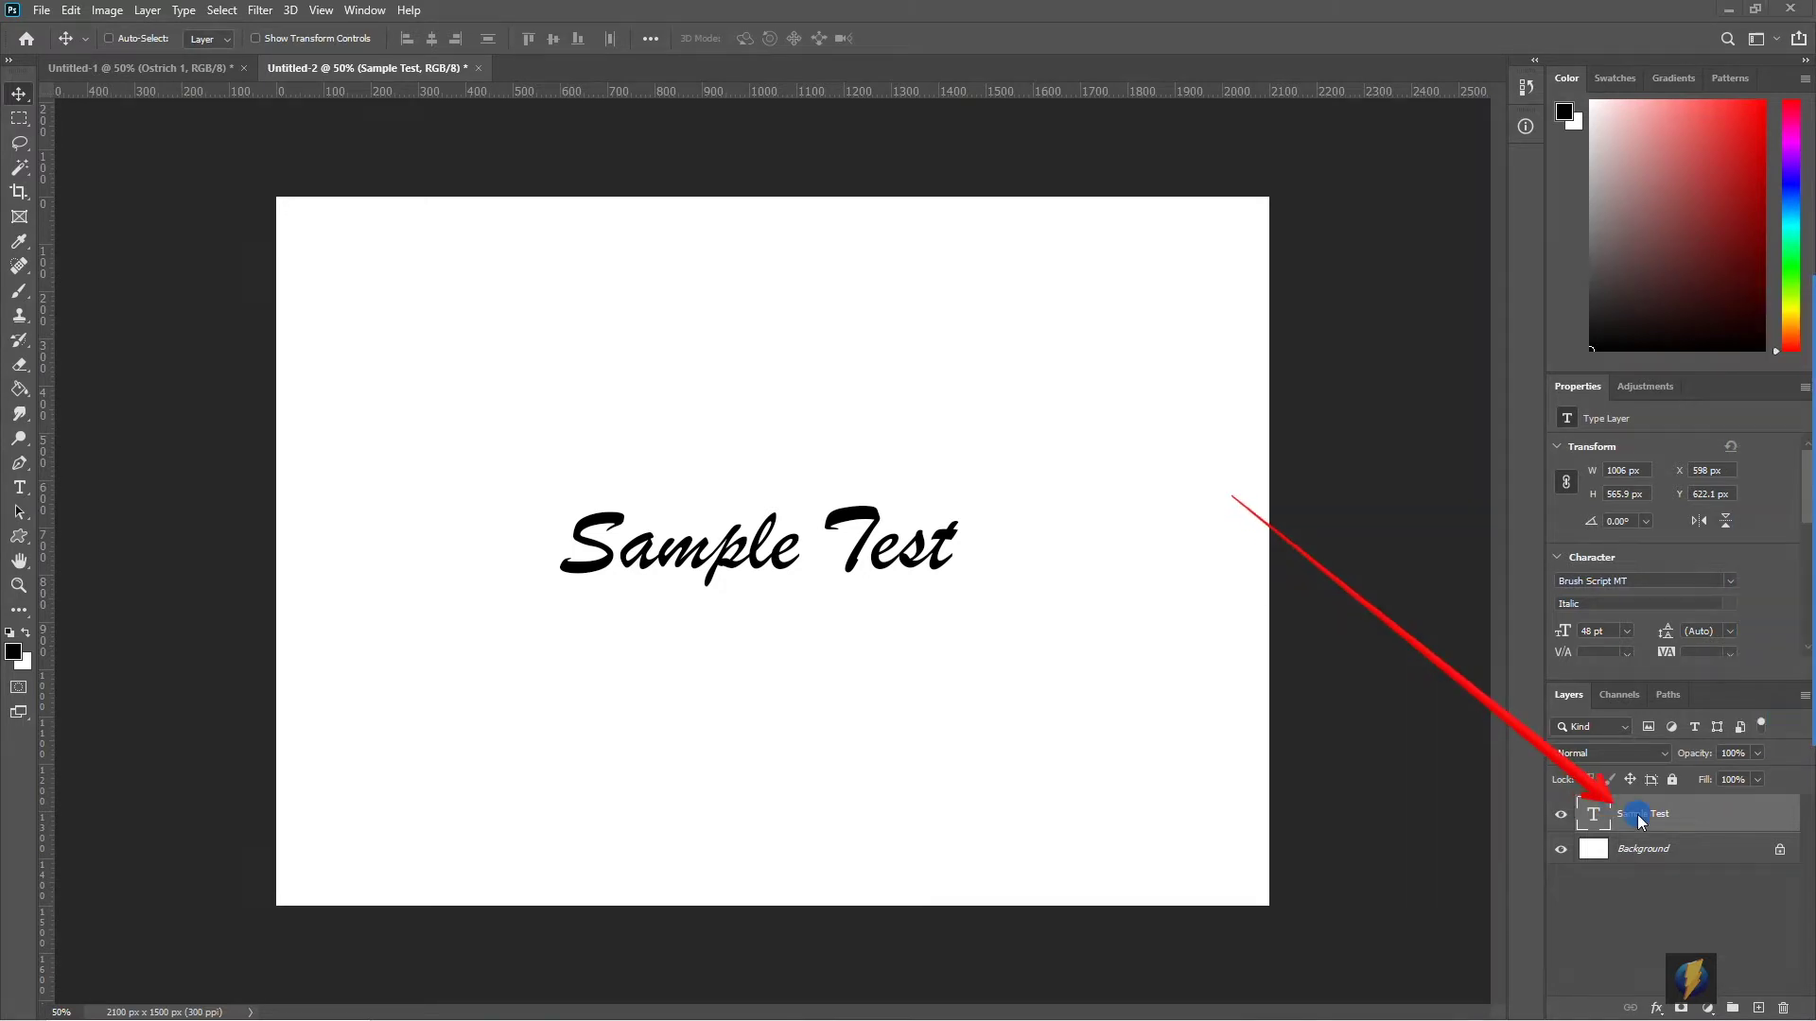
pyautogui.rightClick(1698, 815)
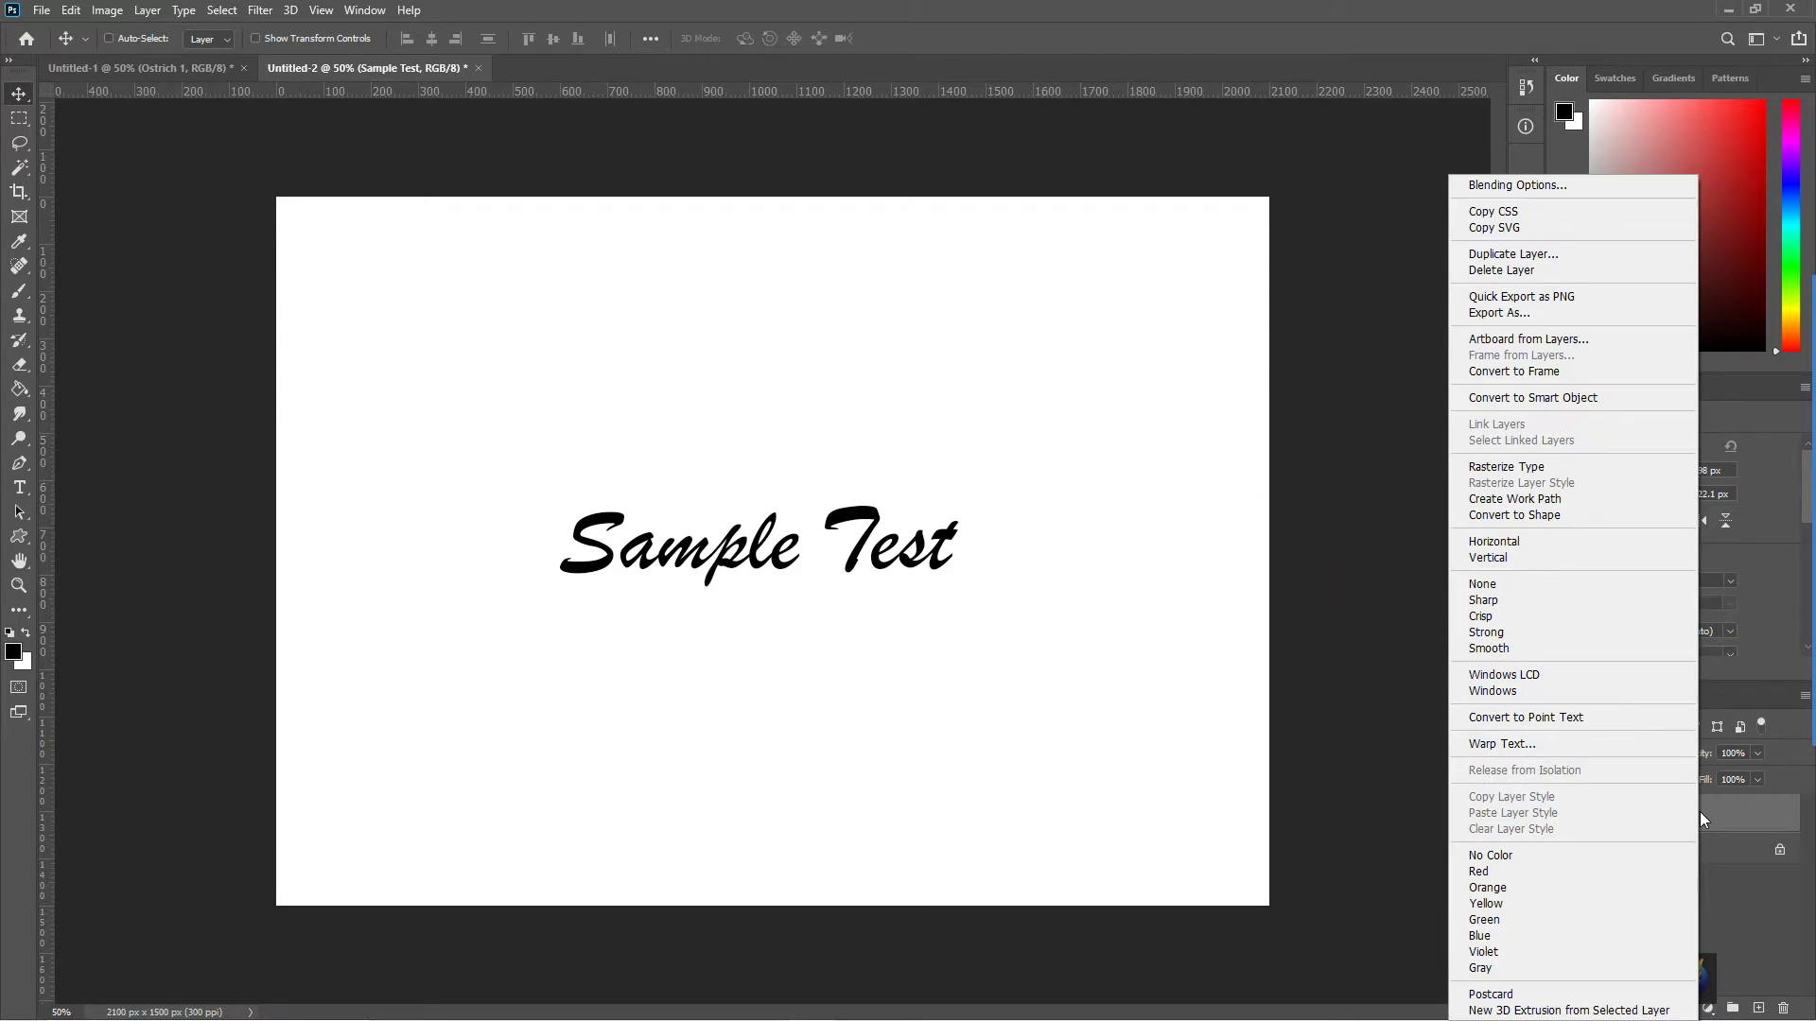
pyautogui.click(1589, 516)
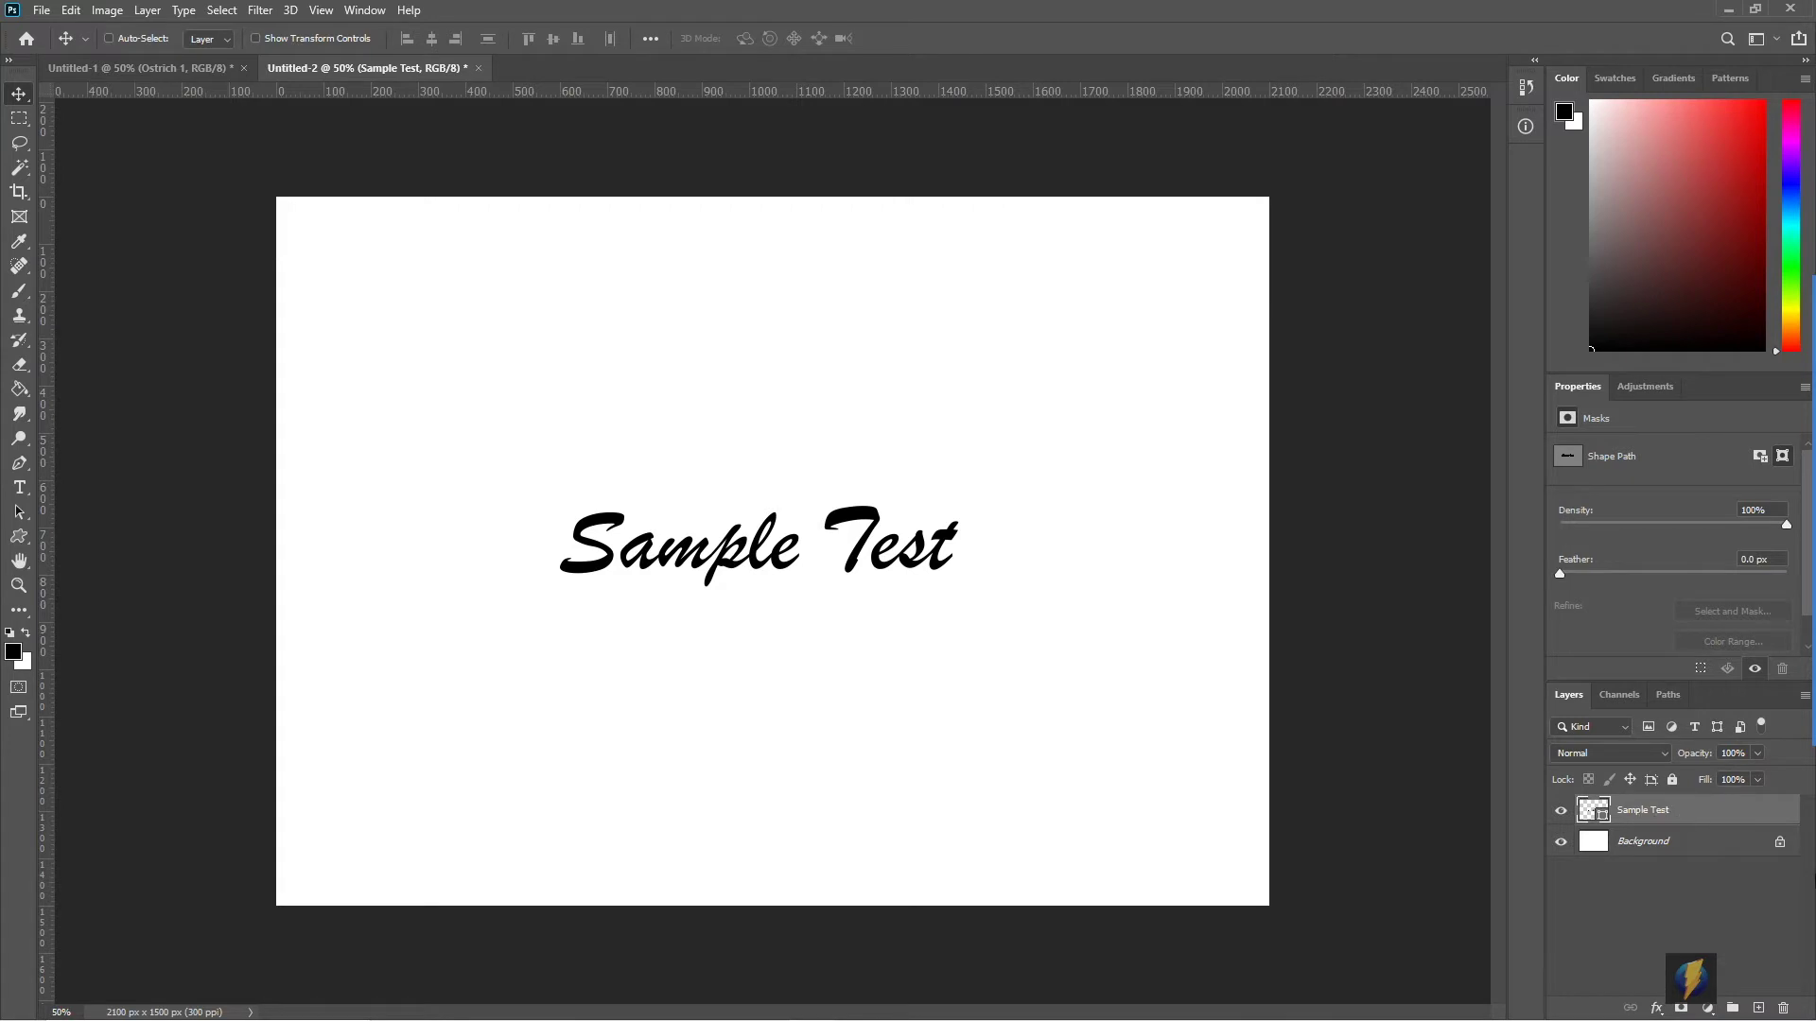
# - Export the Sample Test paths to Illustrator as SampleText.ai in sourceimages
pyautogui.click(43, 12)
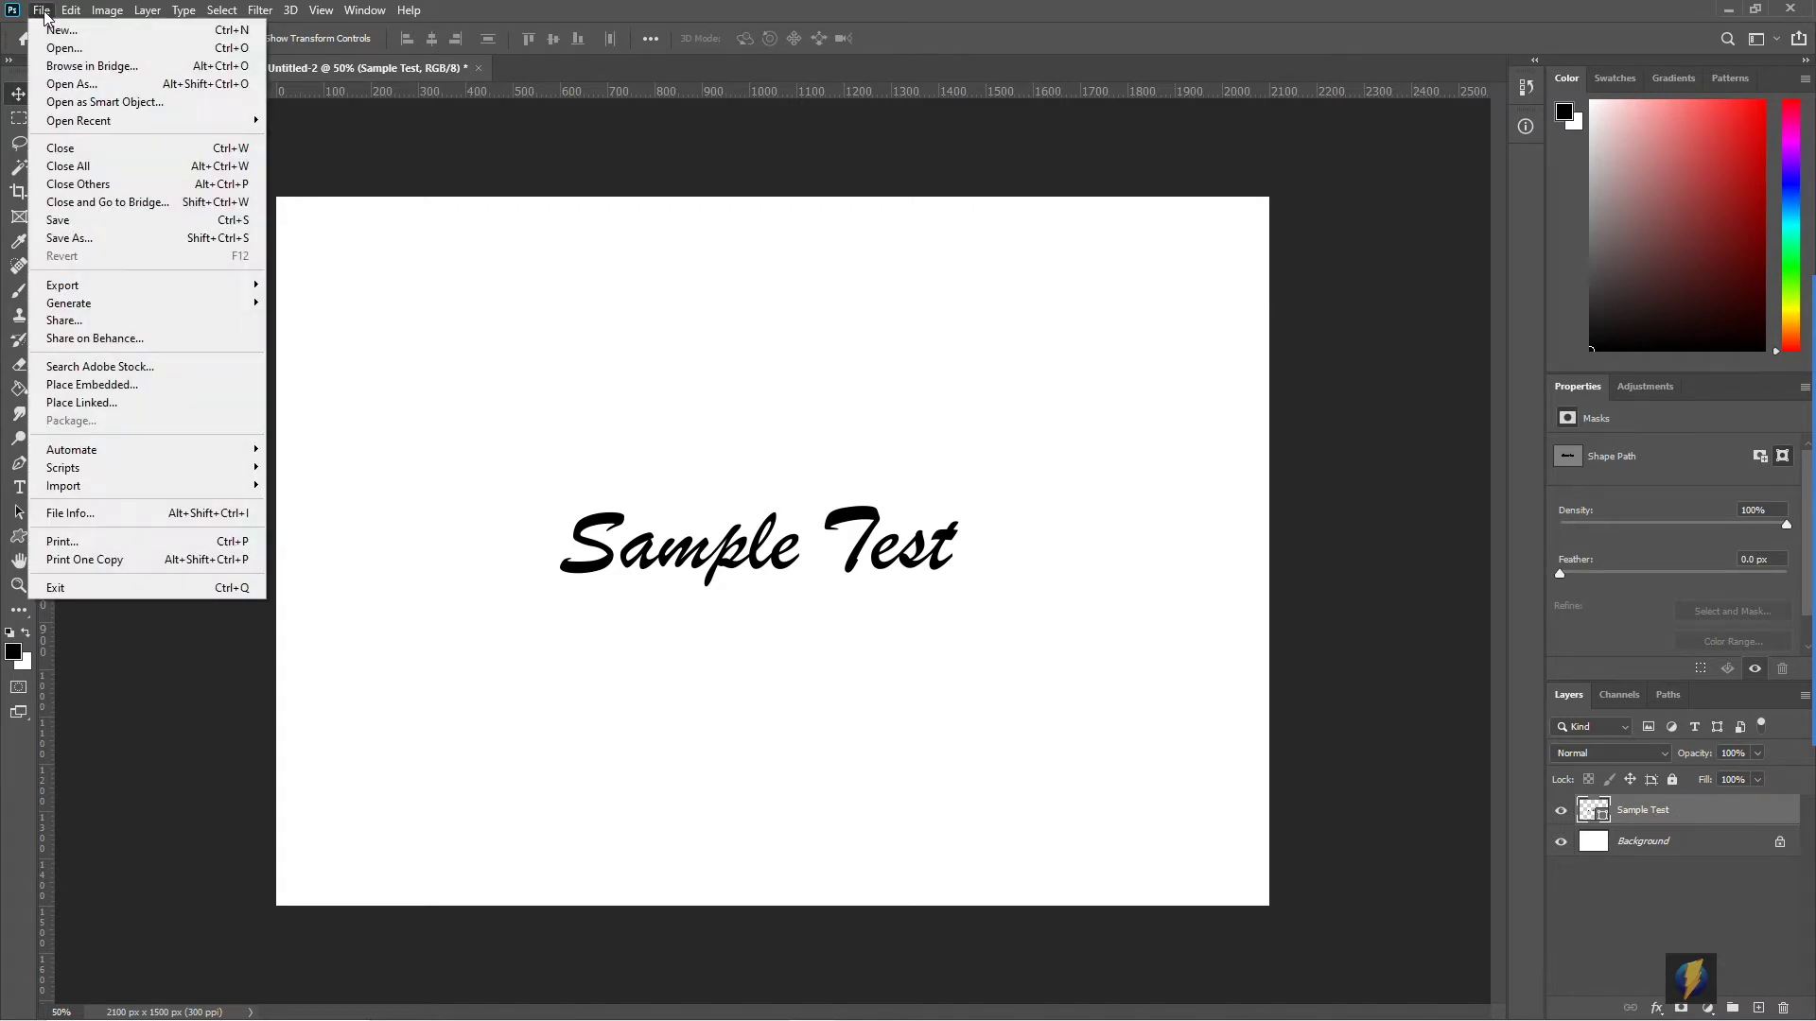
pyautogui.moveTo(54, 290)
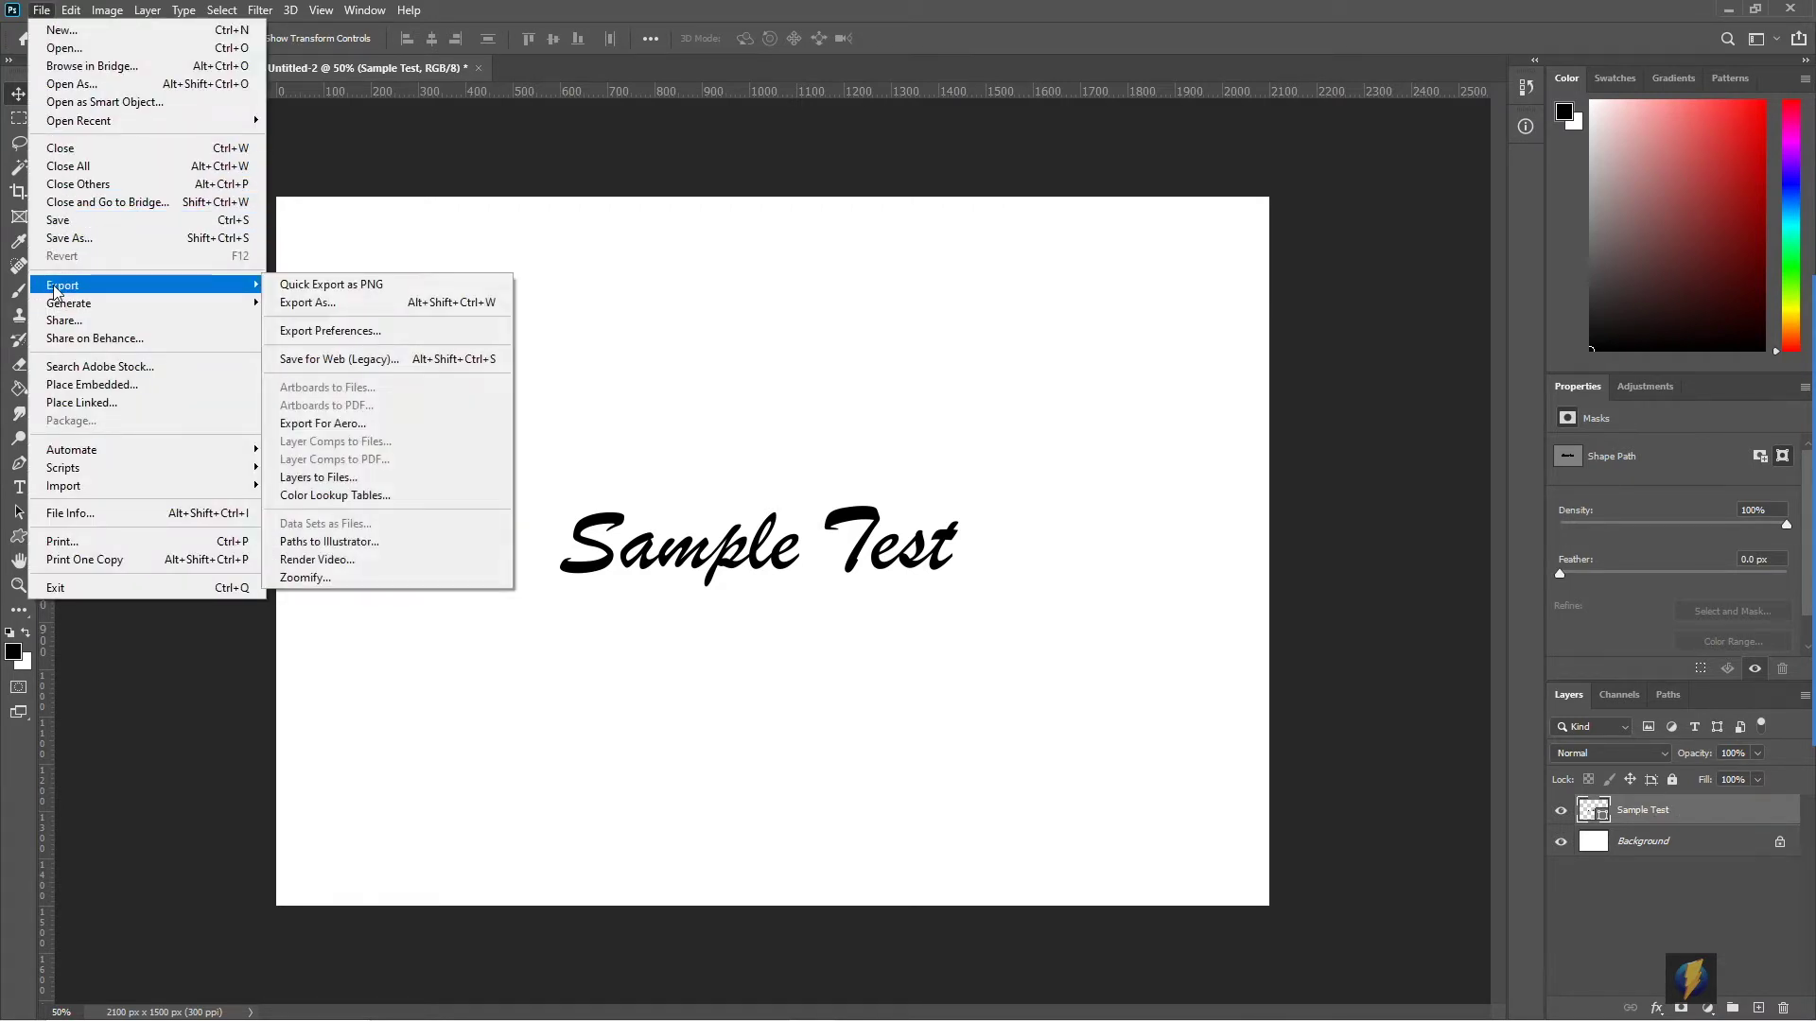
pyautogui.click(336, 544)
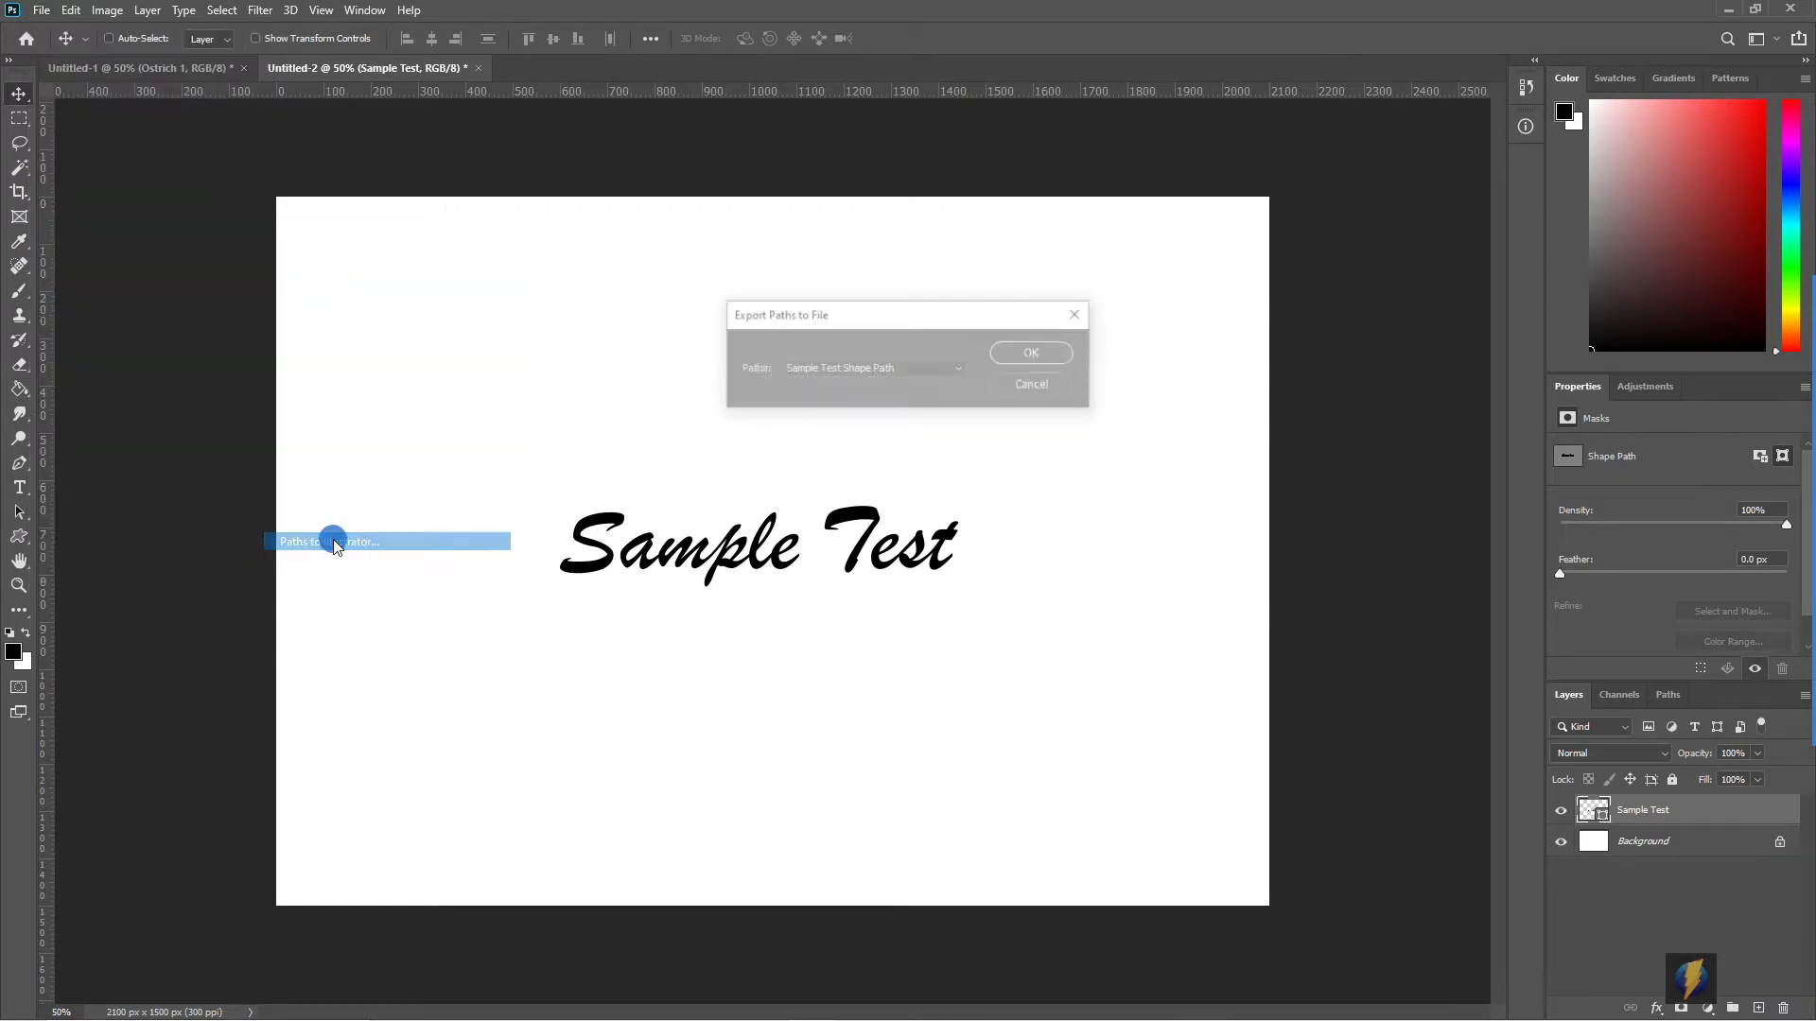
pyautogui.click(1027, 354)
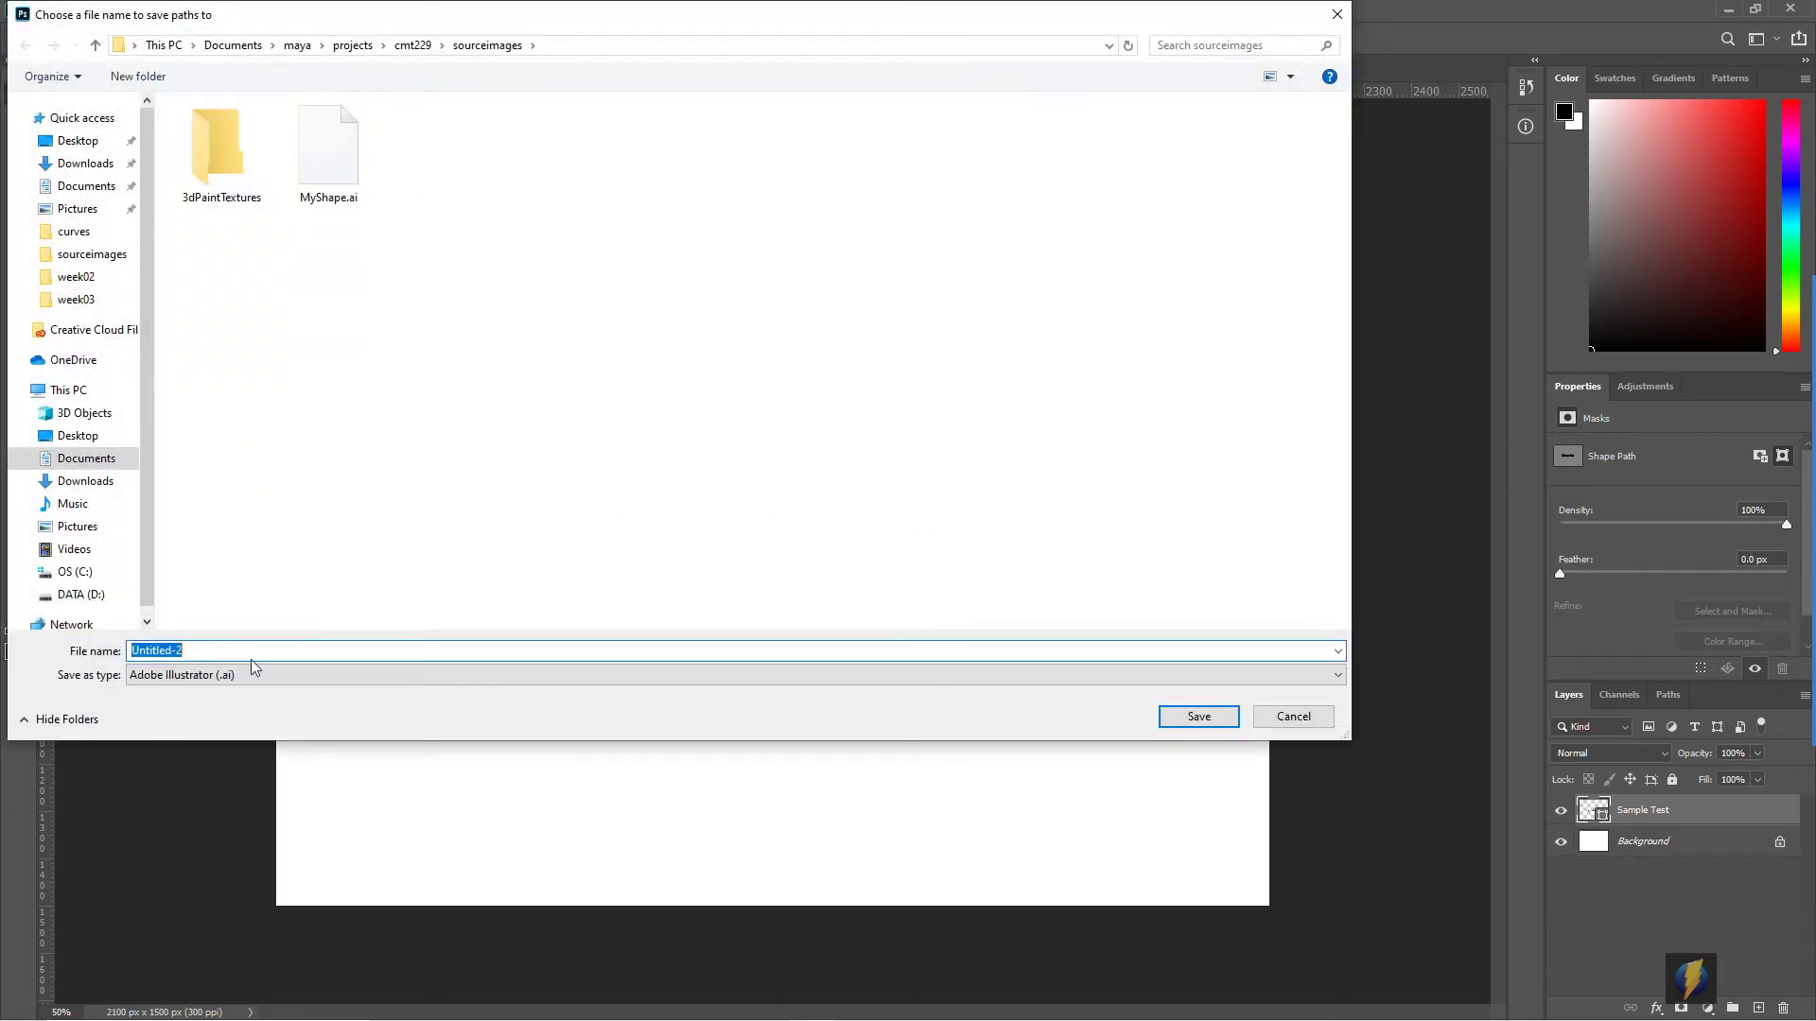
pyautogui.click(238, 649)
pyautogui.click(90, 651)
pyautogui.write('SampleText')
pyautogui.click(1194, 717)
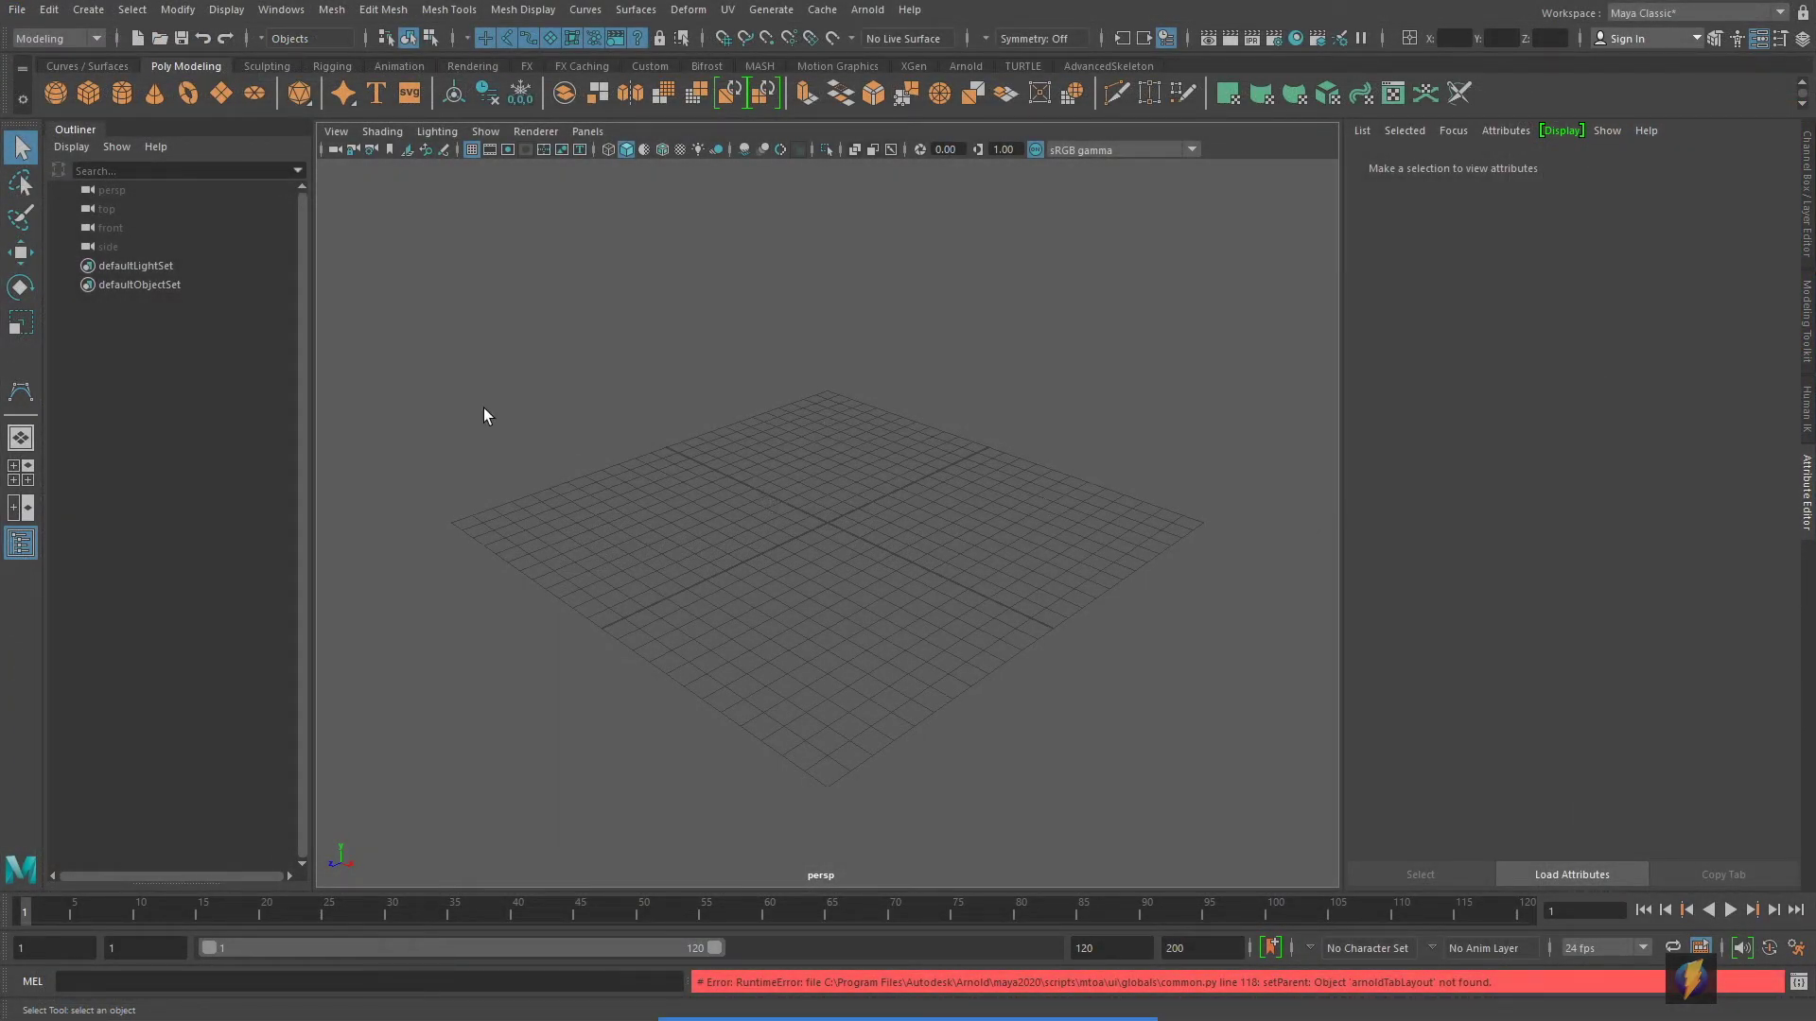
# - Open Maya's Import dialog and choose SampleText.ai from sourceimages
pyautogui.click(17, 9)
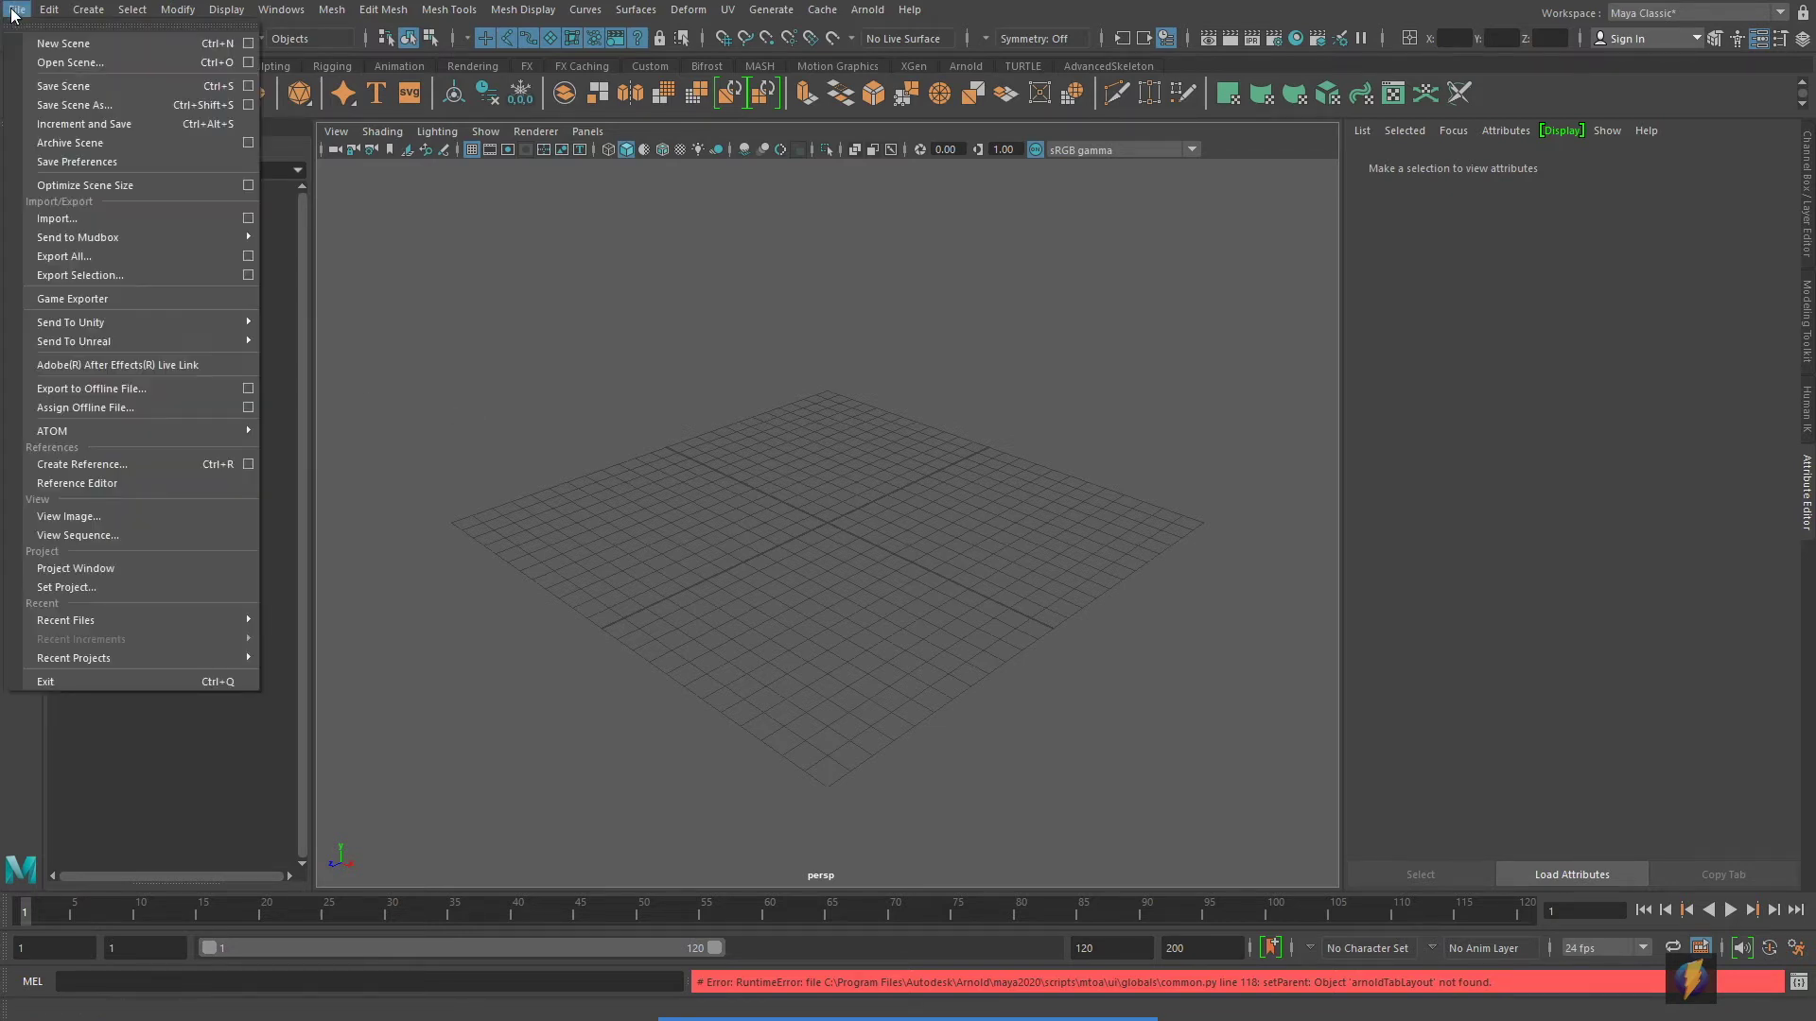
pyautogui.click(48, 219)
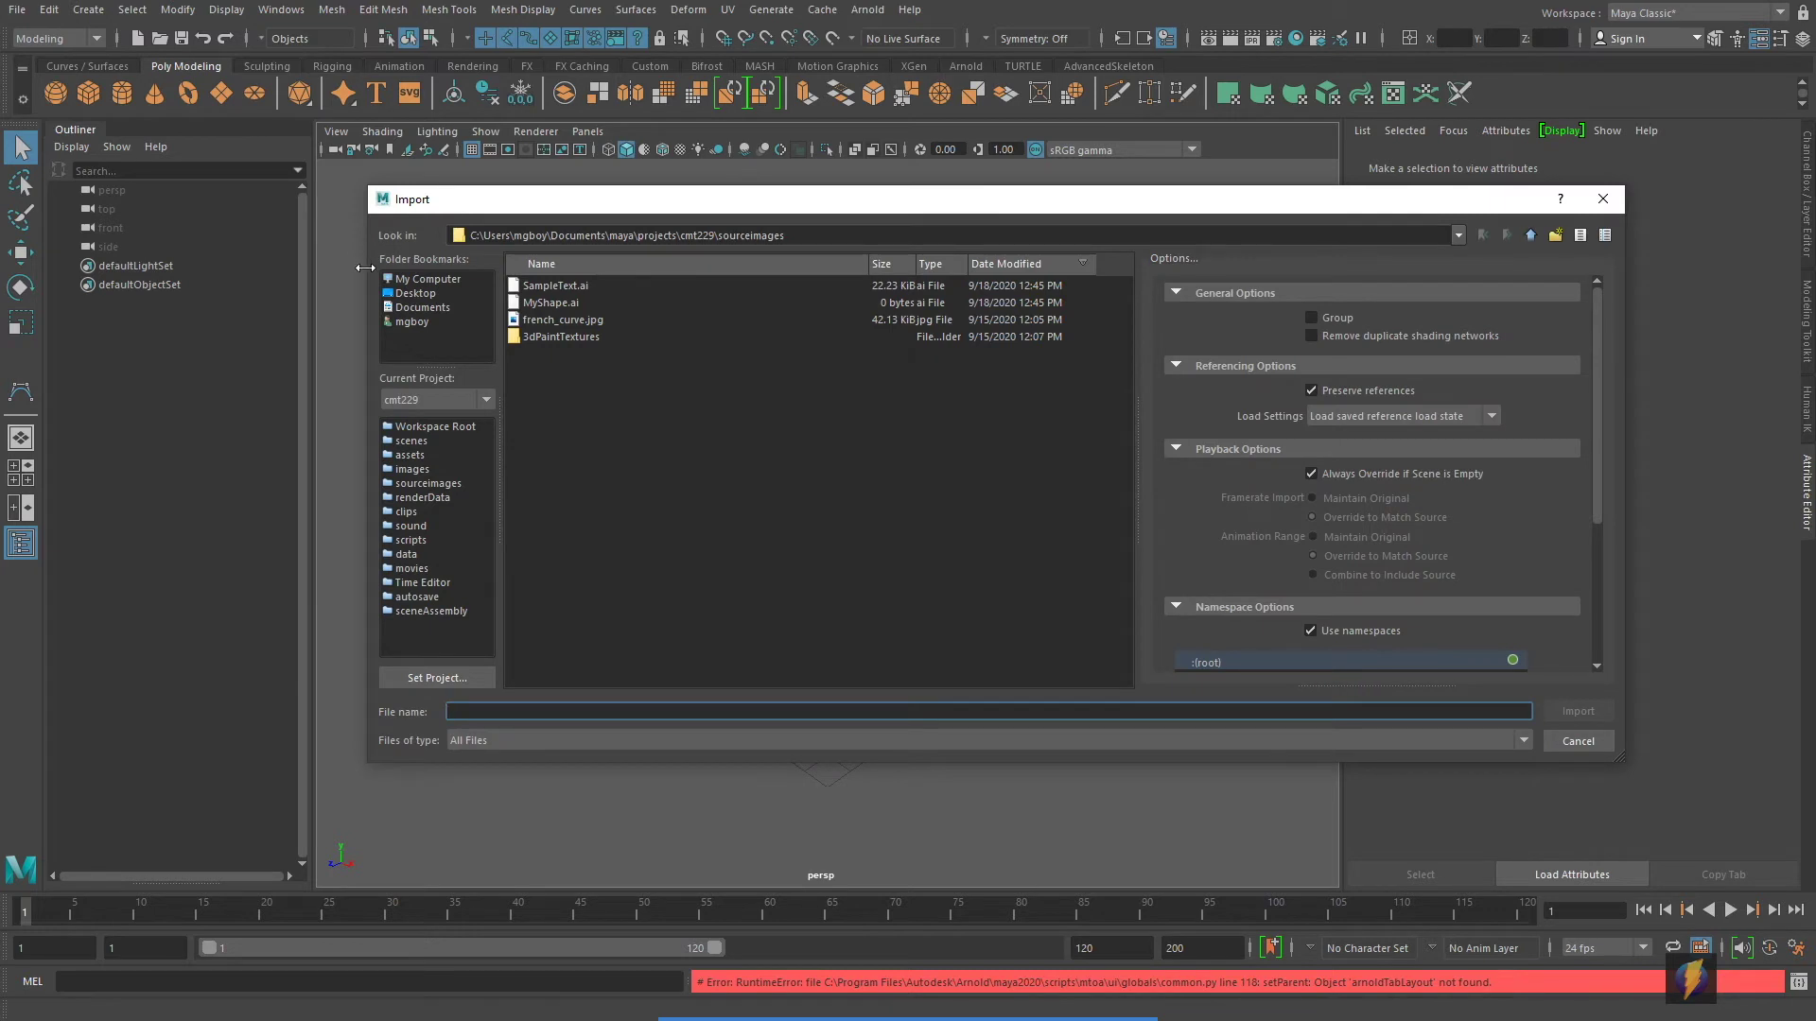
pyautogui.click(554, 287)
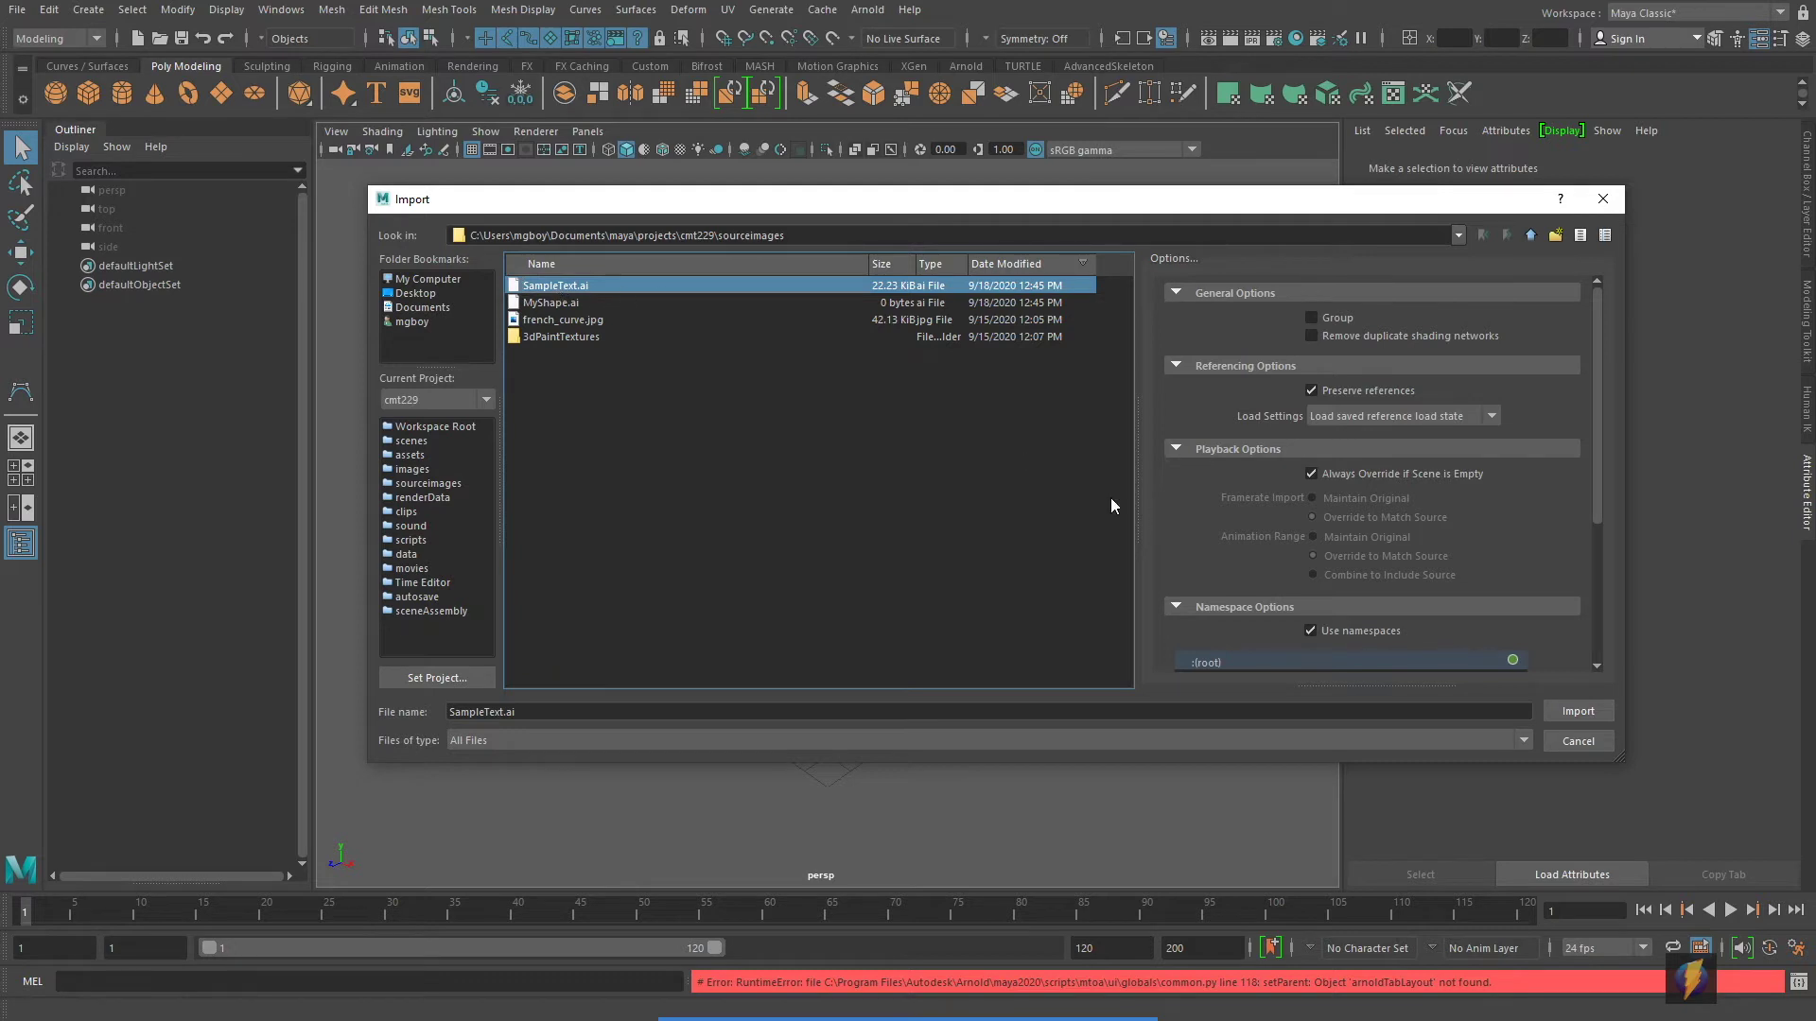
# - Import SampleText.ai, frame the curves and inspect the l curve's control vertices
pyautogui.click(1585, 711)
pyautogui.moveTo(878, 342); pyautogui.dragTo(1210, 535)
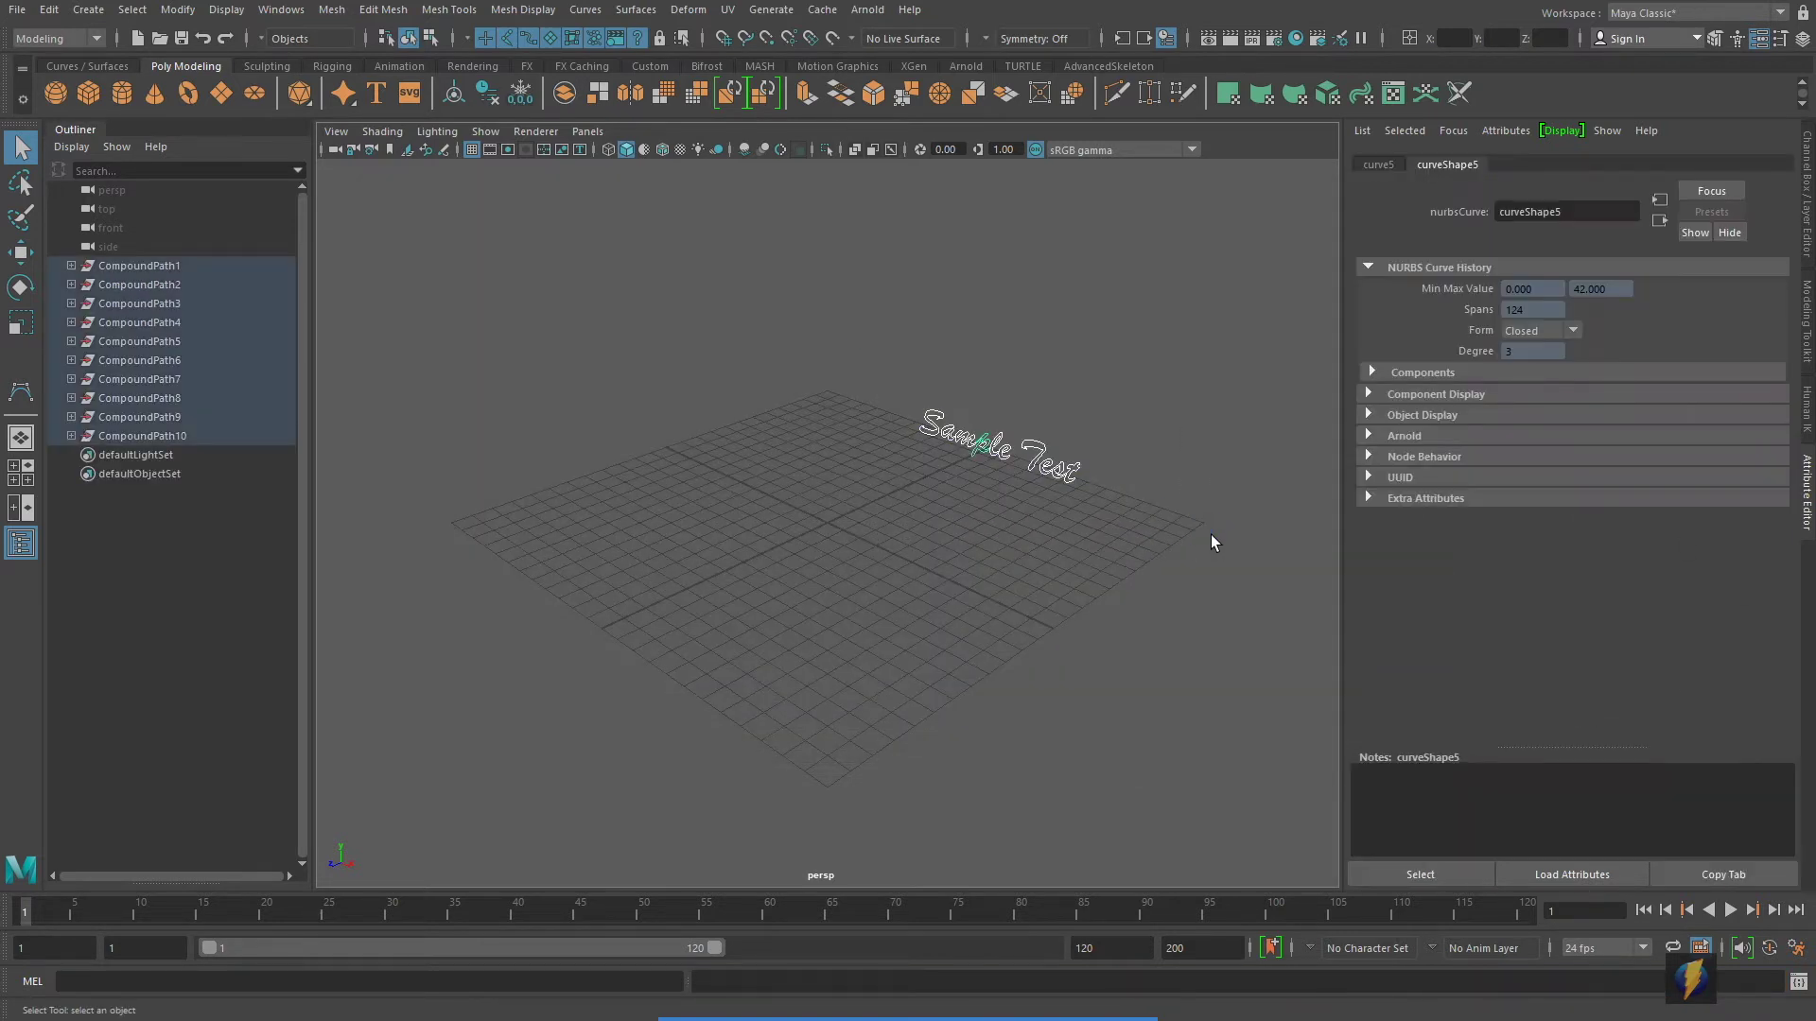
pyautogui.press('f')
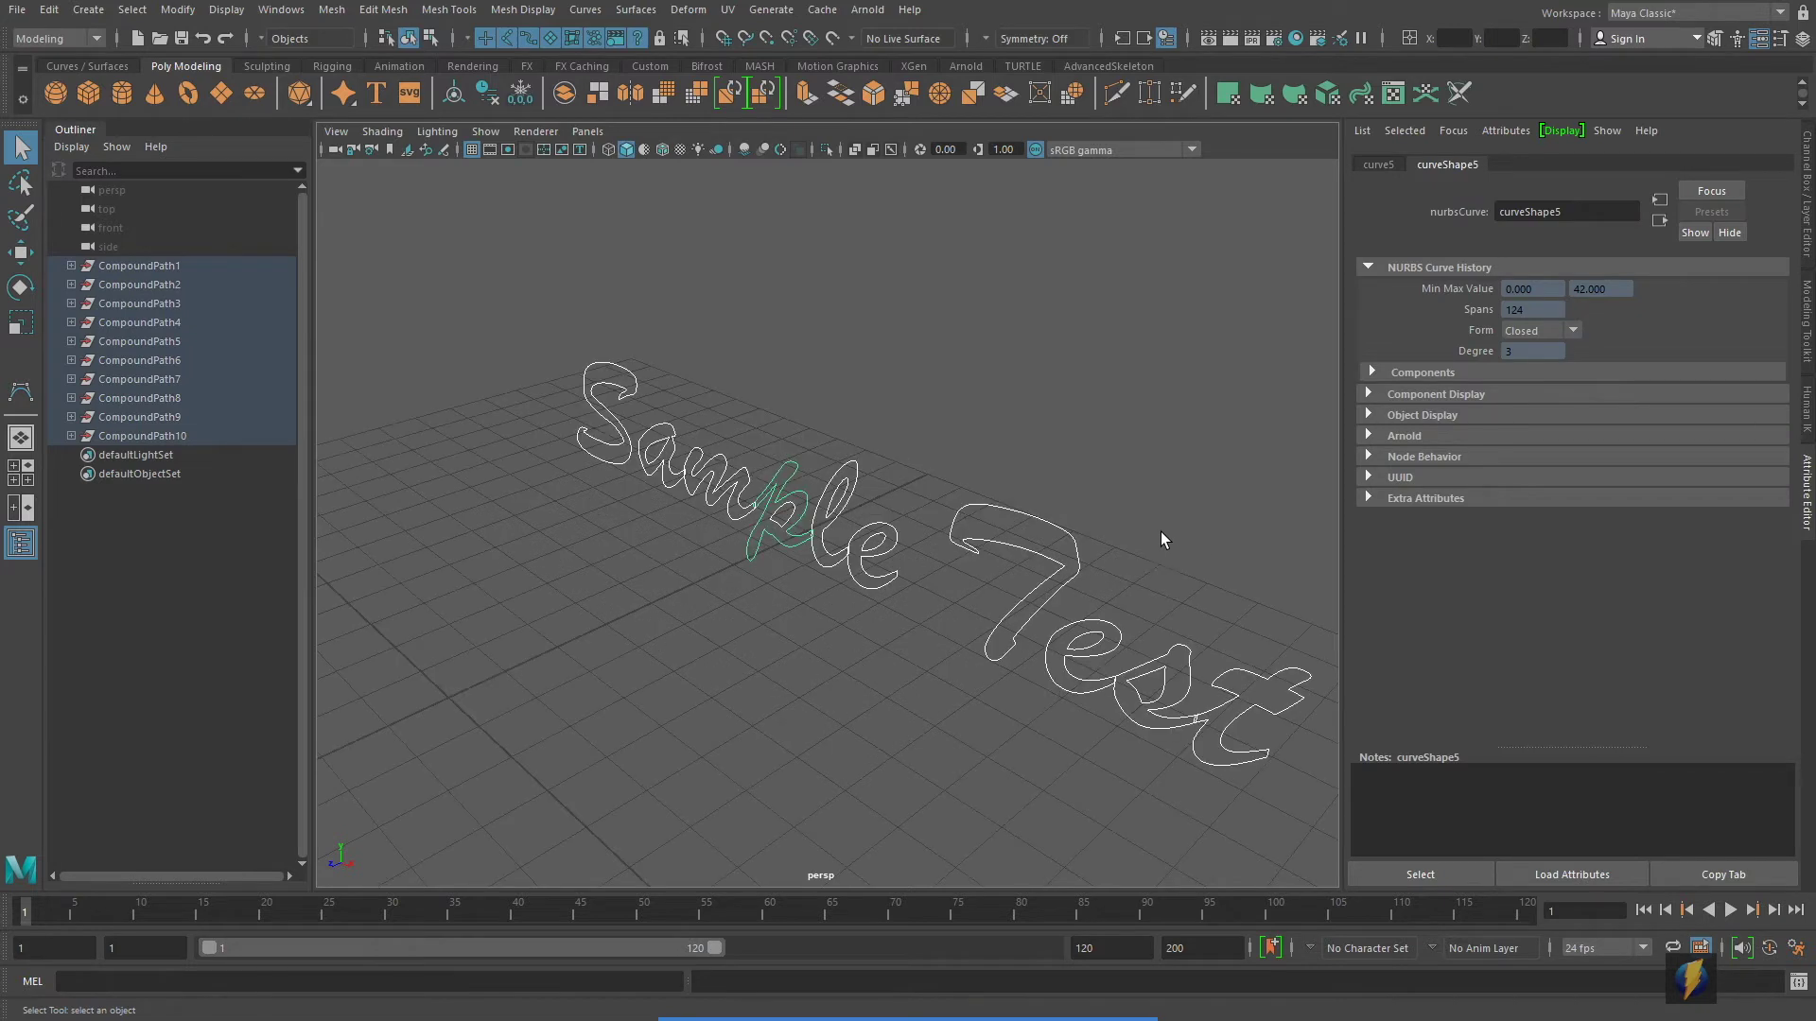
pyautogui.moveTo(1160, 534); pyautogui.dragTo(961, 556)
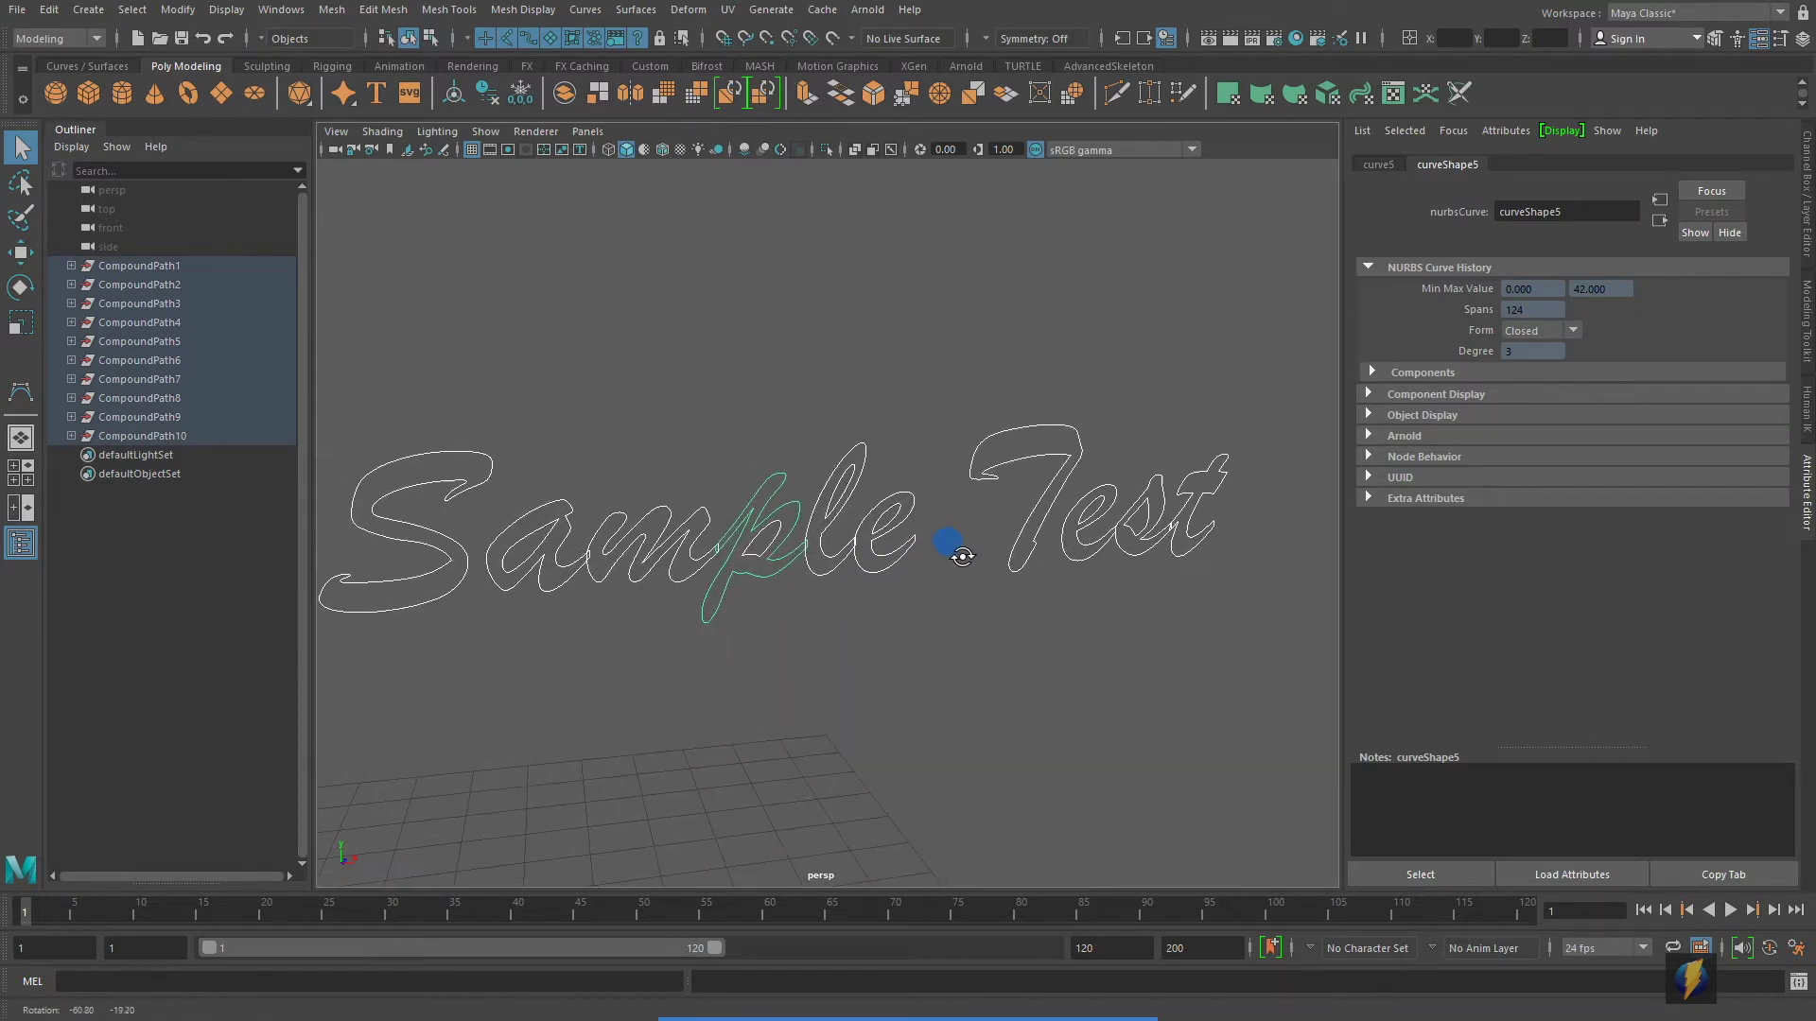
pyautogui.rightClick(860, 458)
pyautogui.click(768, 462)
pyautogui.moveTo(812, 478); pyautogui.dragTo(905, 464)
pyautogui.rightClick(906, 464)
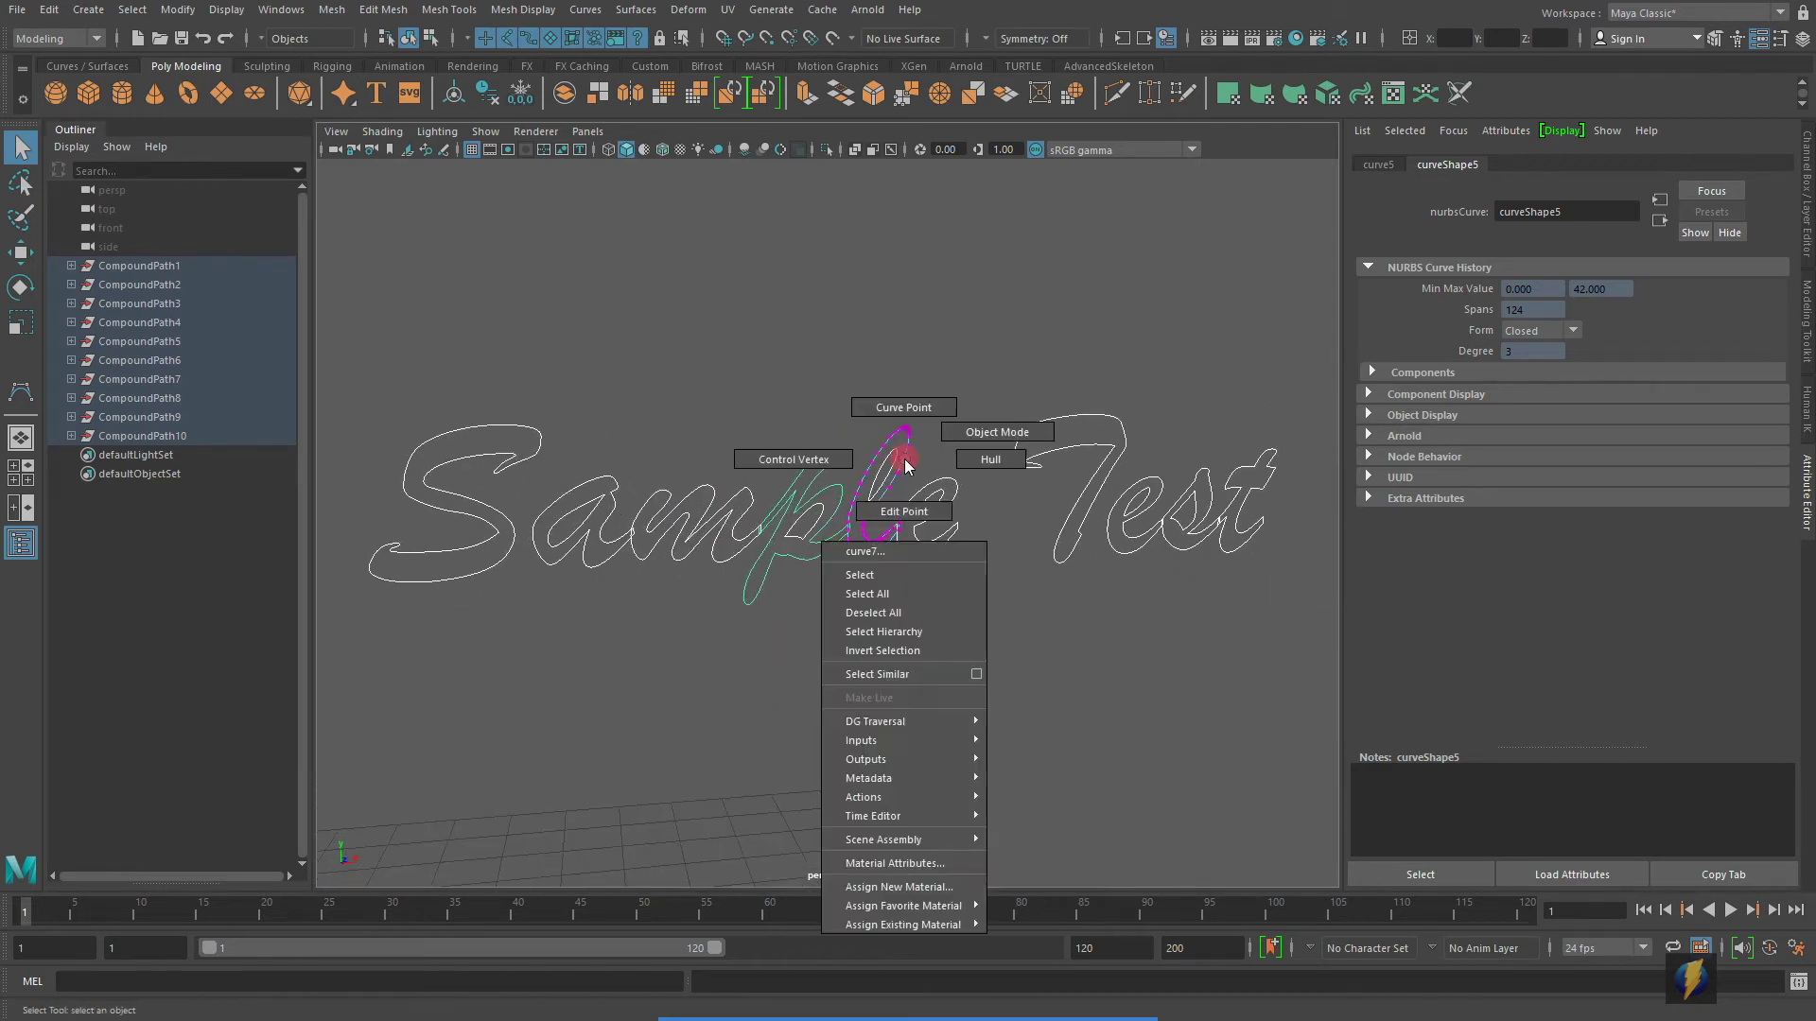
pyautogui.click(997, 429)
# - Center the Sample Test curves in the front view and deselect them
pyautogui.moveTo(734, 417)
pyautogui.mouseDown()
pyautogui.moveTo(794, 416)
pyautogui.moveTo(714, 409)
pyautogui.mouseUp()
pyautogui.press('space')
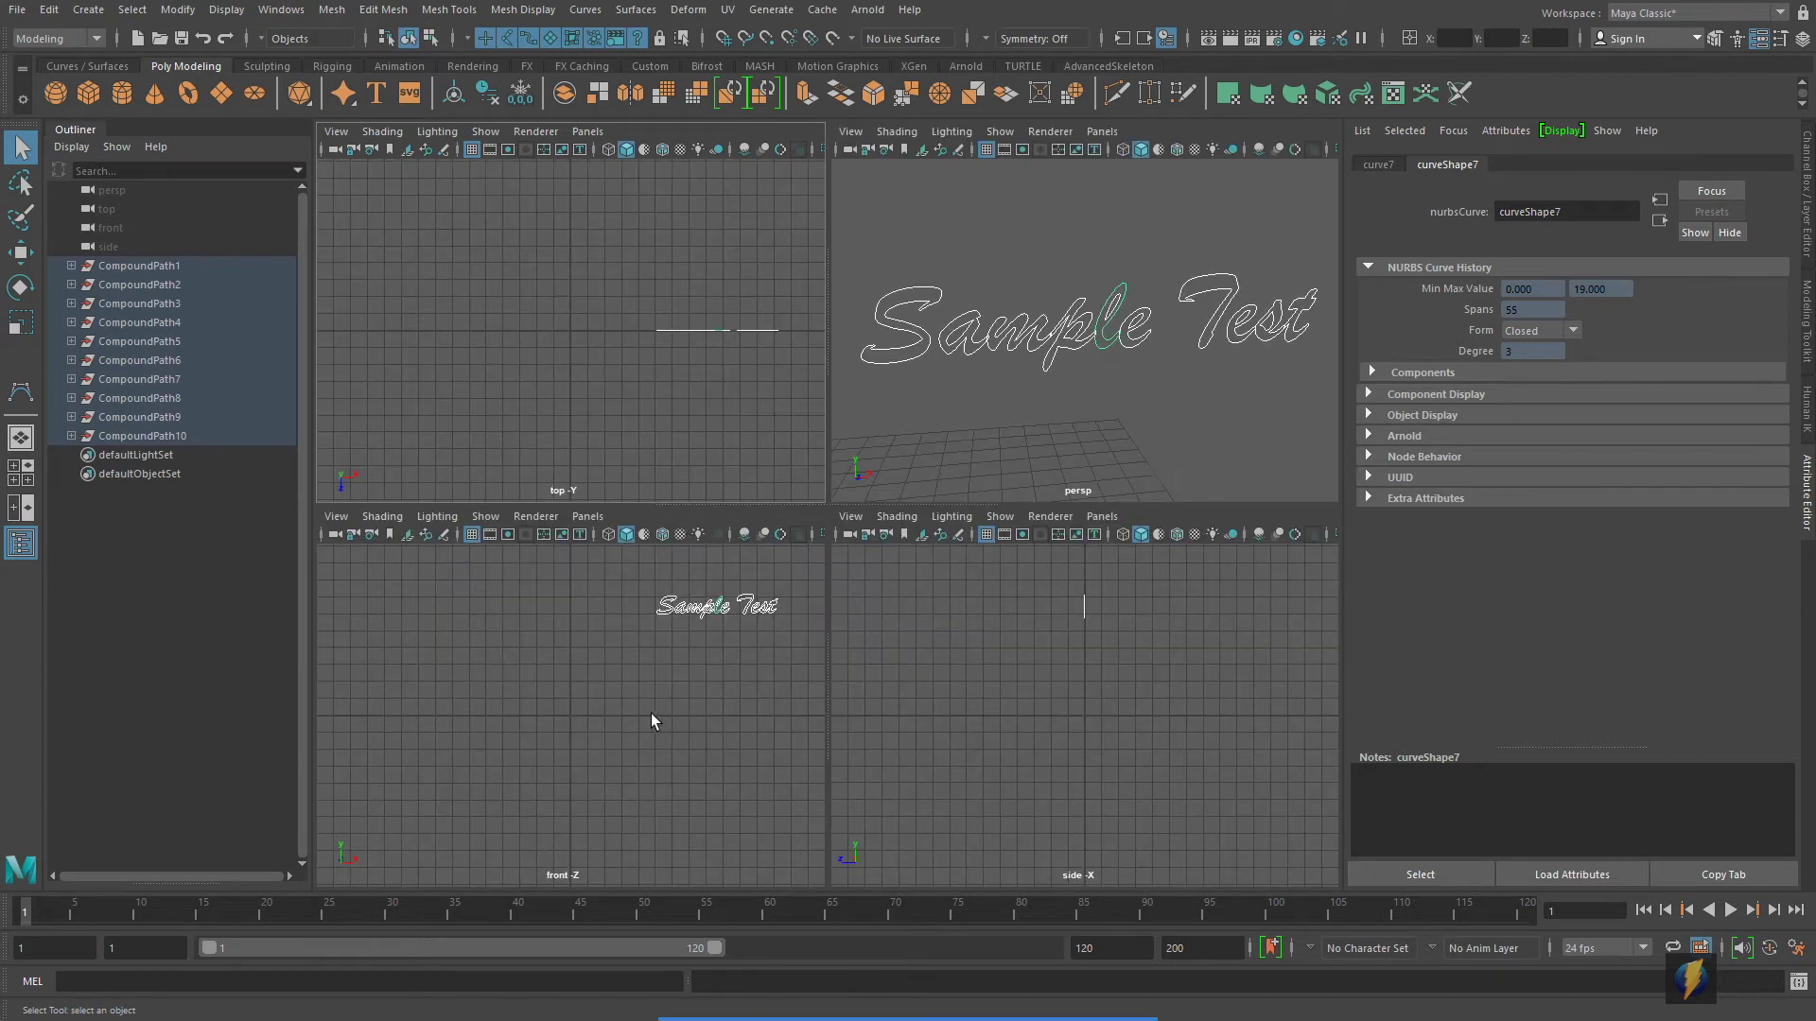
pyautogui.press('space')
pyautogui.moveTo(965, 539); pyautogui.dragTo(874, 660)
pyautogui.click(1164, 454)
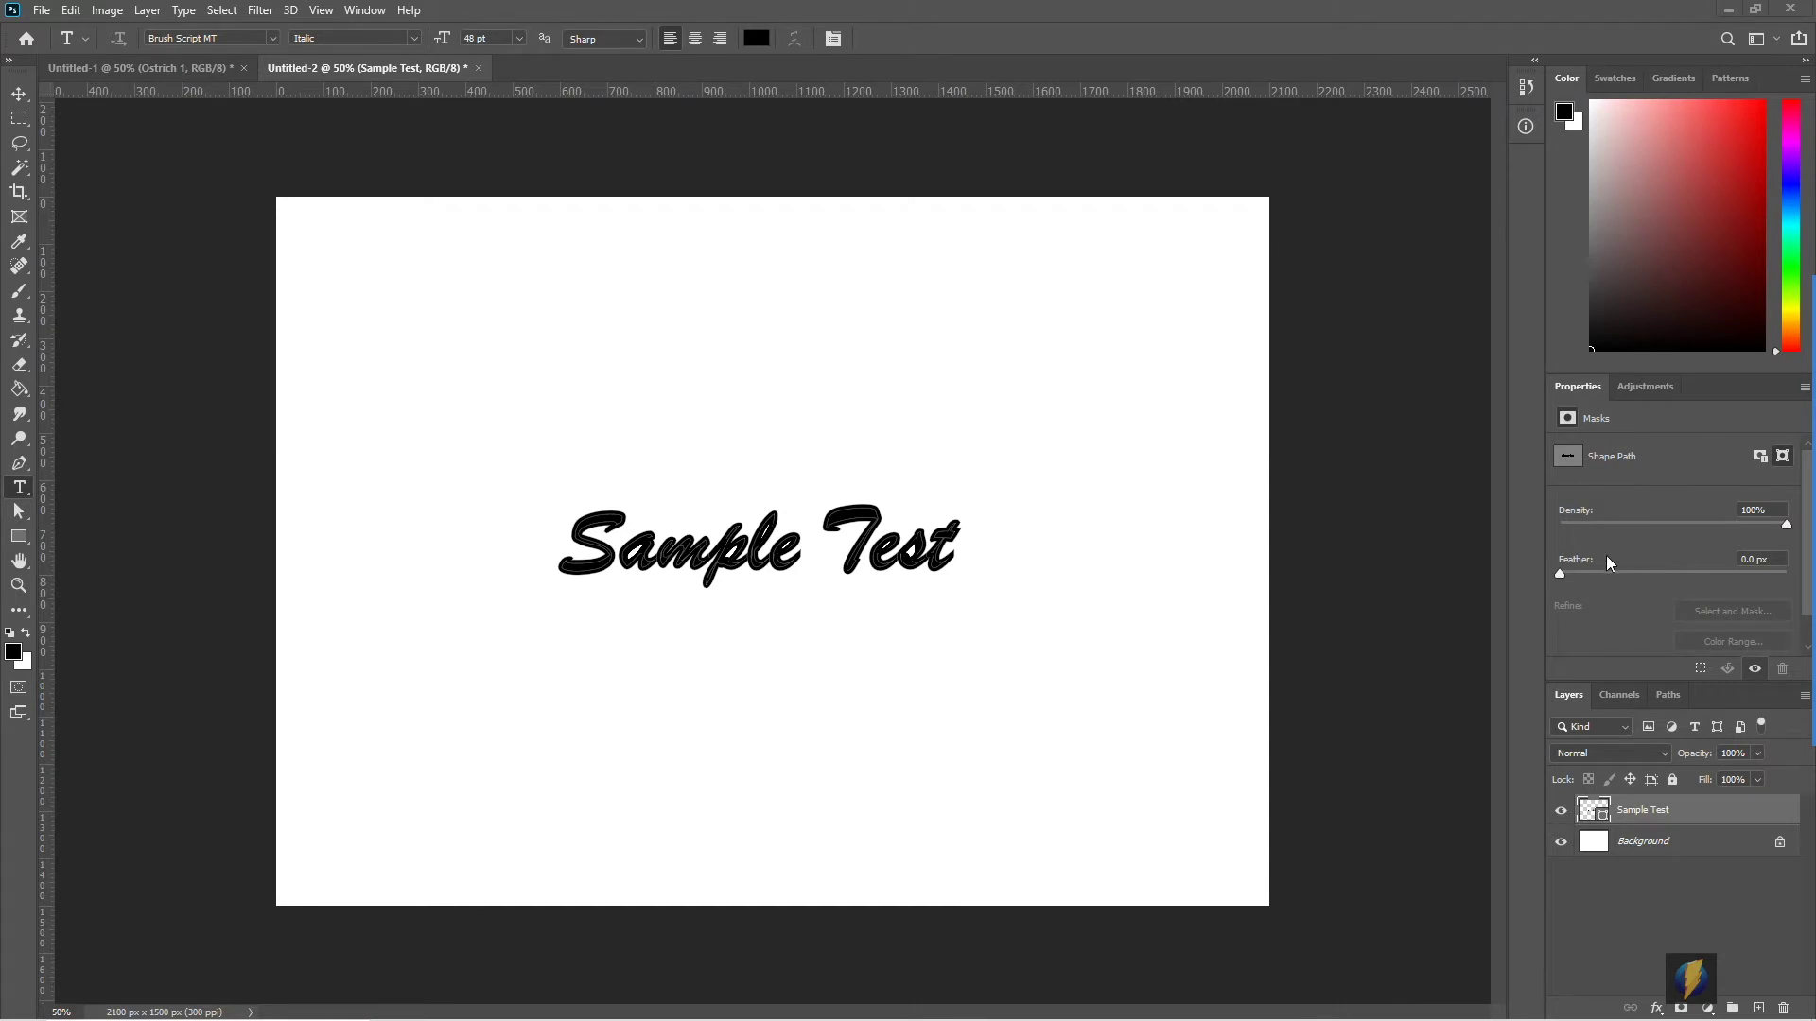
# - Hide the Sample Test layer and switch to the Pen tool in Shape mode
pyautogui.click(1562, 813)
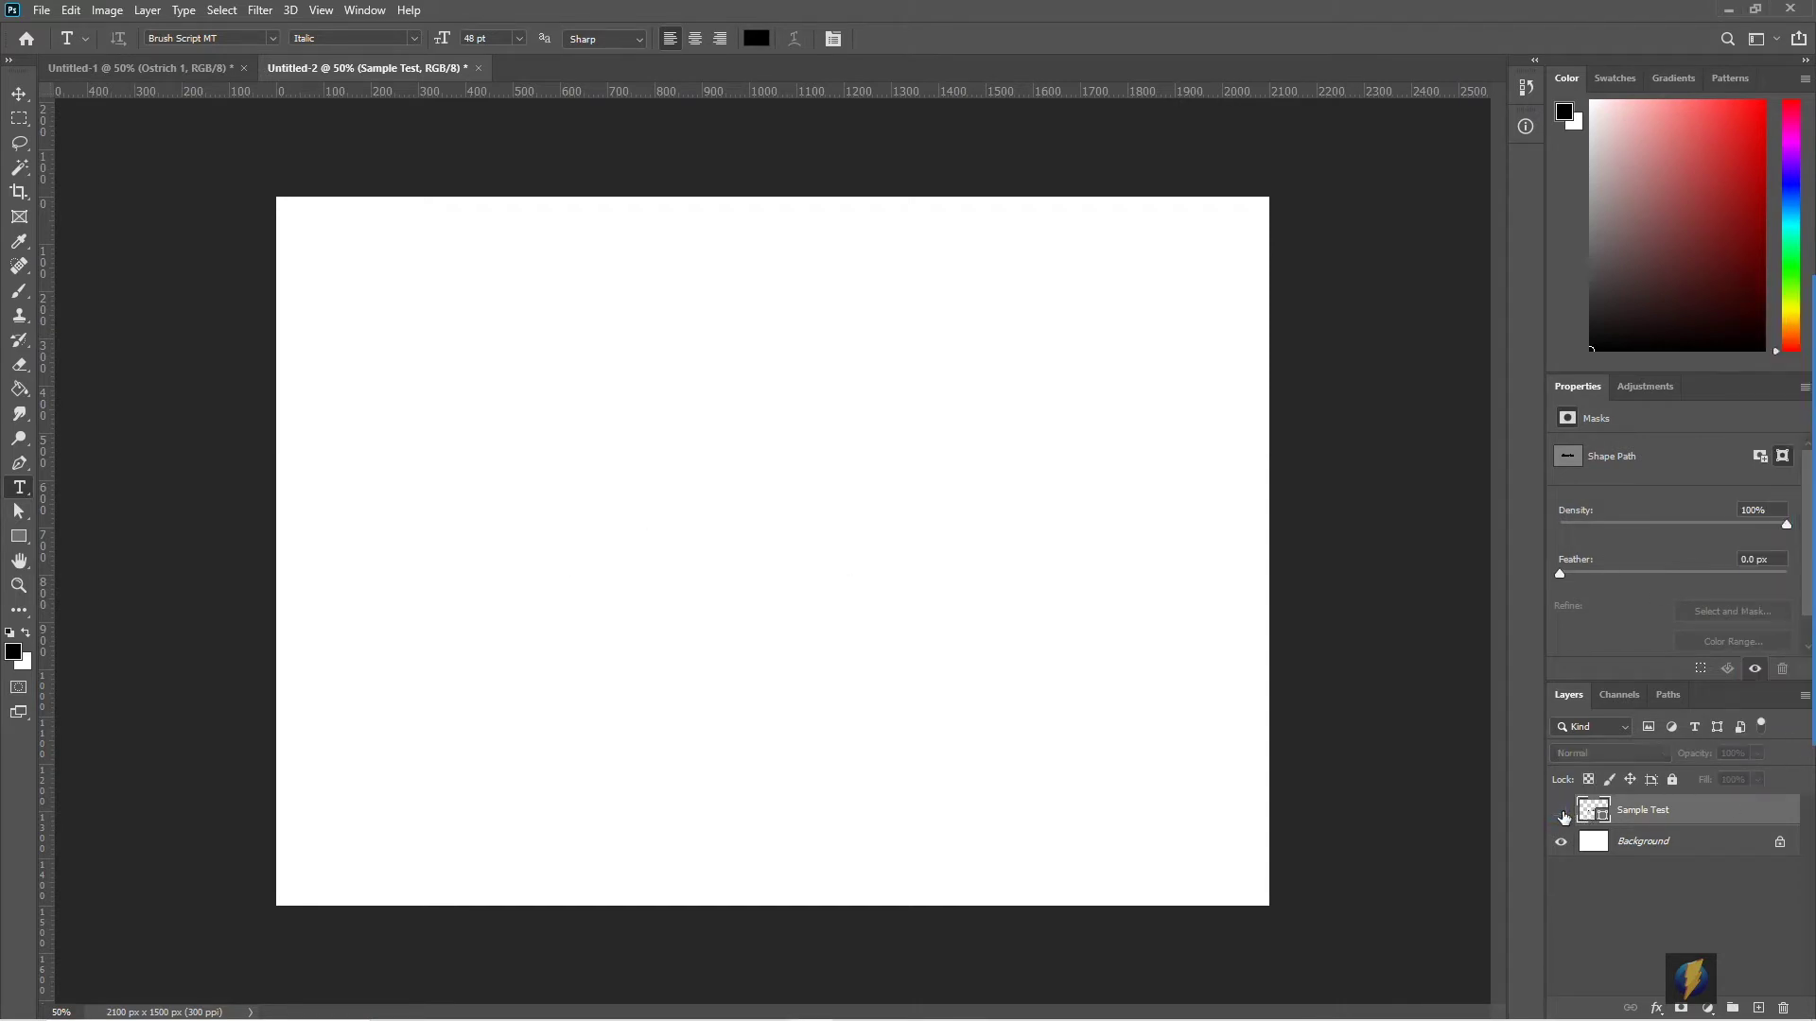
pyautogui.click(1777, 556)
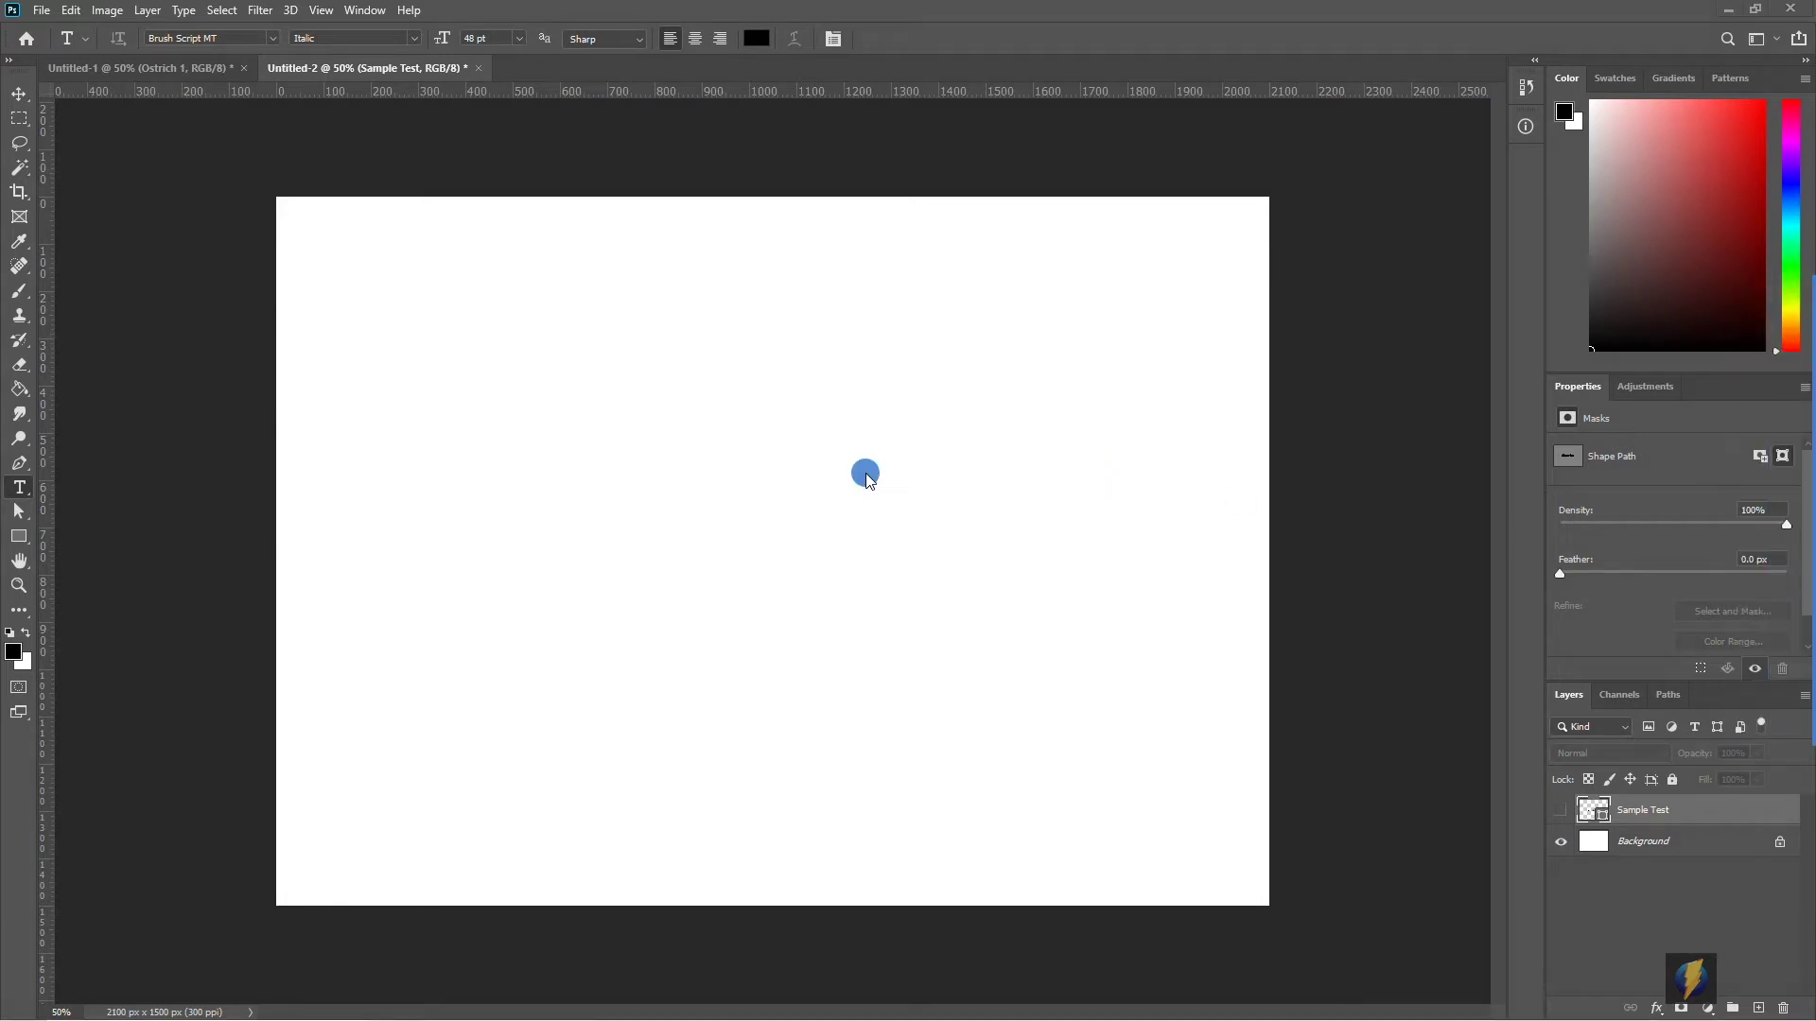
pyautogui.moveTo(1126, 472); pyautogui.dragTo(36, 465)
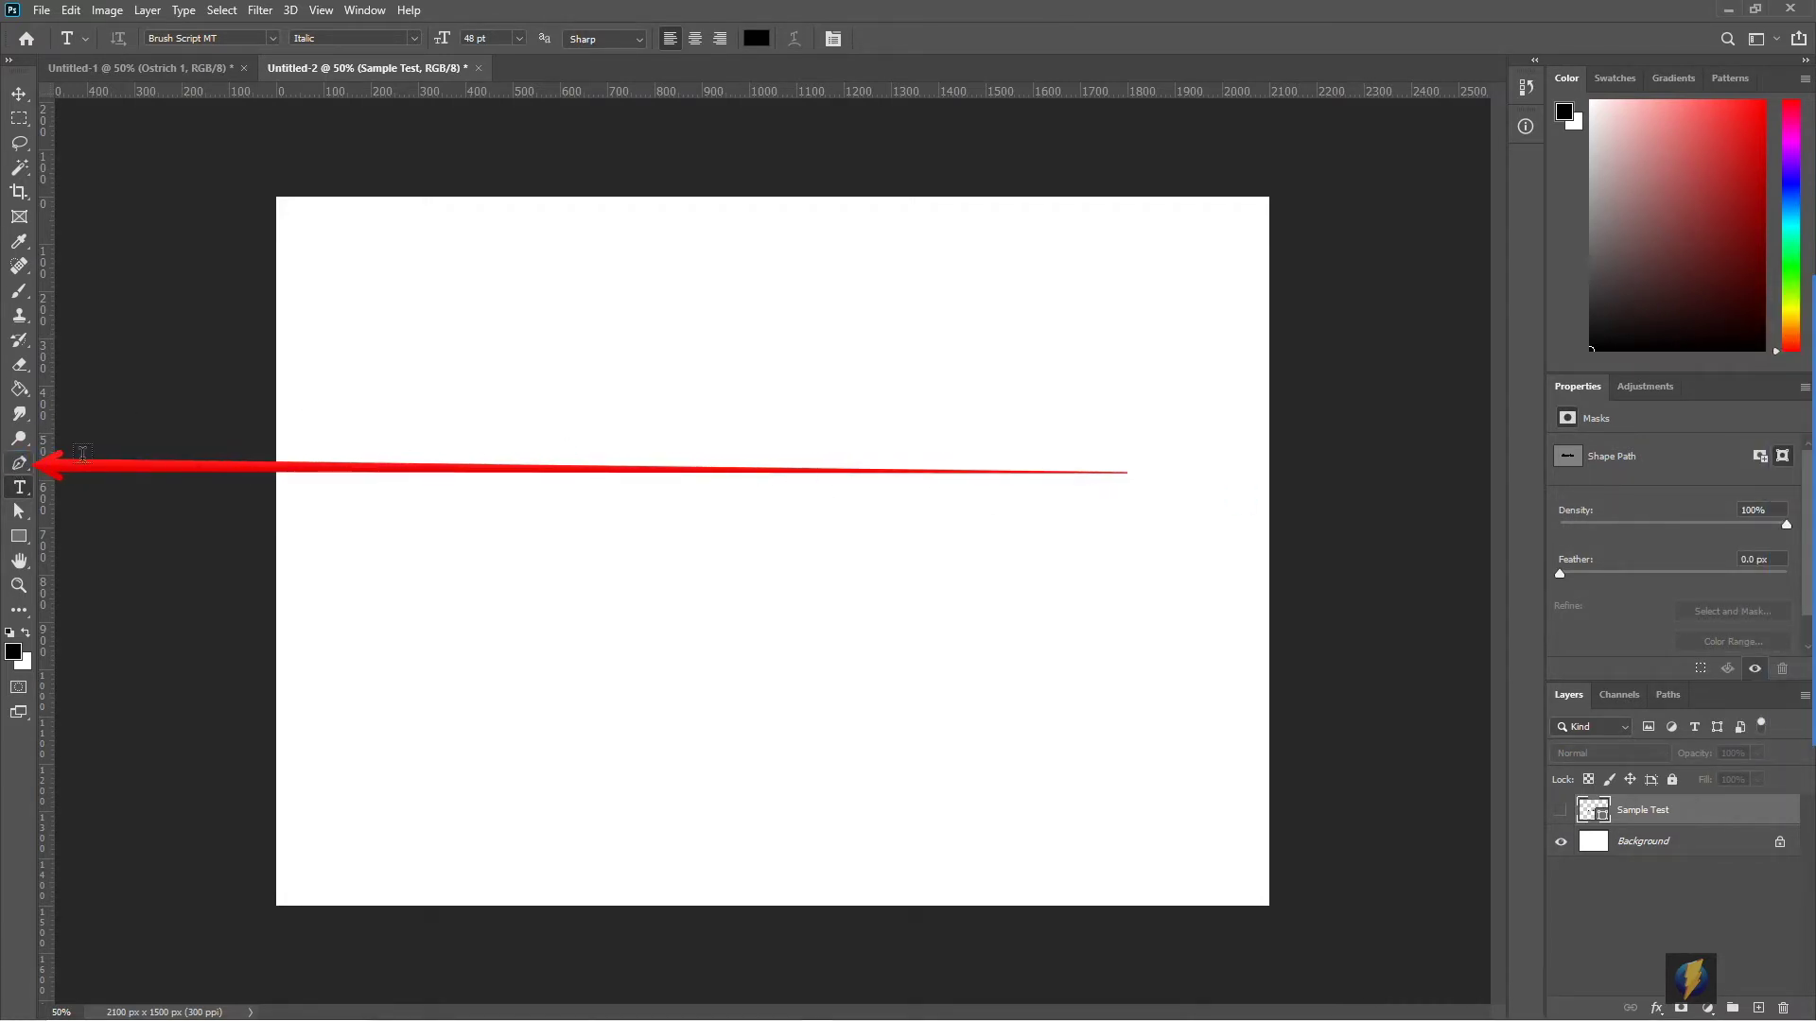
pyautogui.click(19, 465)
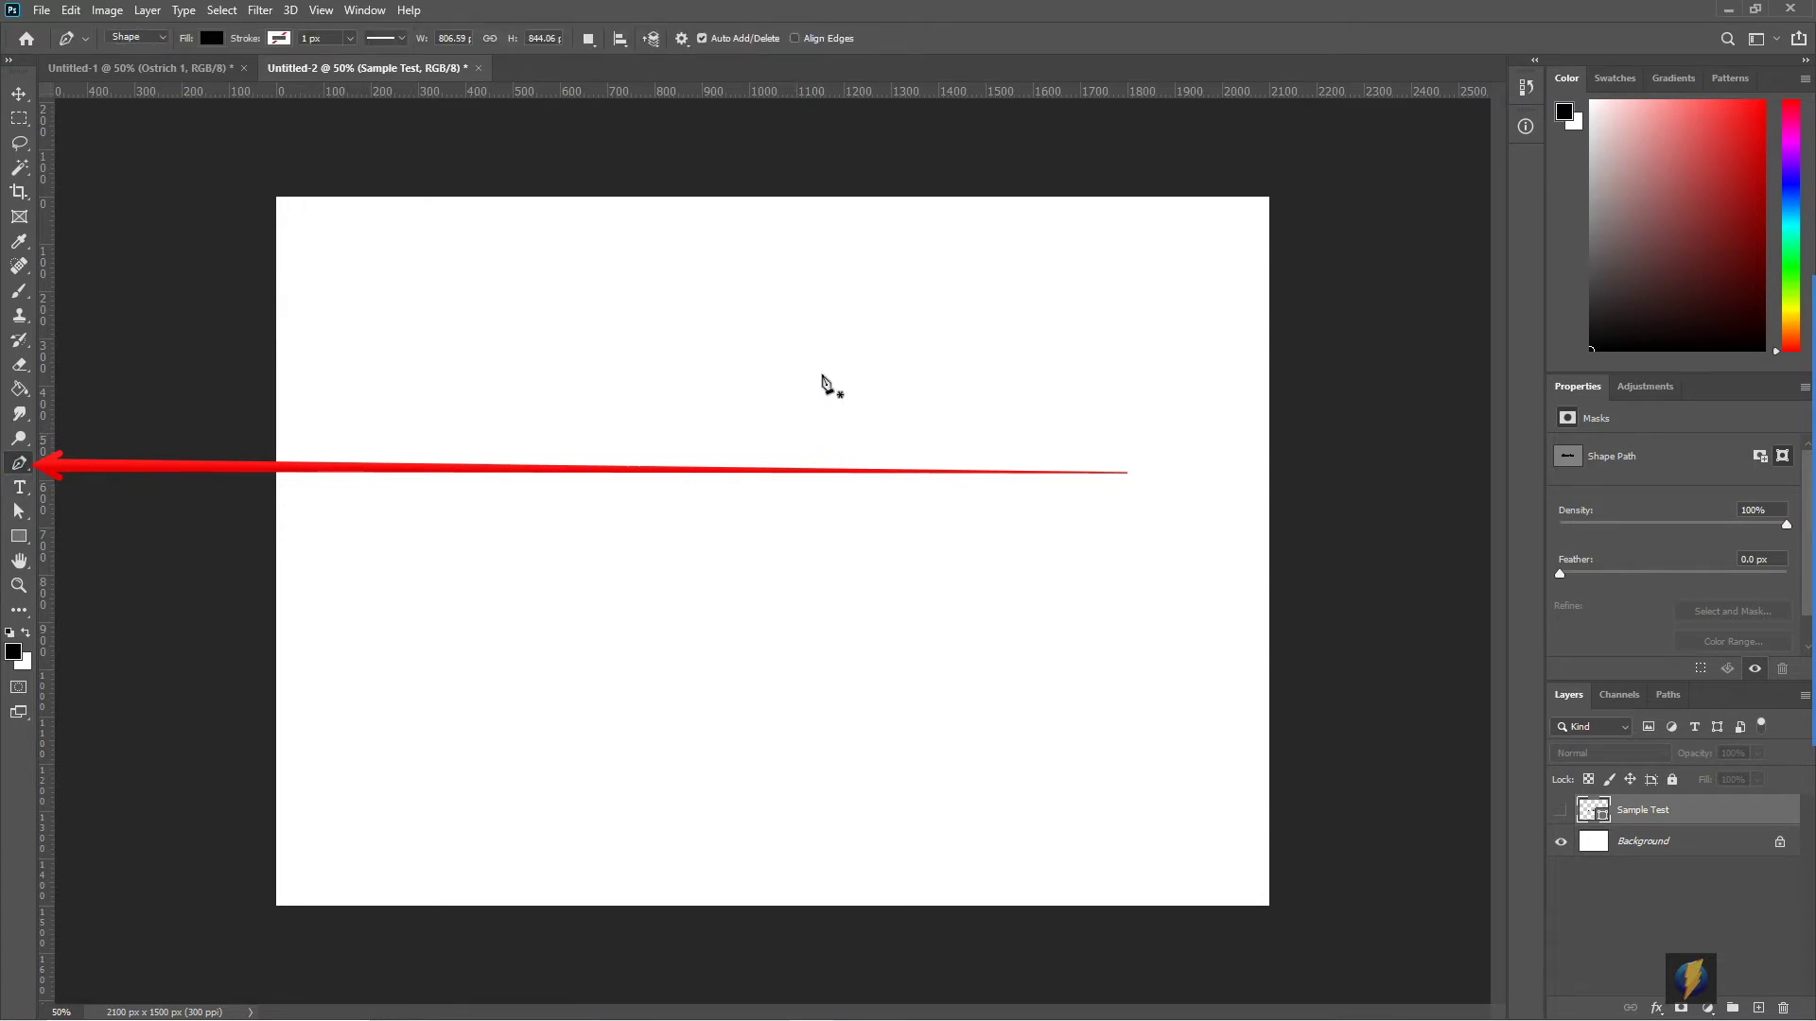
# - Draw a closed freeform shape from seven curved anchor points
pyautogui.moveTo(764, 391); pyautogui.dragTo(659, 397)
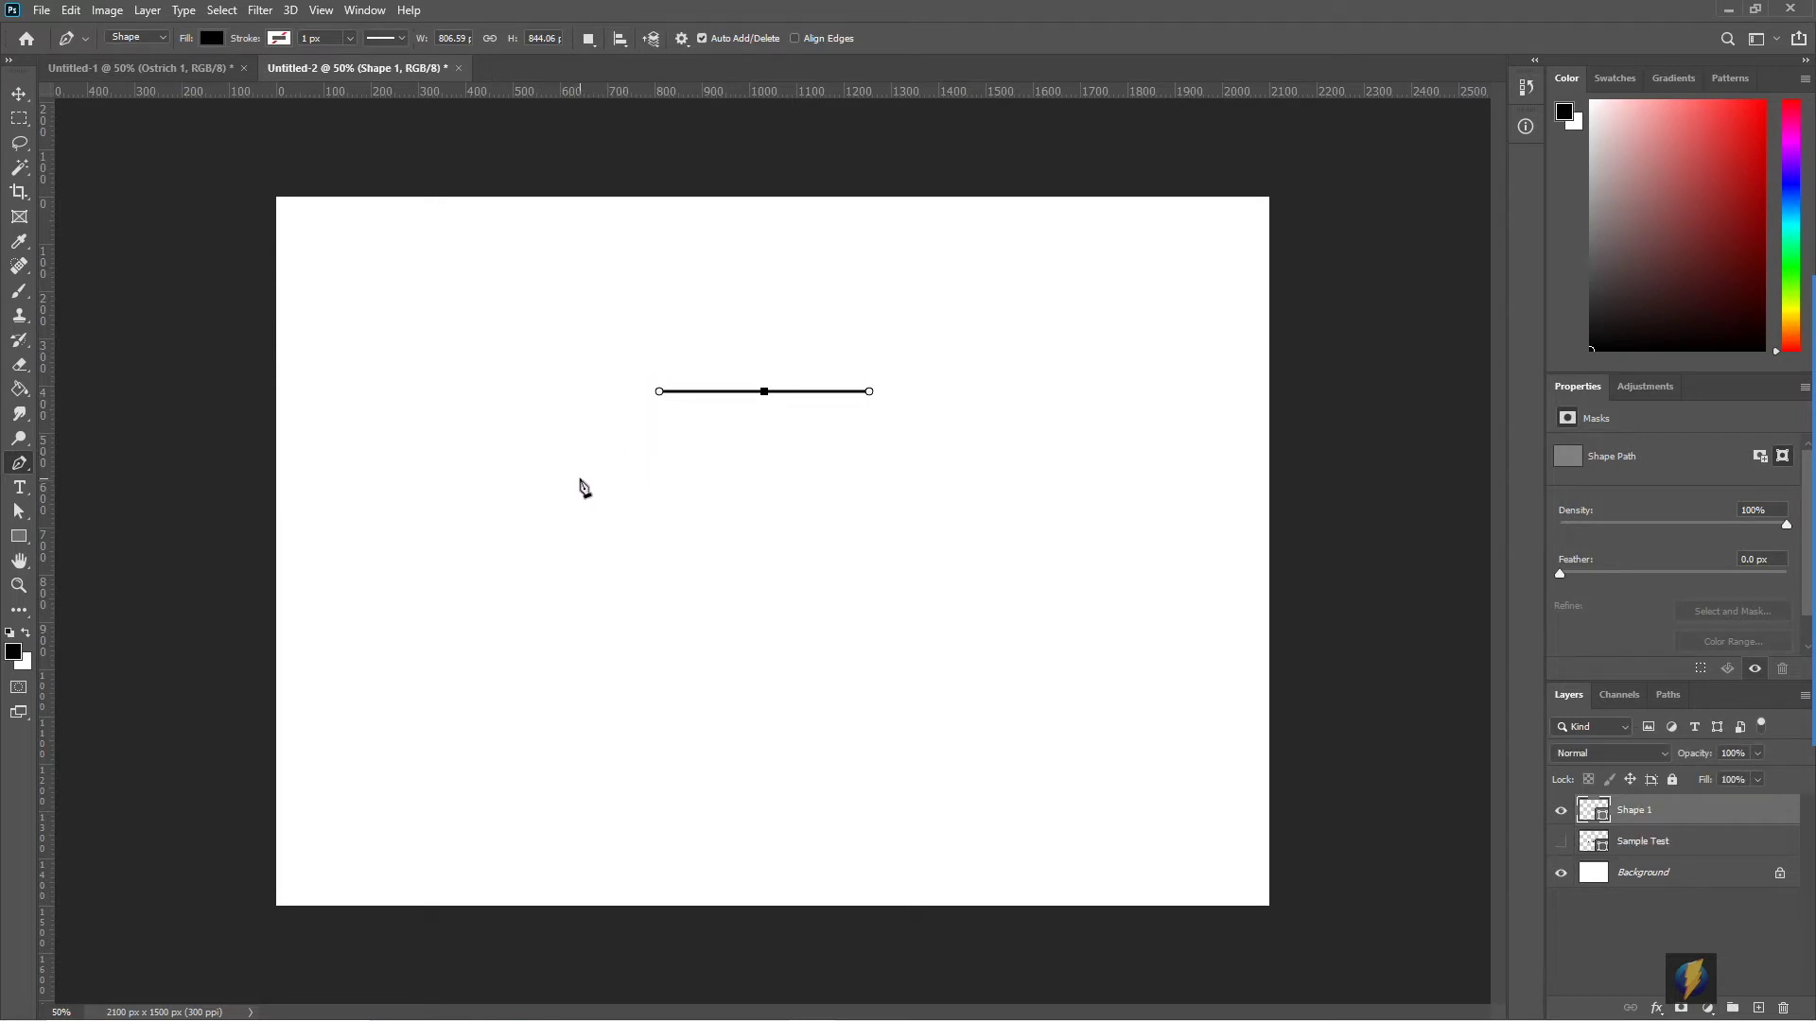
pyautogui.moveTo(527, 470); pyautogui.dragTo(527, 570)
pyautogui.moveTo(527, 657); pyautogui.dragTo(794, 498)
pyautogui.moveTo(885, 558); pyautogui.dragTo(908, 640)
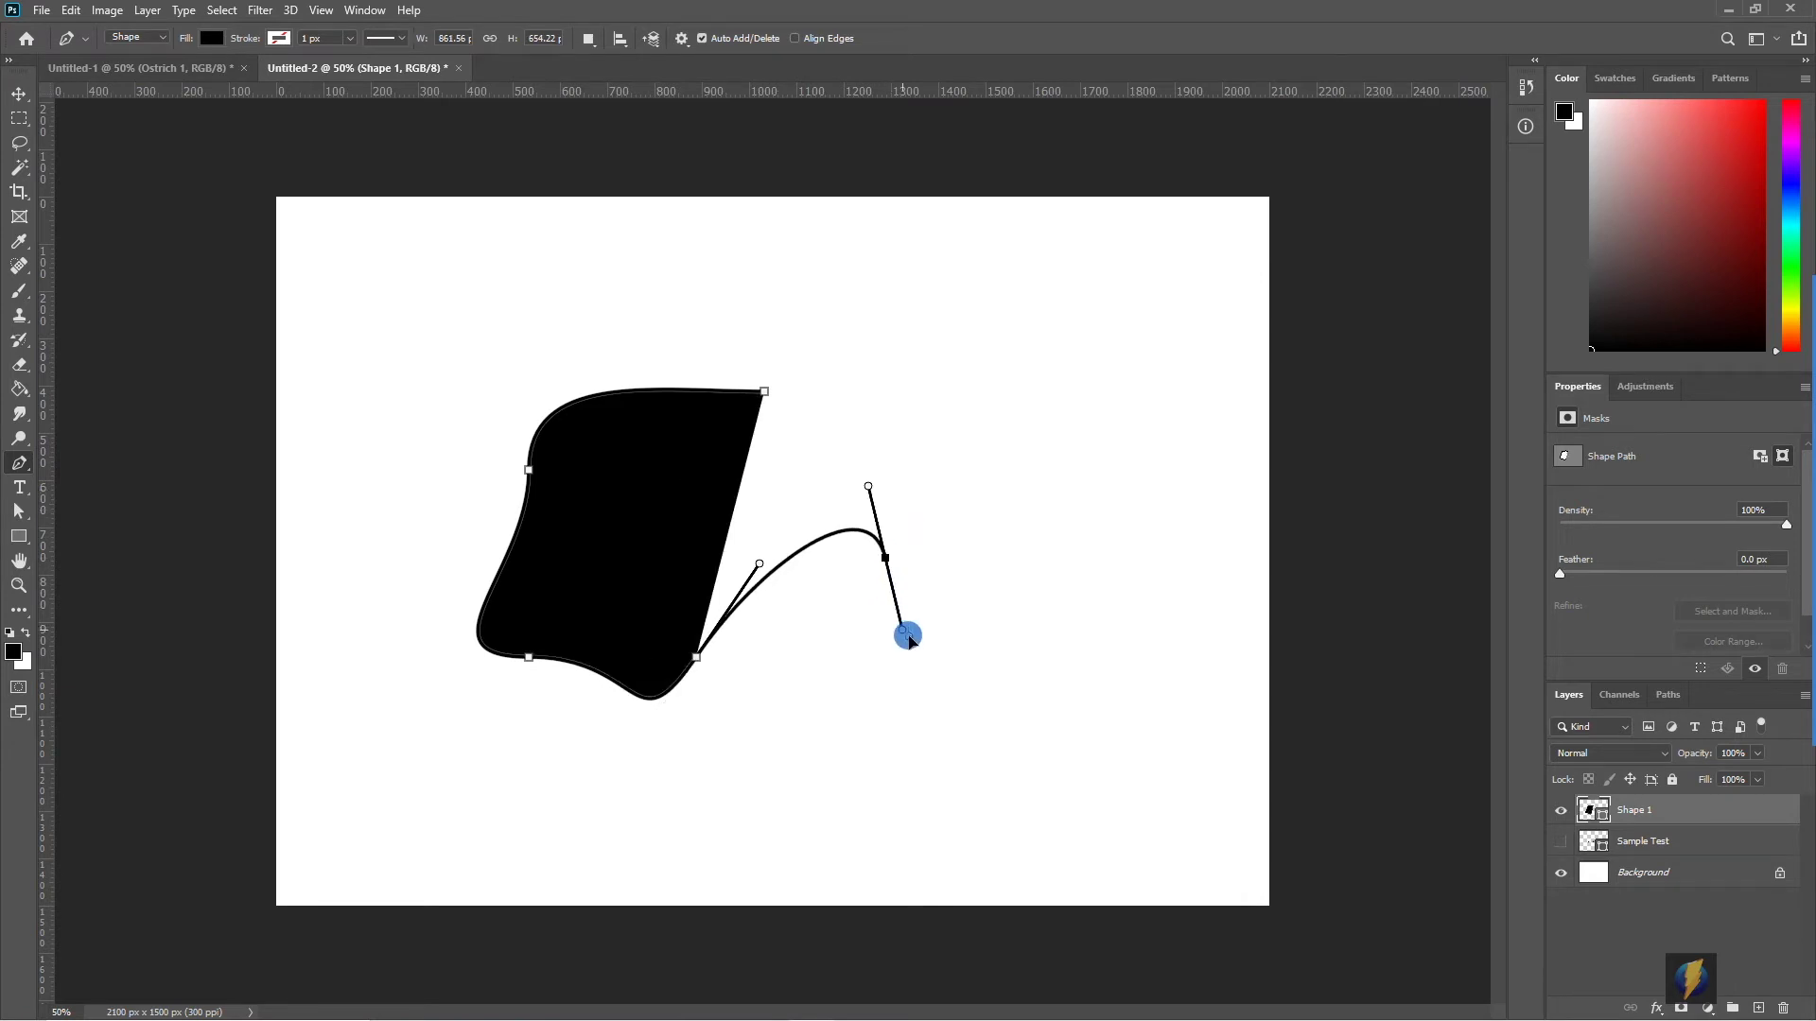
pyautogui.moveTo(1084, 716); pyautogui.dragTo(1122, 645)
pyautogui.moveTo(1152, 496); pyautogui.dragTo(1033, 450)
pyautogui.moveTo(987, 325); pyautogui.dragTo(878, 359)
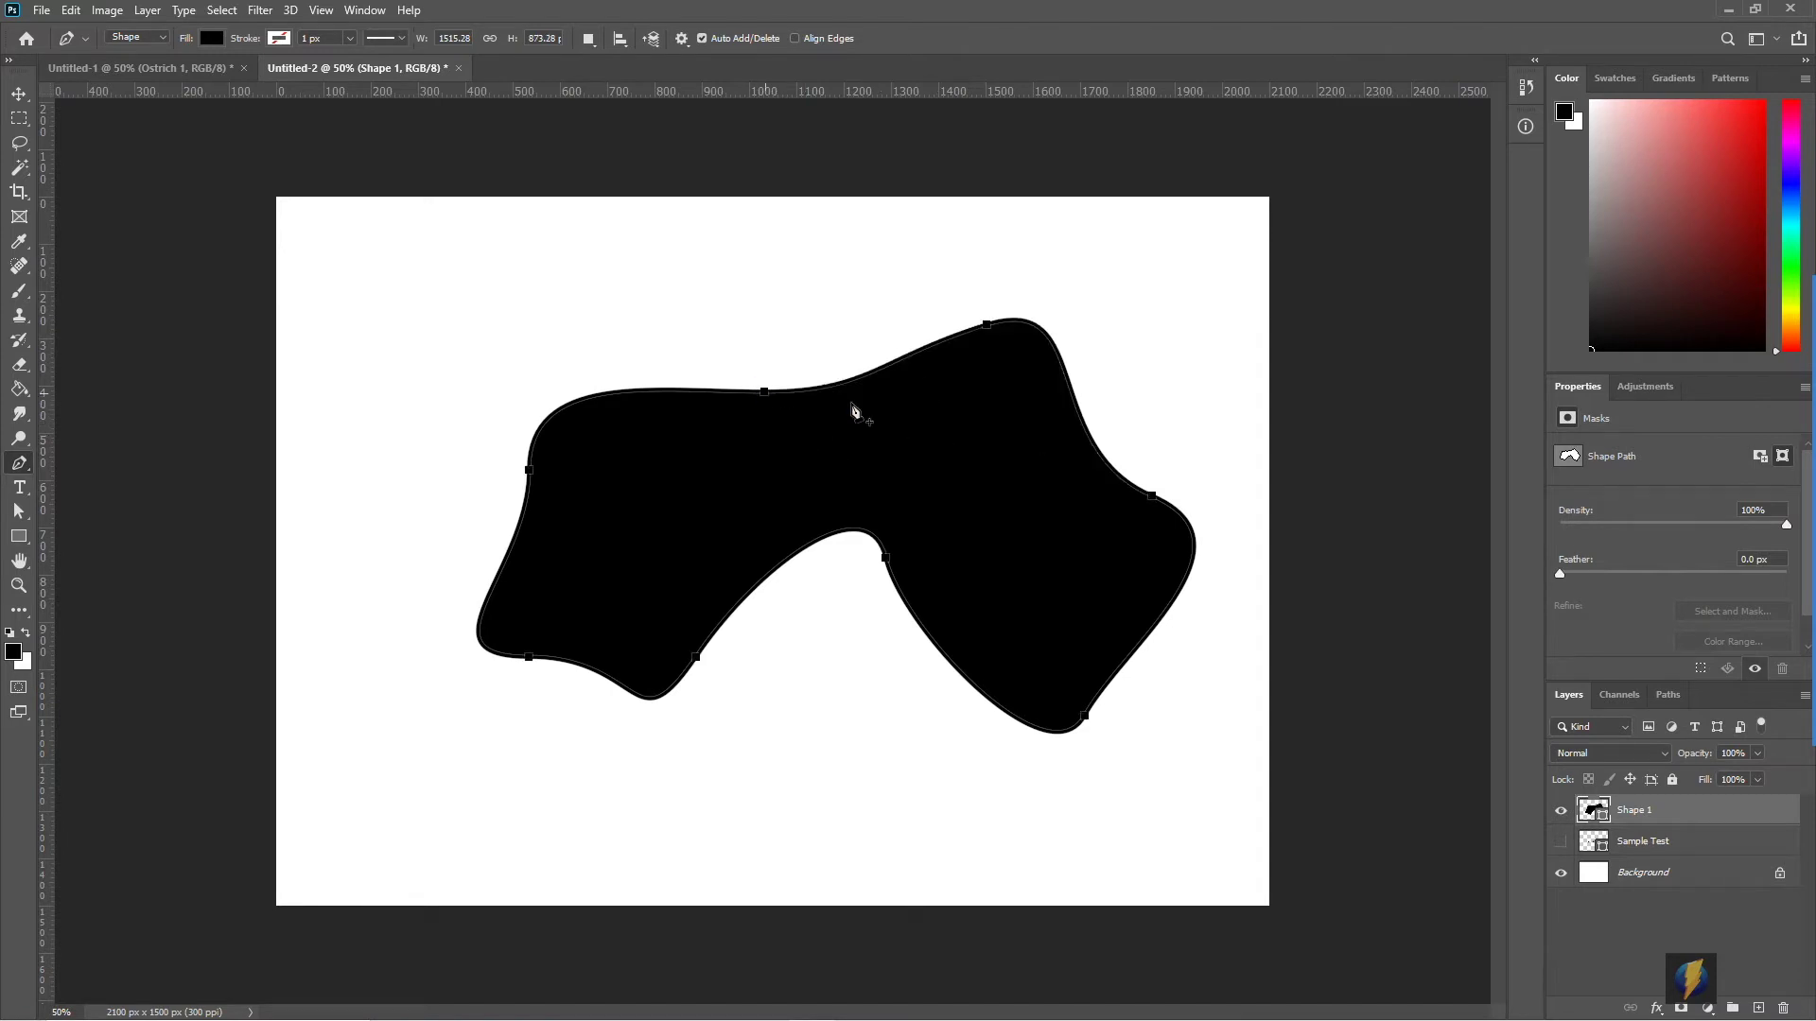
pyautogui.press('Return')
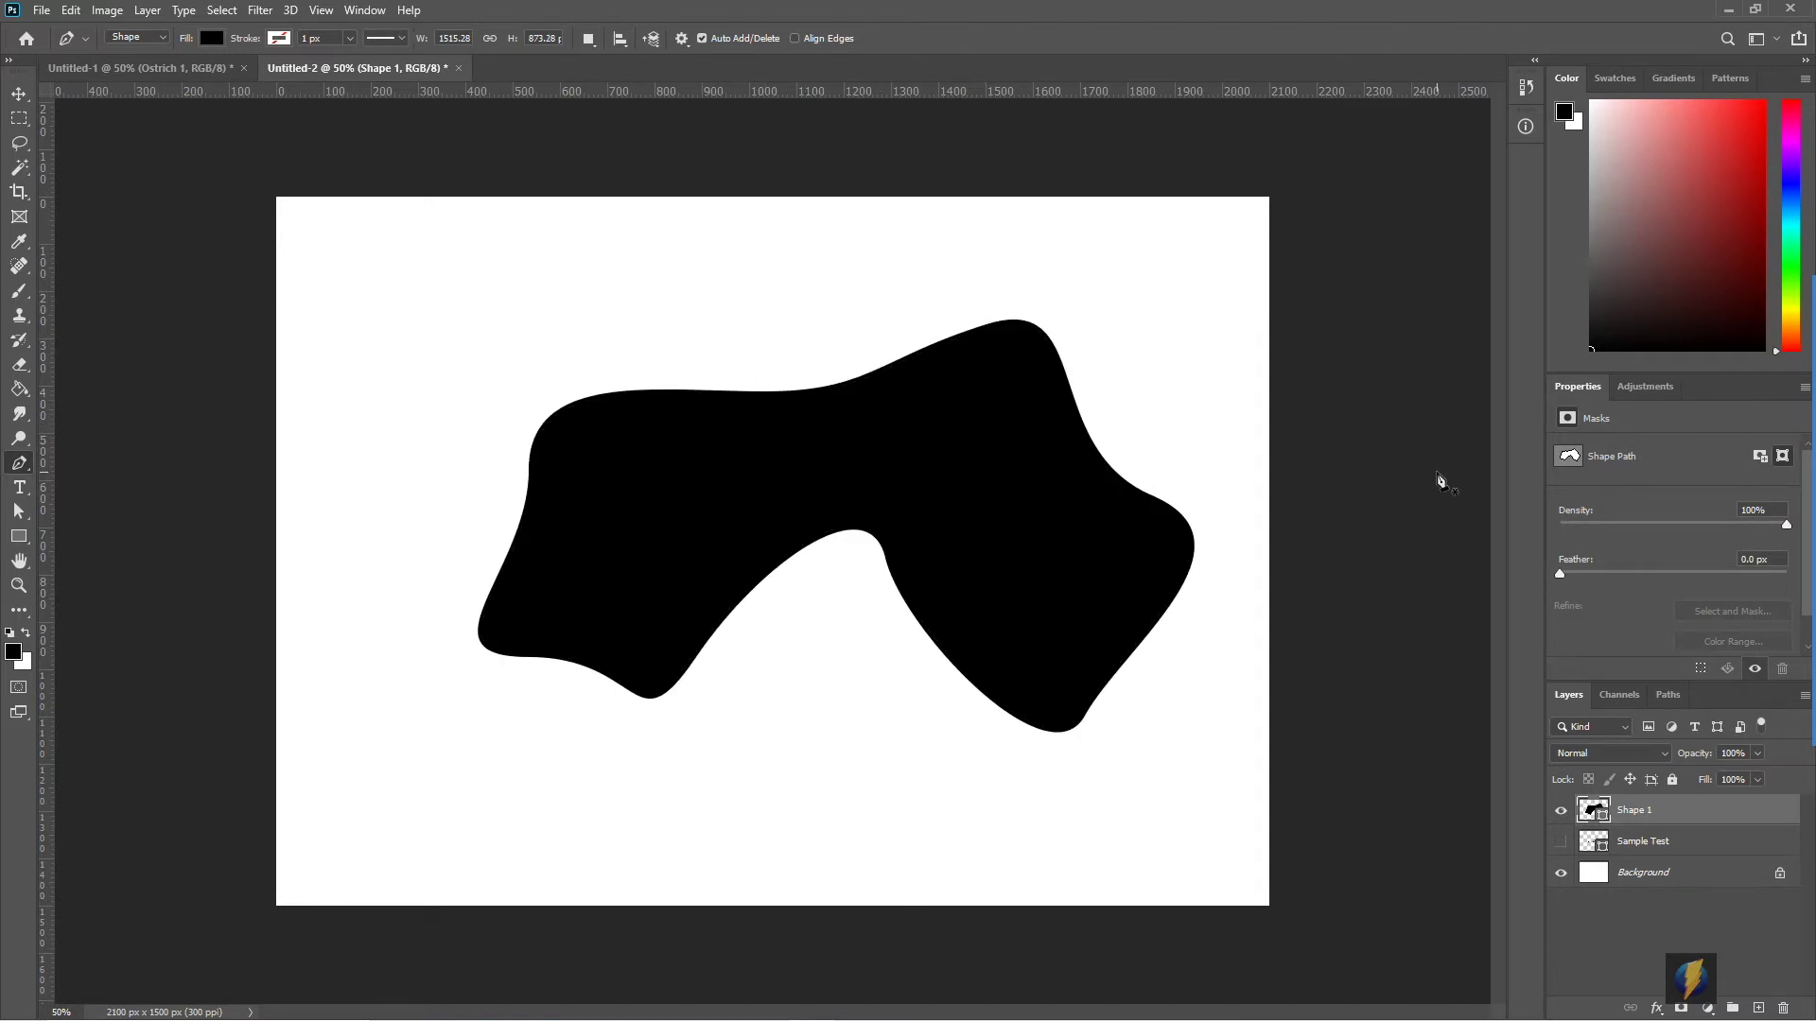
# - Give the freeform shape no fill and a 6 px black stroke
pyautogui.click(215, 40)
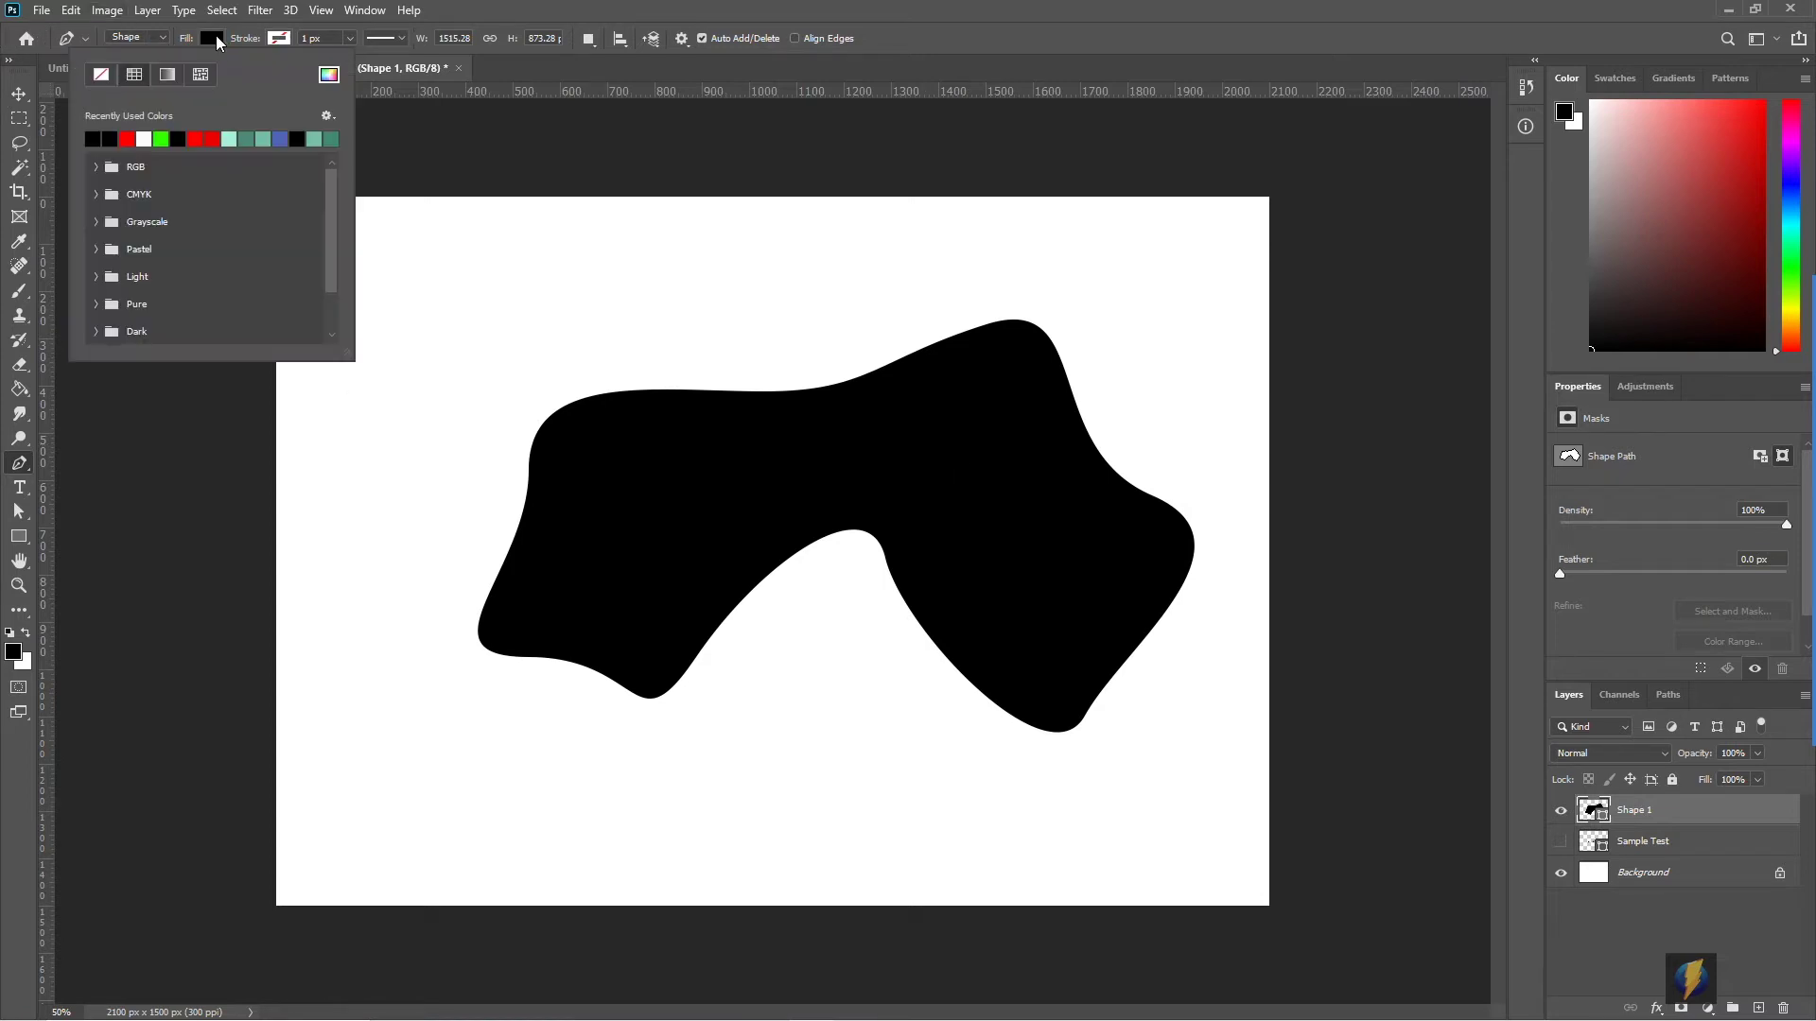
pyautogui.click(102, 73)
pyautogui.click(274, 41)
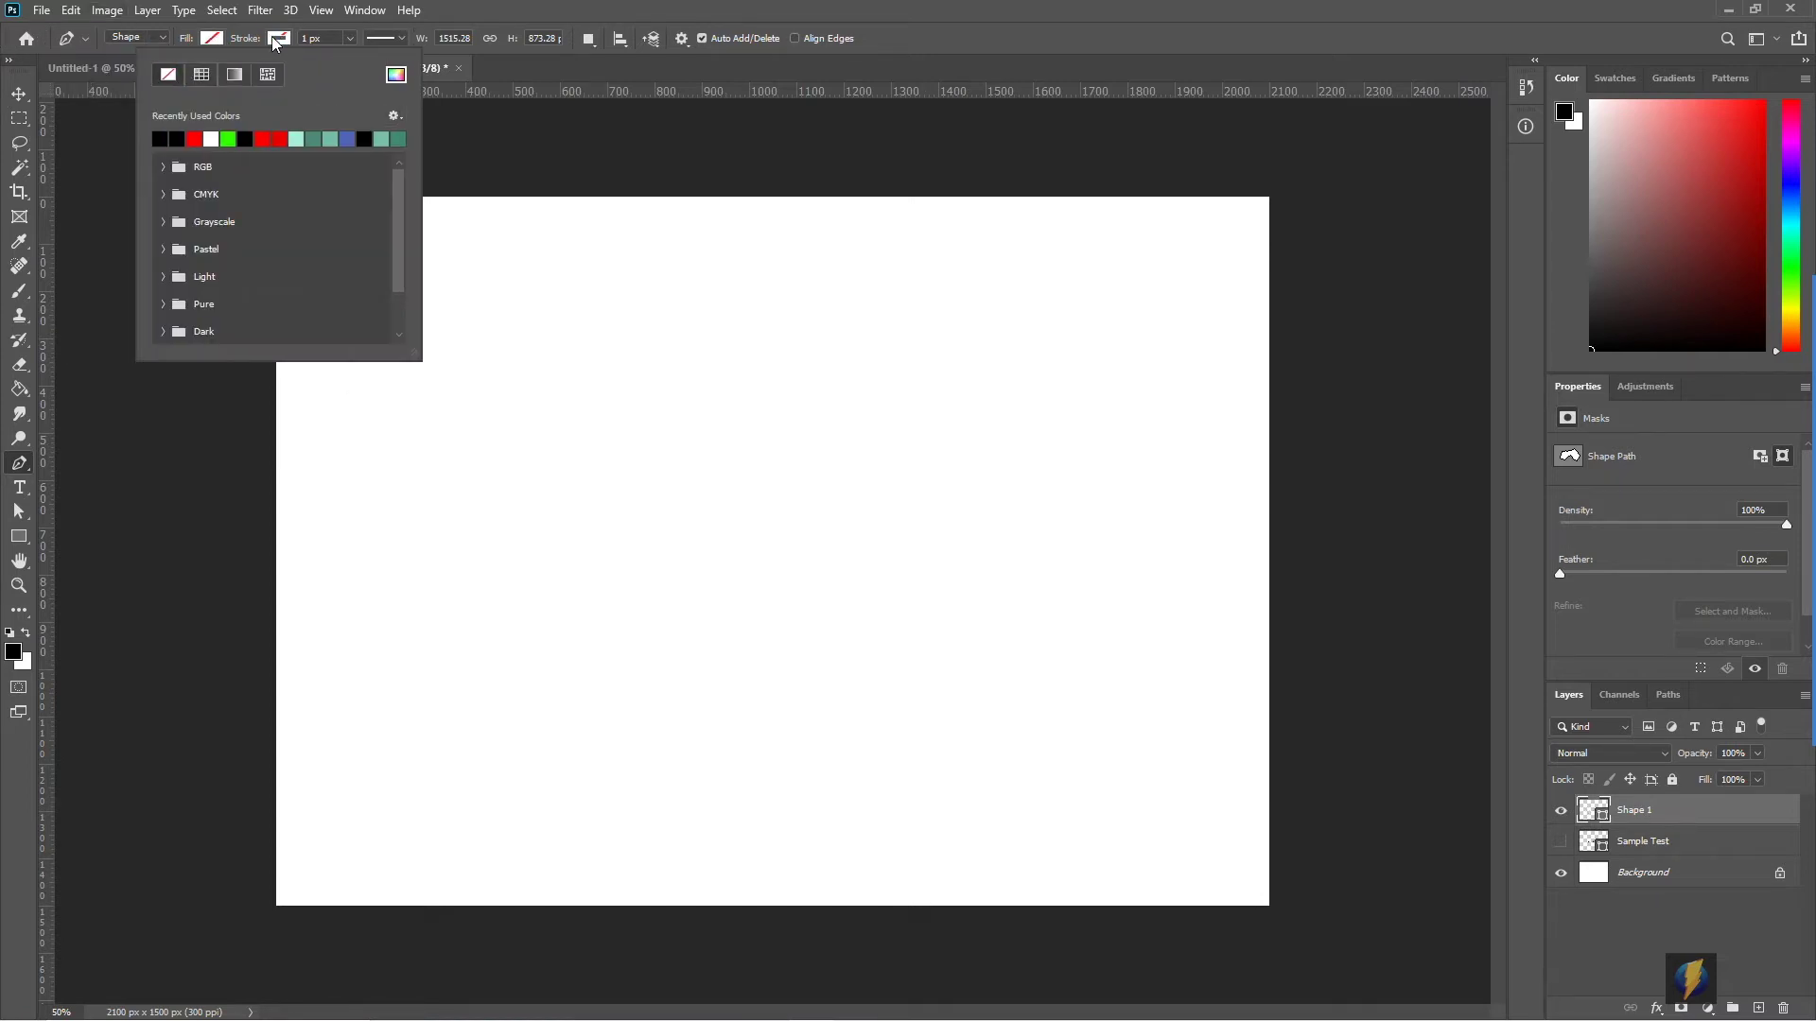
pyautogui.click(160, 138)
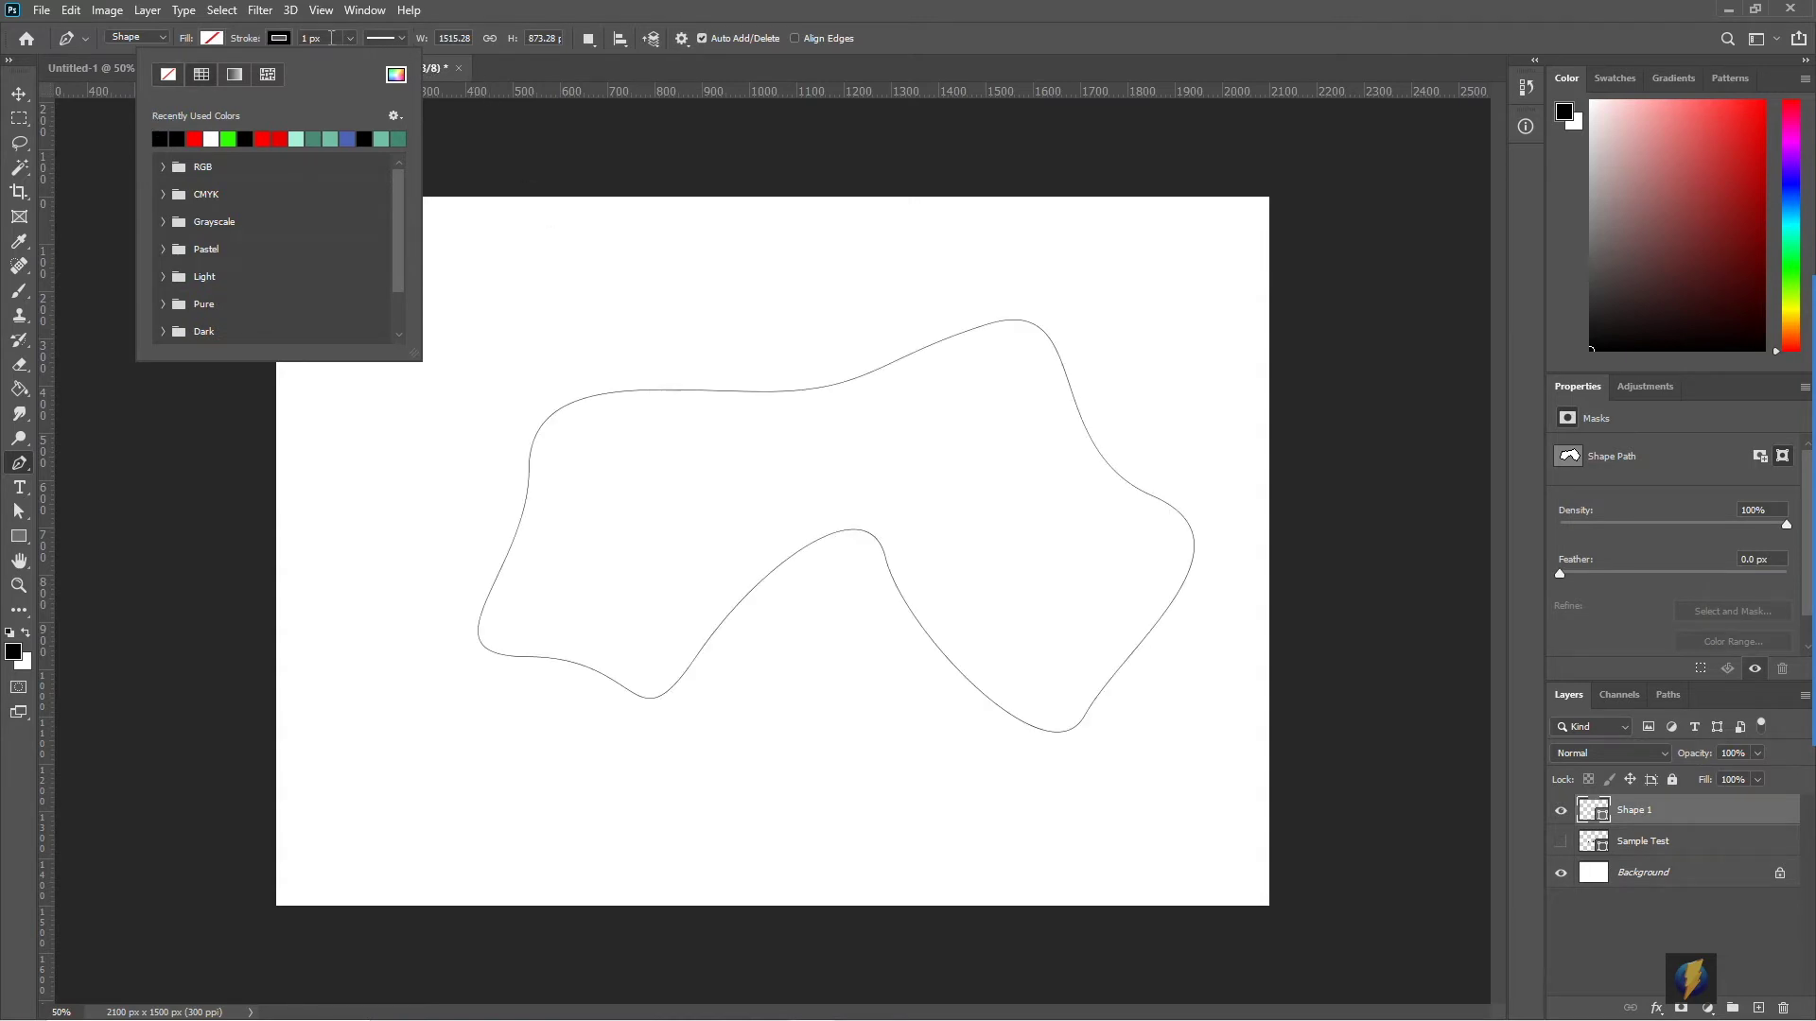
pyautogui.click(333, 38)
pyautogui.click(306, 40)
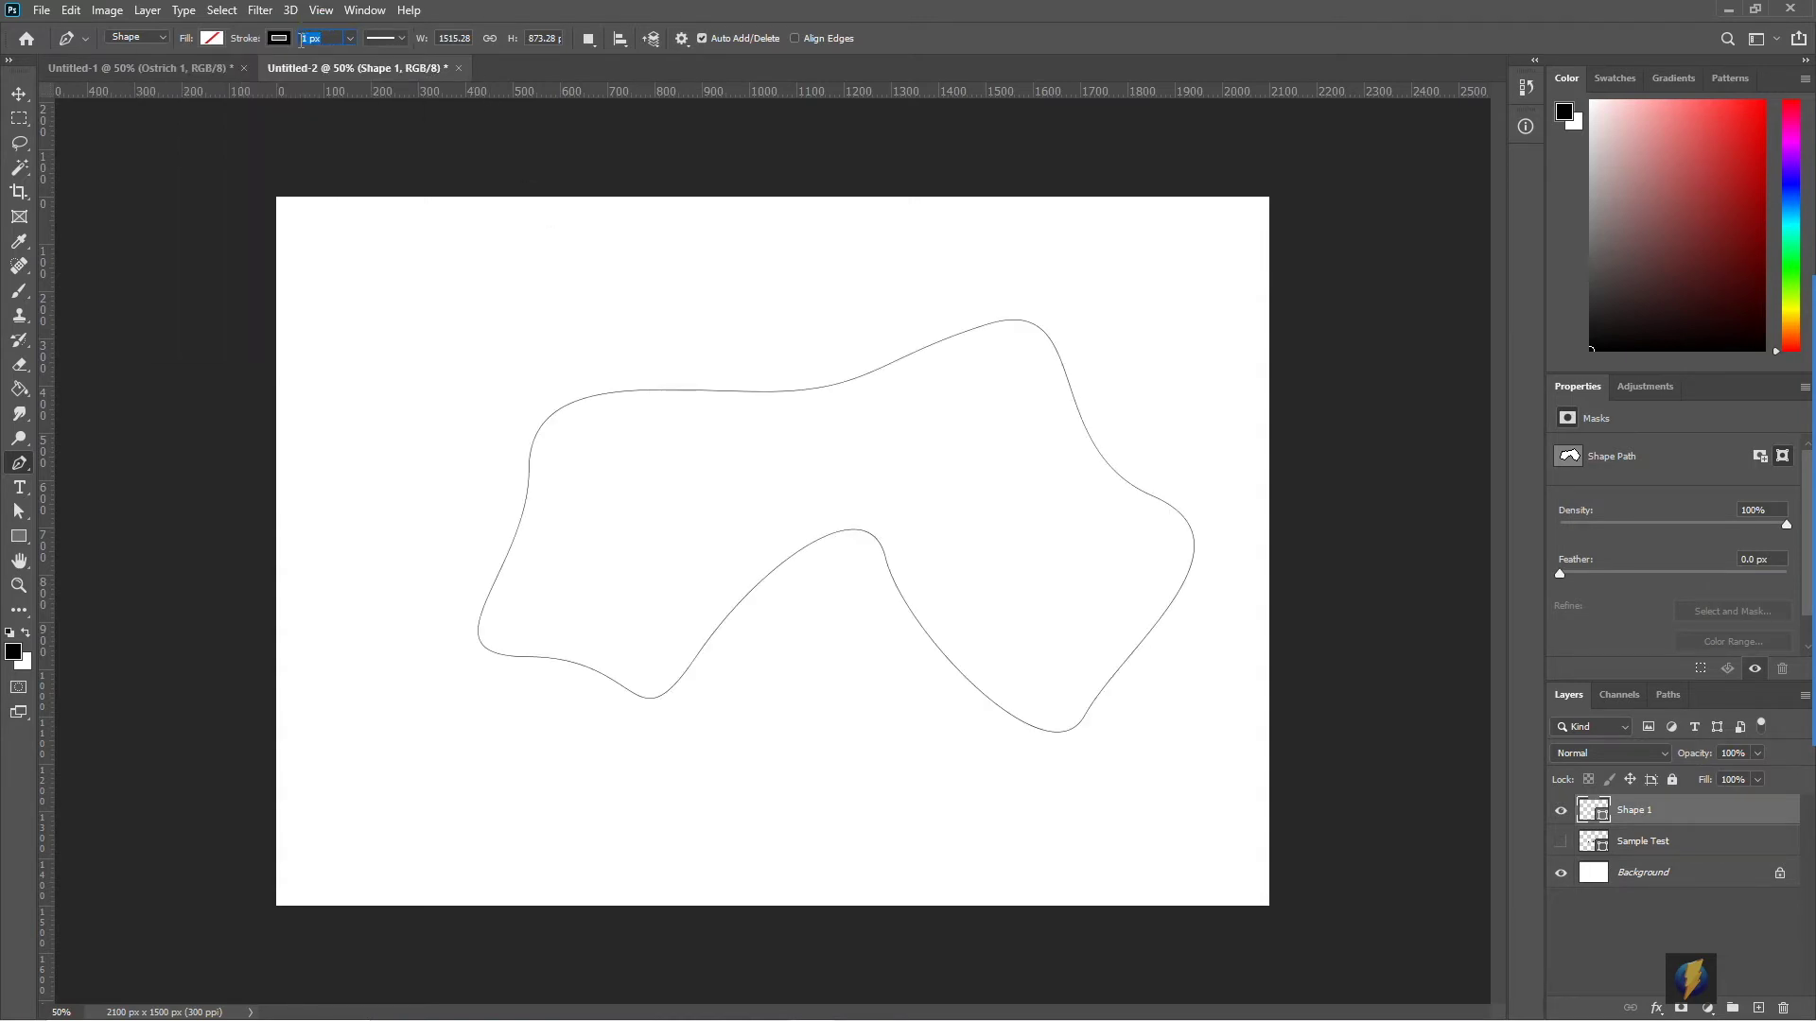
pyautogui.press('Return')
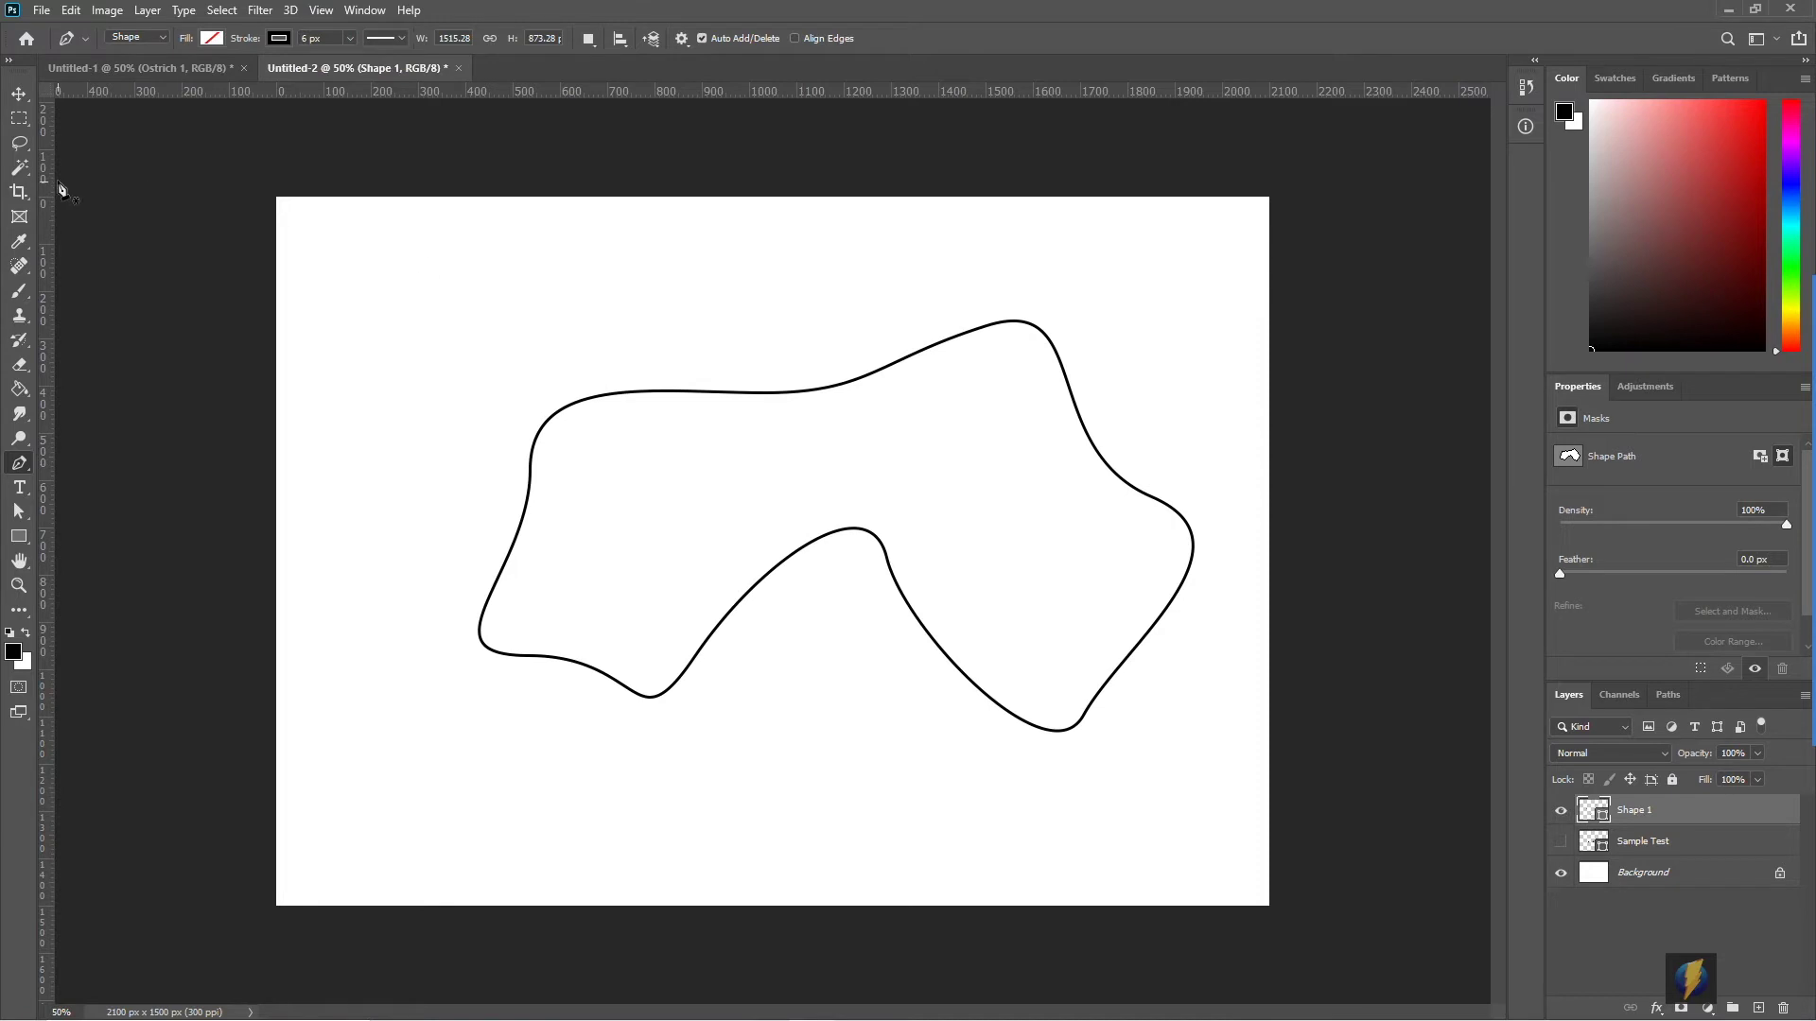
# - Move the outlined shape slightly left and down
pyautogui.click(18, 93)
pyautogui.moveTo(932, 357); pyautogui.dragTo(882, 380)
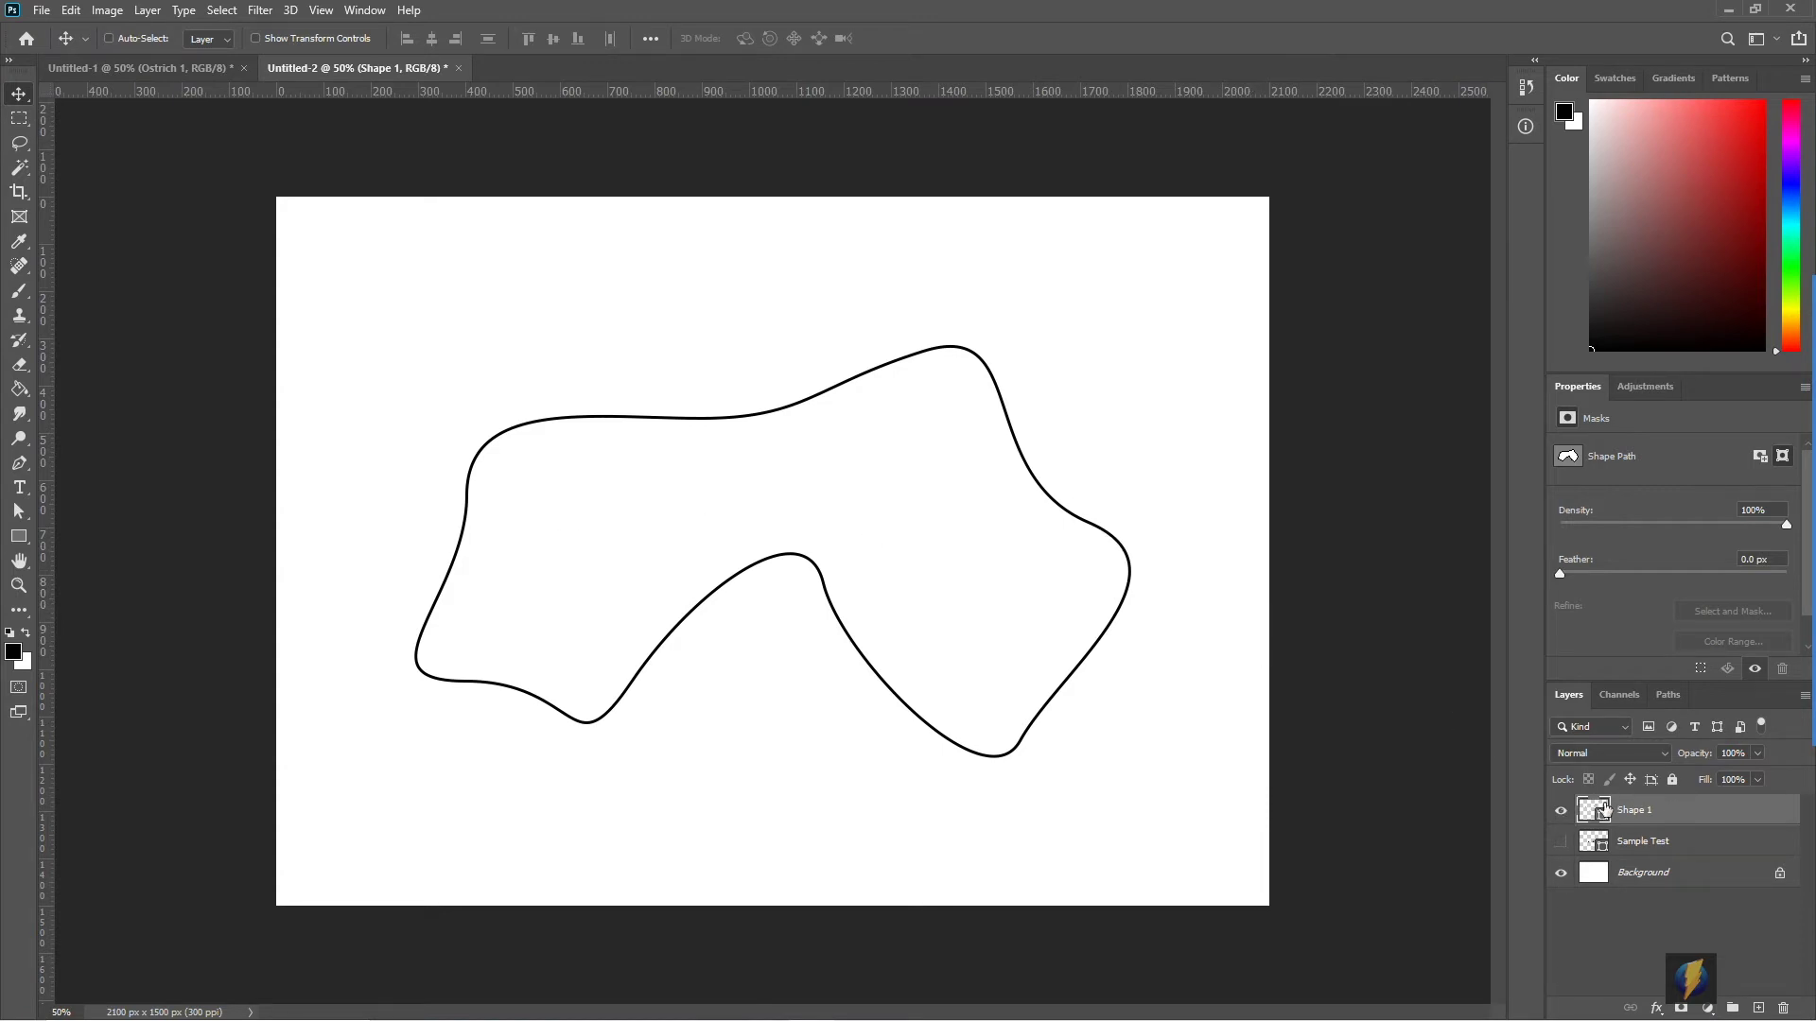
pyautogui.click(42, 11)
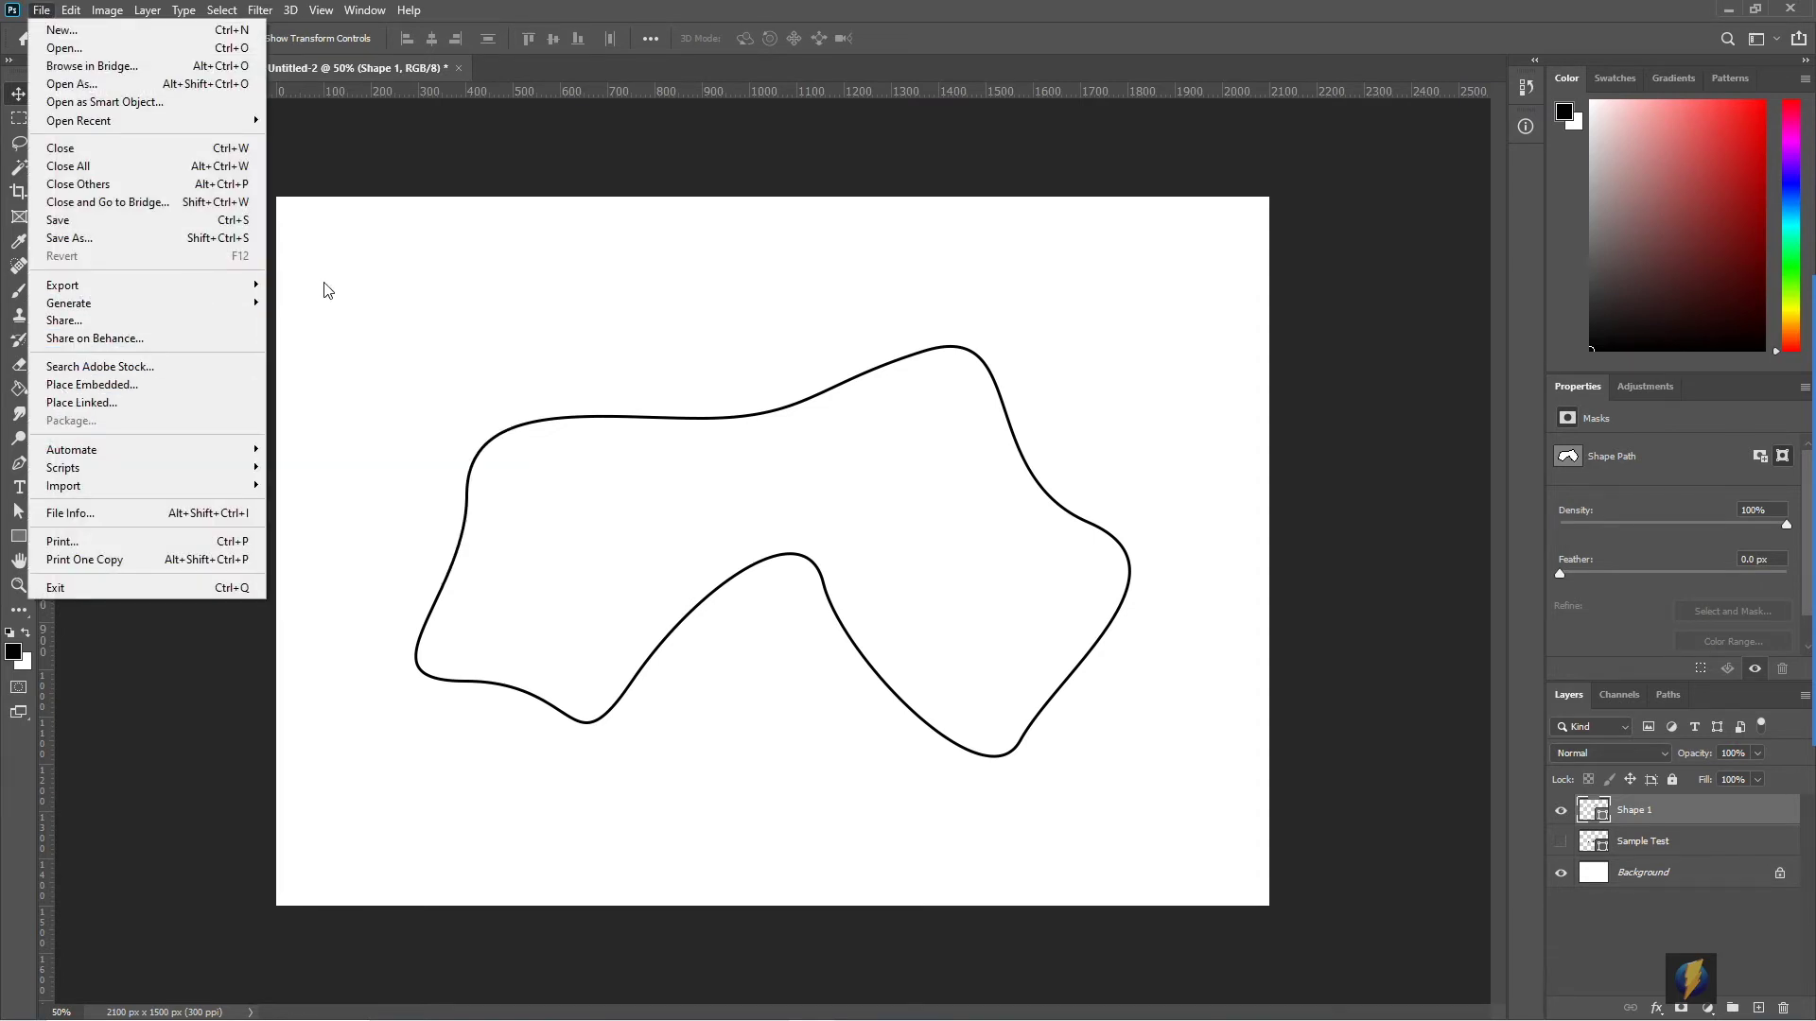
# - Export Shape 1's paths to Illustrator as irregularShape.ai in sourceimages
pyautogui.moveTo(250, 290)
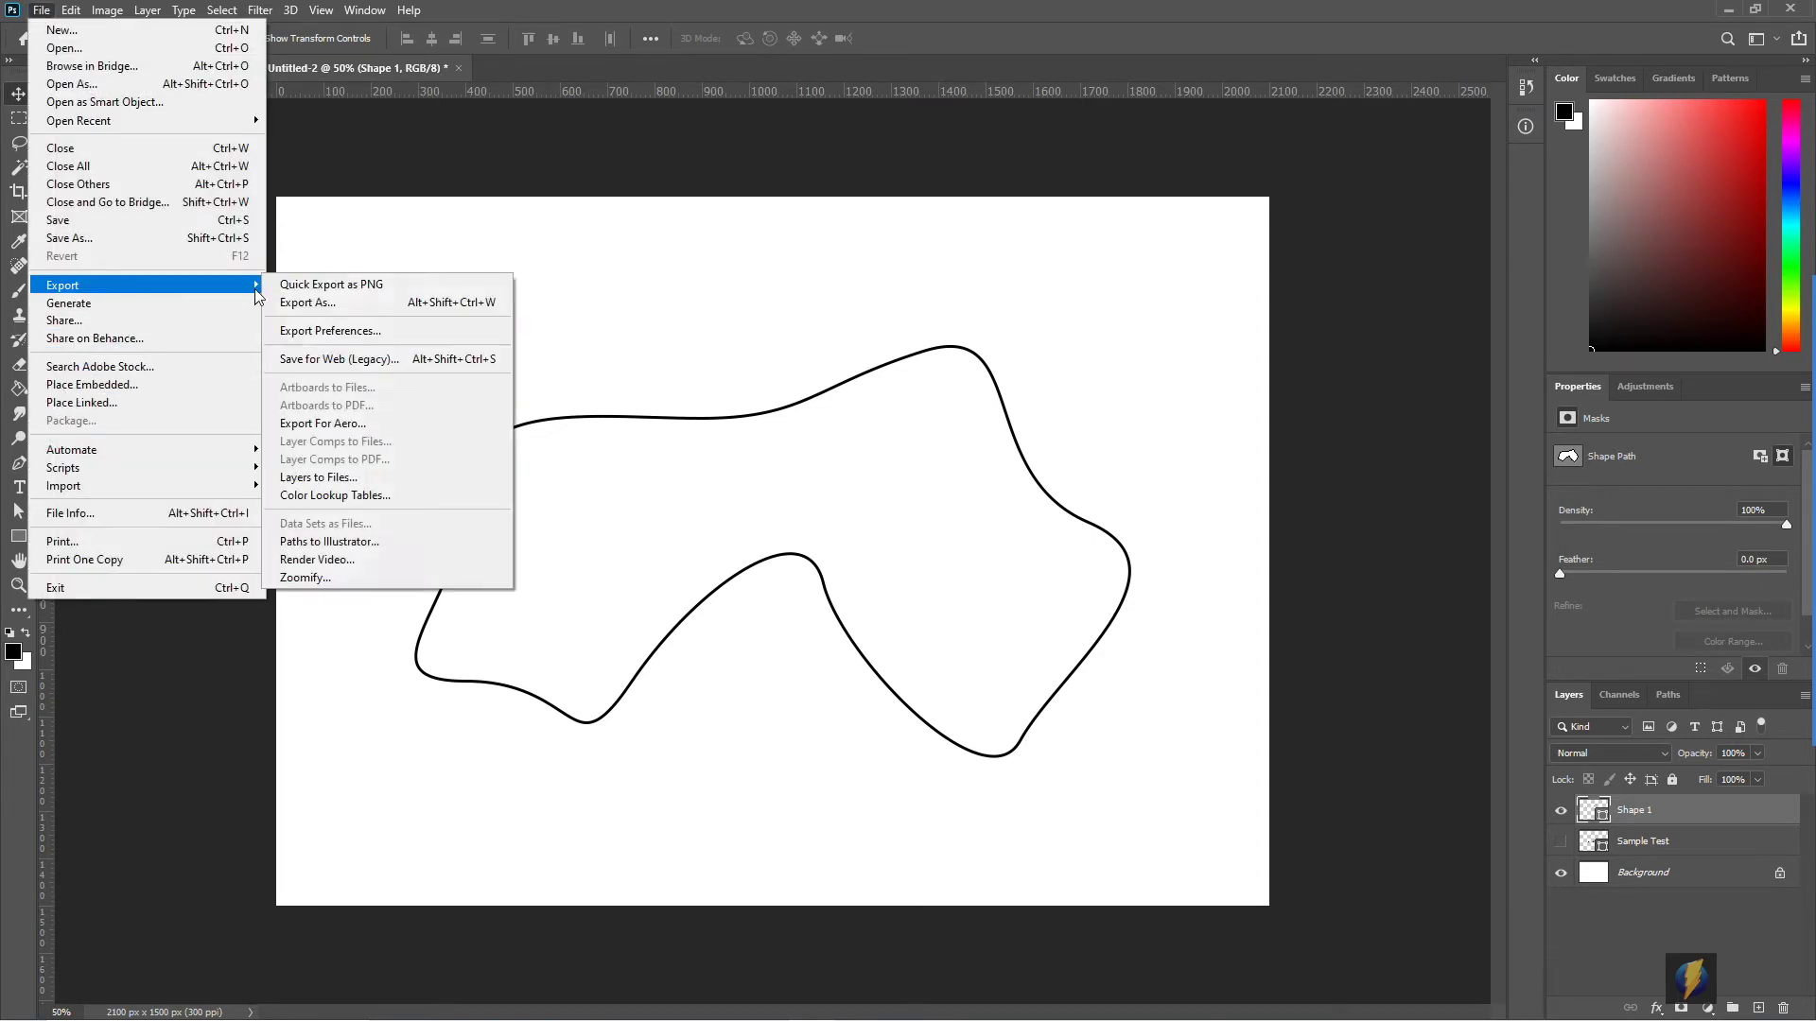
pyautogui.click(331, 543)
pyautogui.click(995, 356)
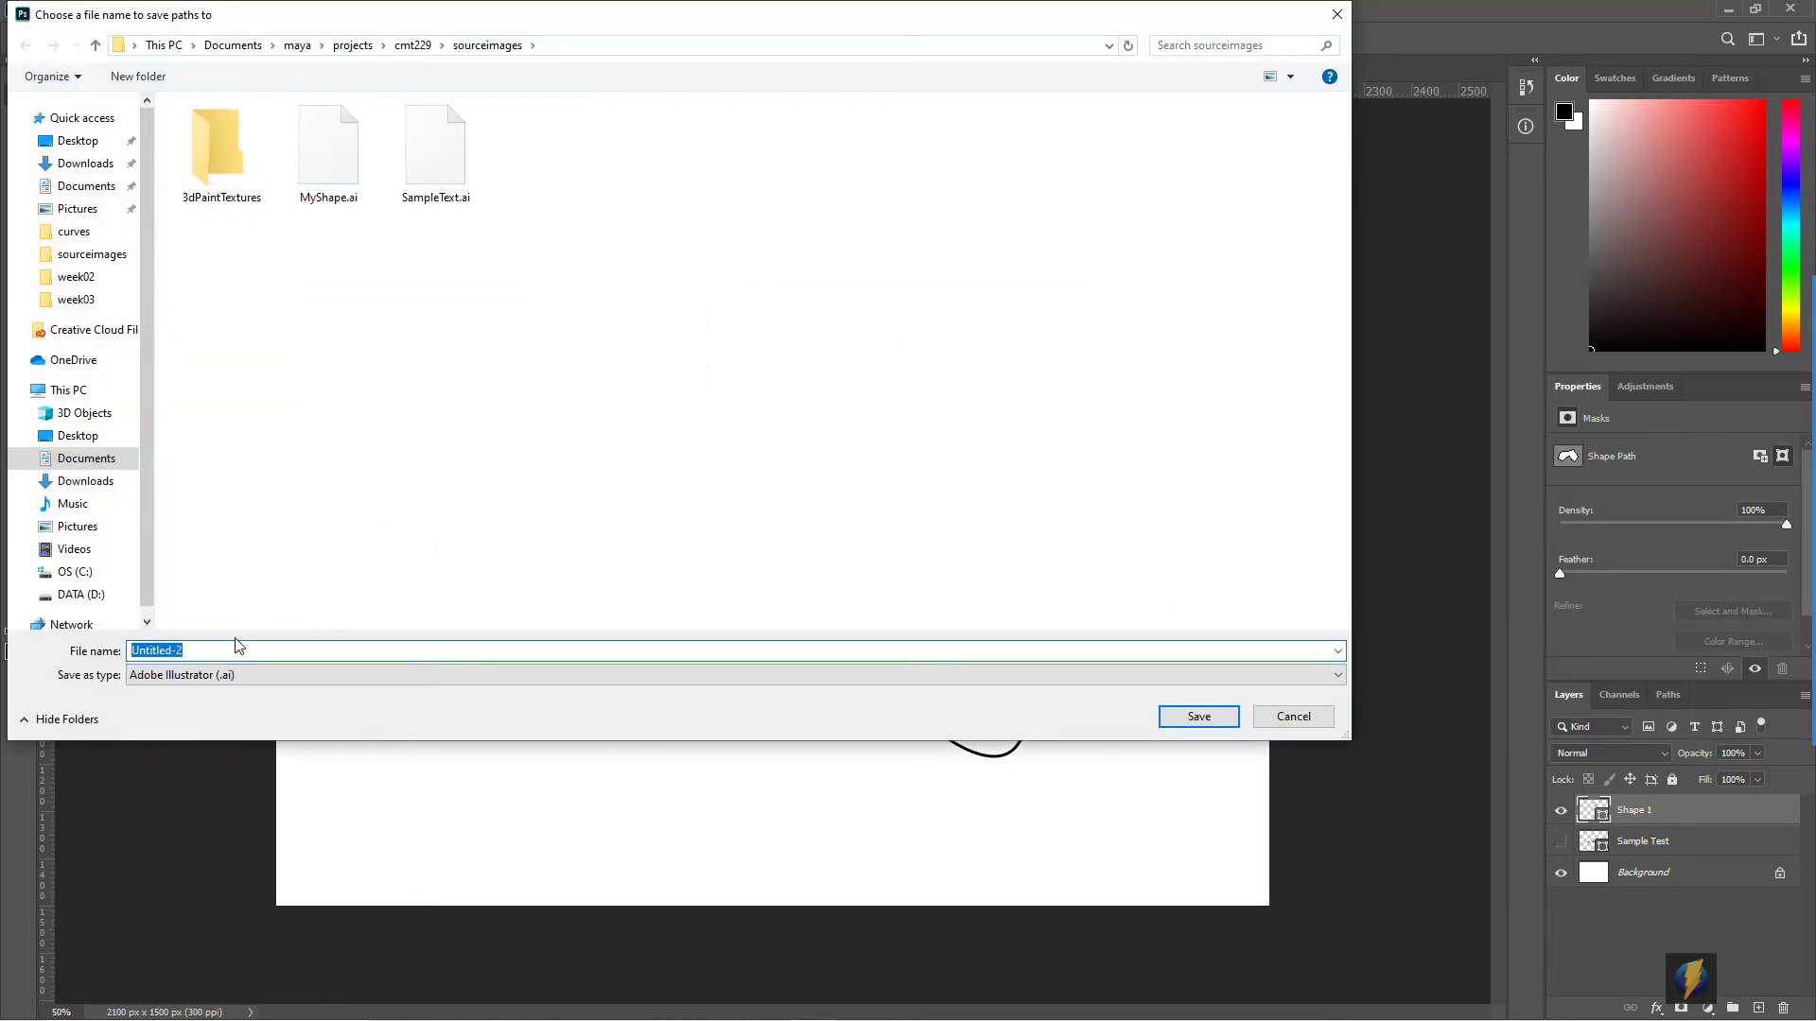
pyautogui.write('larShape')
pyautogui.press('Return')
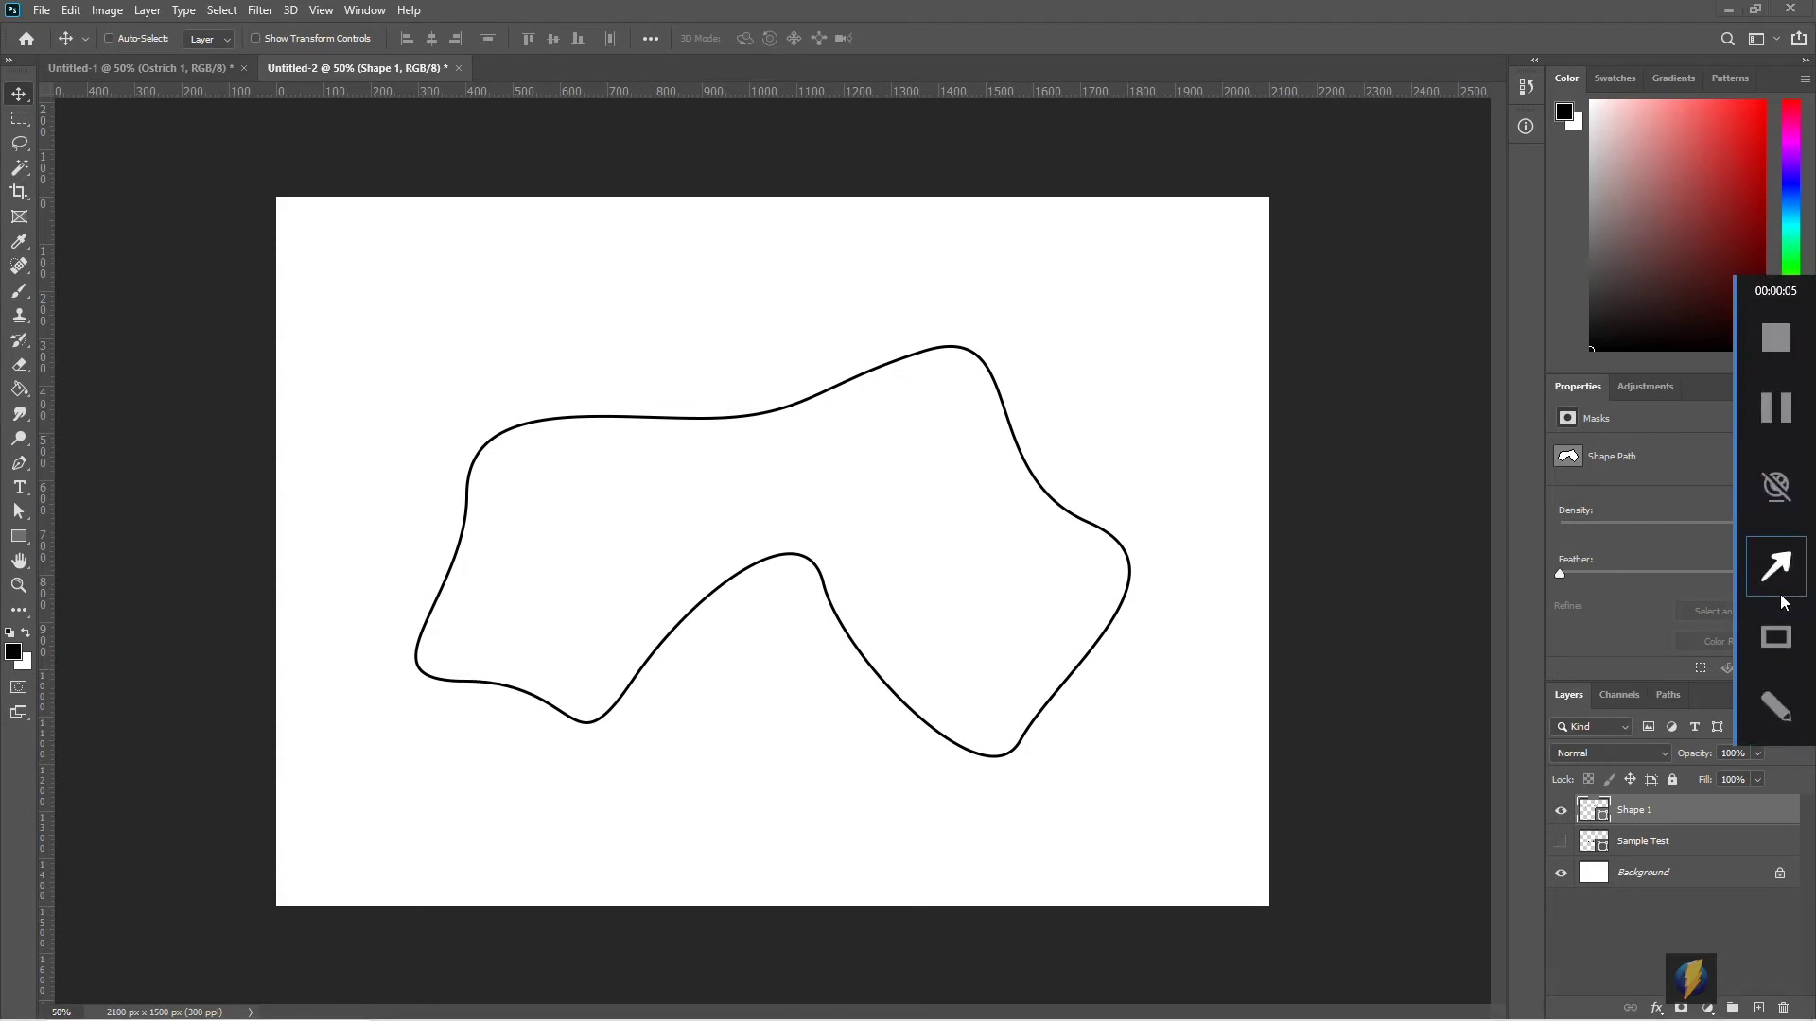
# - Nudge the freeform outline on the canvas
pyautogui.click(1054, 457)
pyautogui.moveTo(1054, 457); pyautogui.dragTo(29, 535)
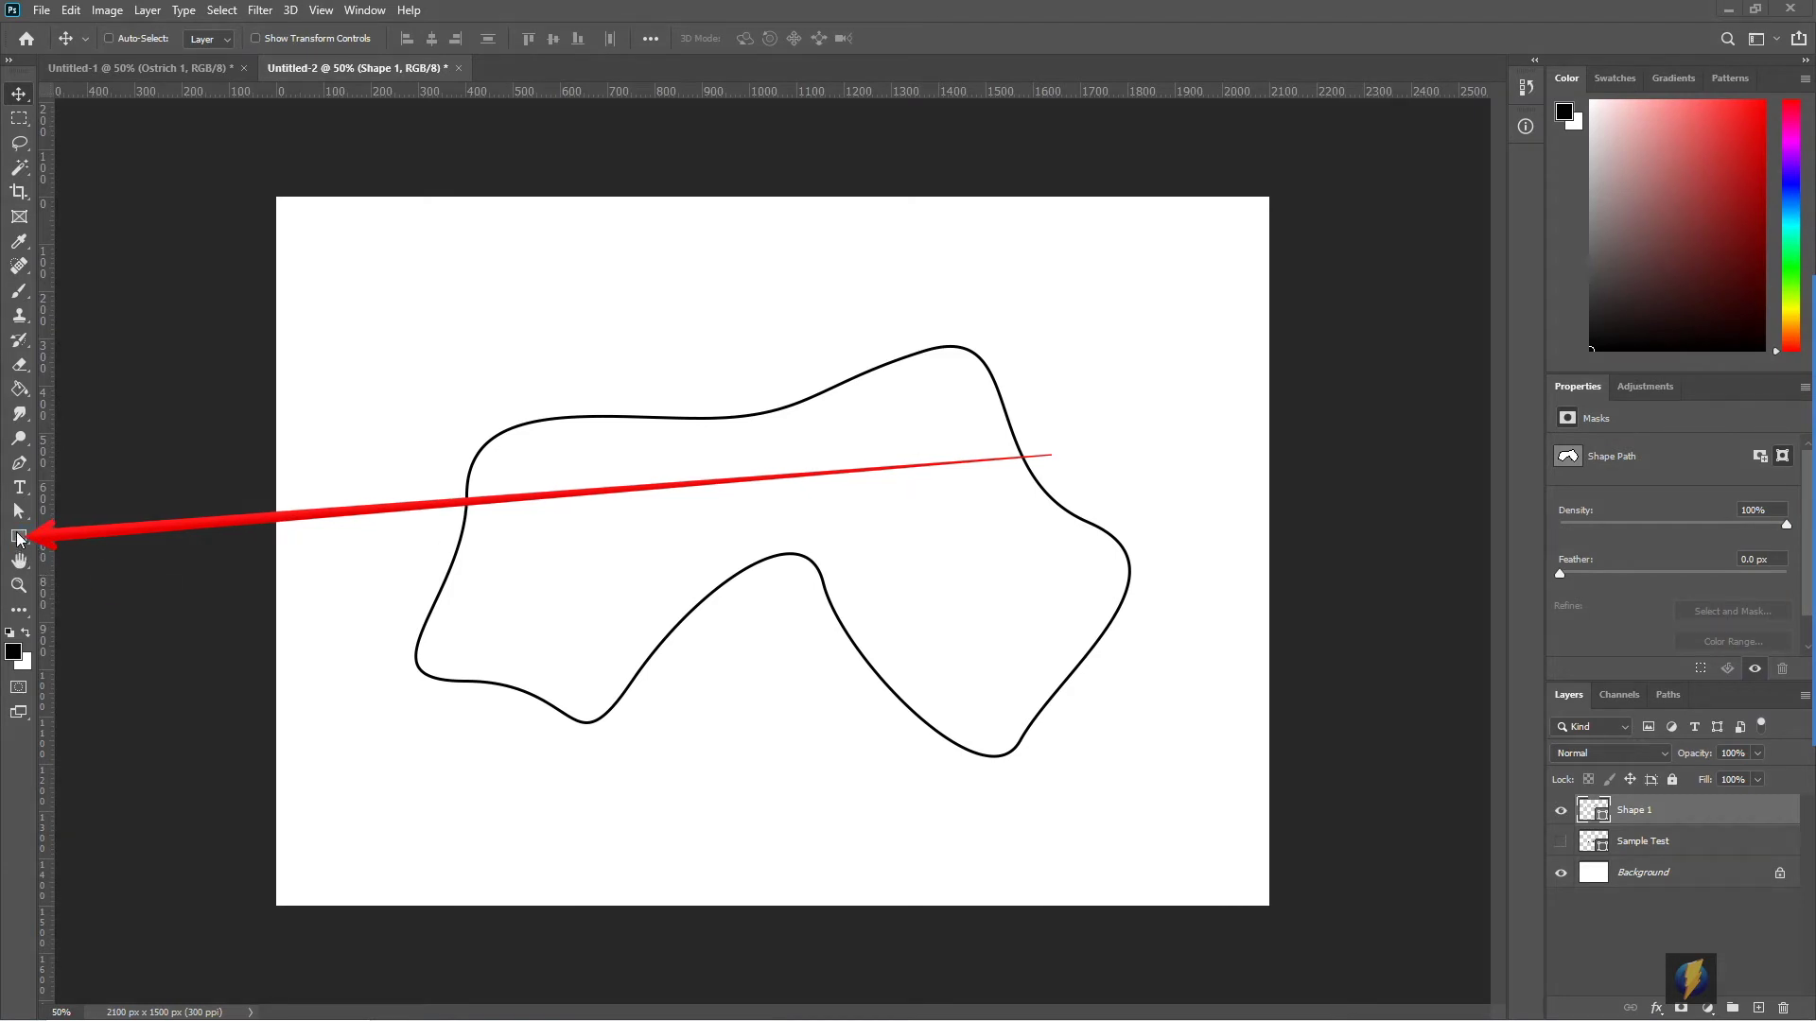
pyautogui.moveTo(435, 293)
pyautogui.mouseDown()
pyautogui.moveTo(527, 356)
pyautogui.moveTo(386, 301)
pyautogui.moveTo(505, 393)
pyautogui.mouseUp()
# - Draw an outlined ellipse, then hide the ellipse, rectangle and freeform layers
pyautogui.click(19, 536)
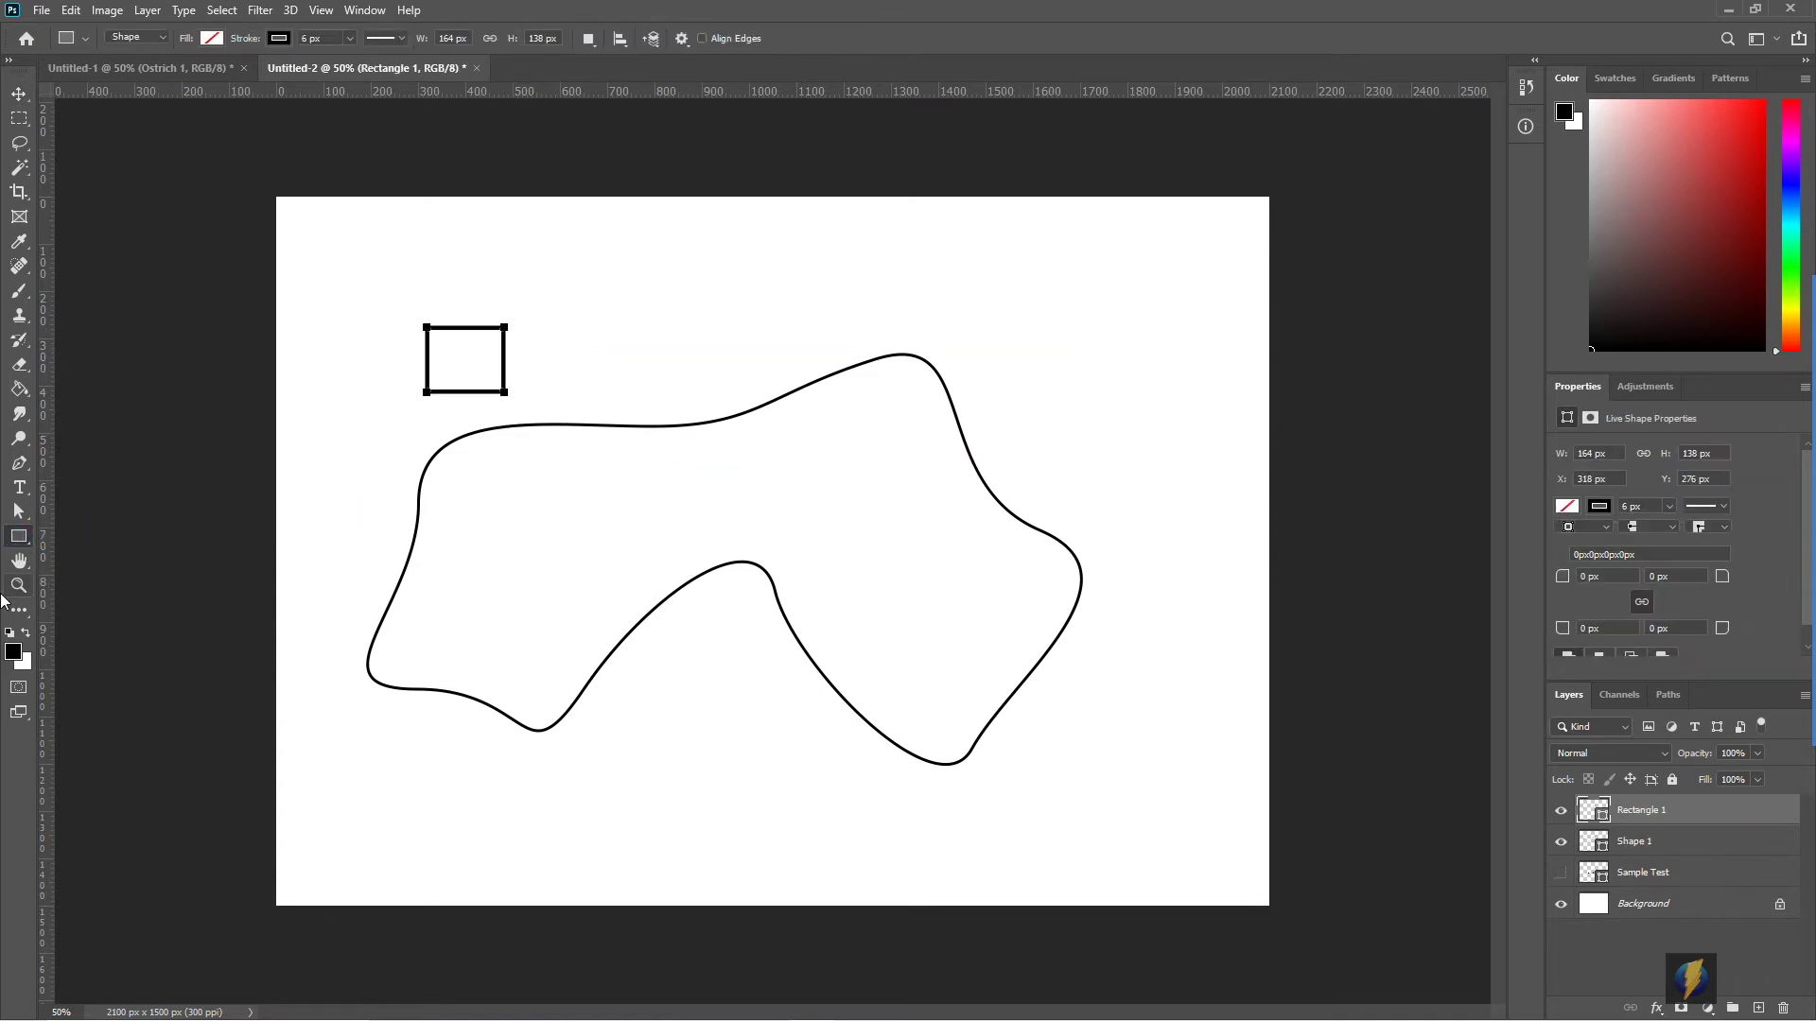
pyautogui.rightClick(19, 542)
pyautogui.click(75, 570)
pyautogui.moveTo(665, 304); pyautogui.dragTo(747, 418)
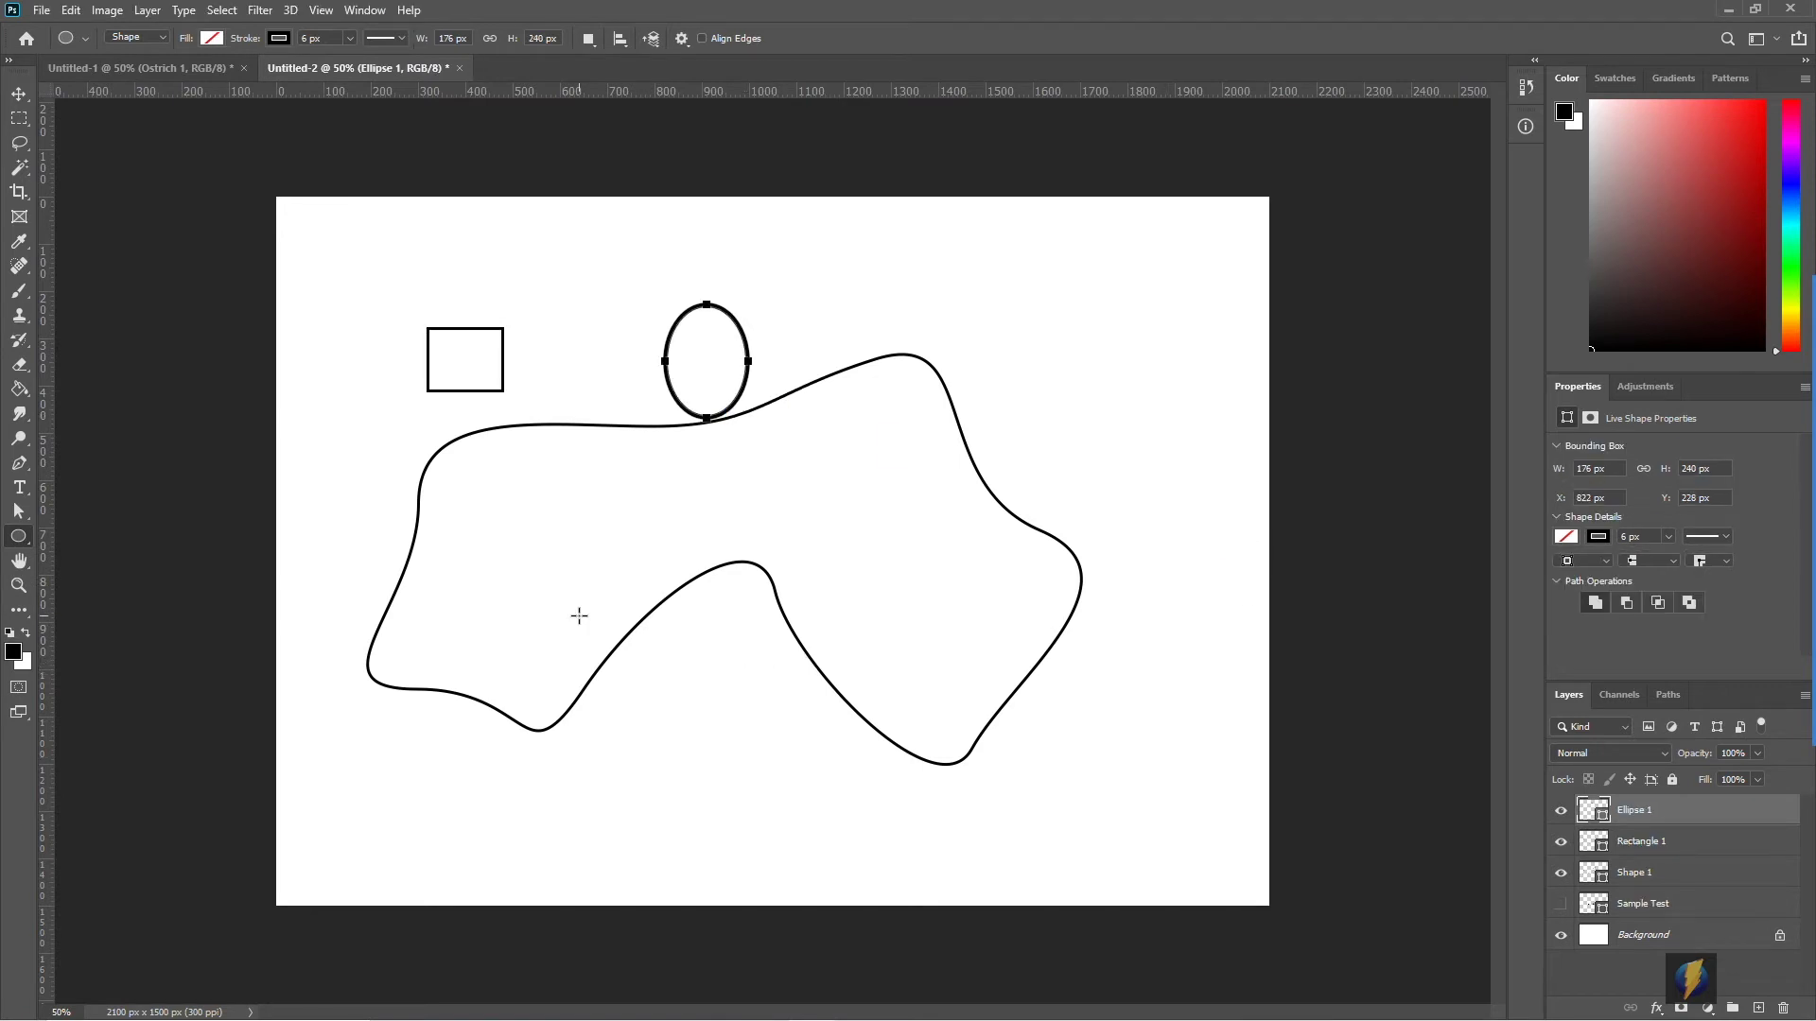
pyautogui.moveTo(1562, 812); pyautogui.dragTo(1559, 874)
pyautogui.moveTo(19, 547); pyautogui.dragTo(115, 626)
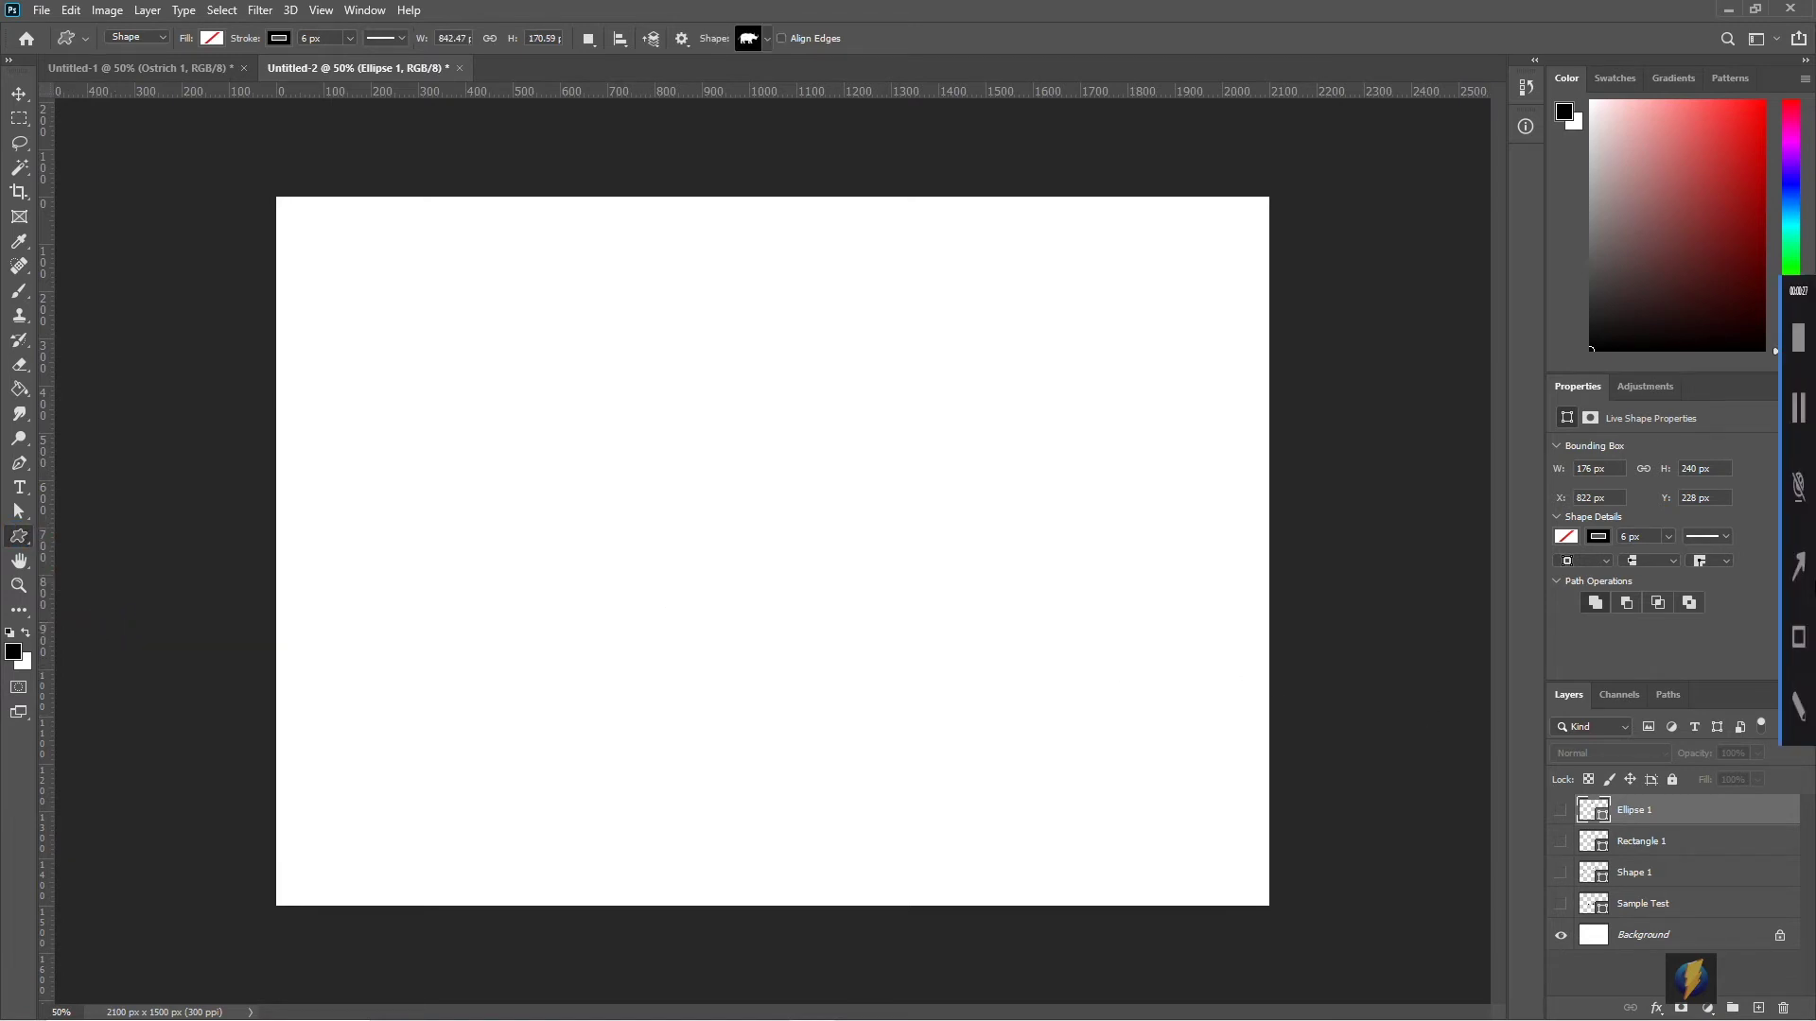
# - Choose the rhino shape from the Wild Animals custom shape group
pyautogui.click(1775, 567)
pyautogui.moveTo(776, 435)
pyautogui.mouseDown()
pyautogui.moveTo(741, 202)
pyautogui.moveTo(753, 72)
pyautogui.mouseUp()
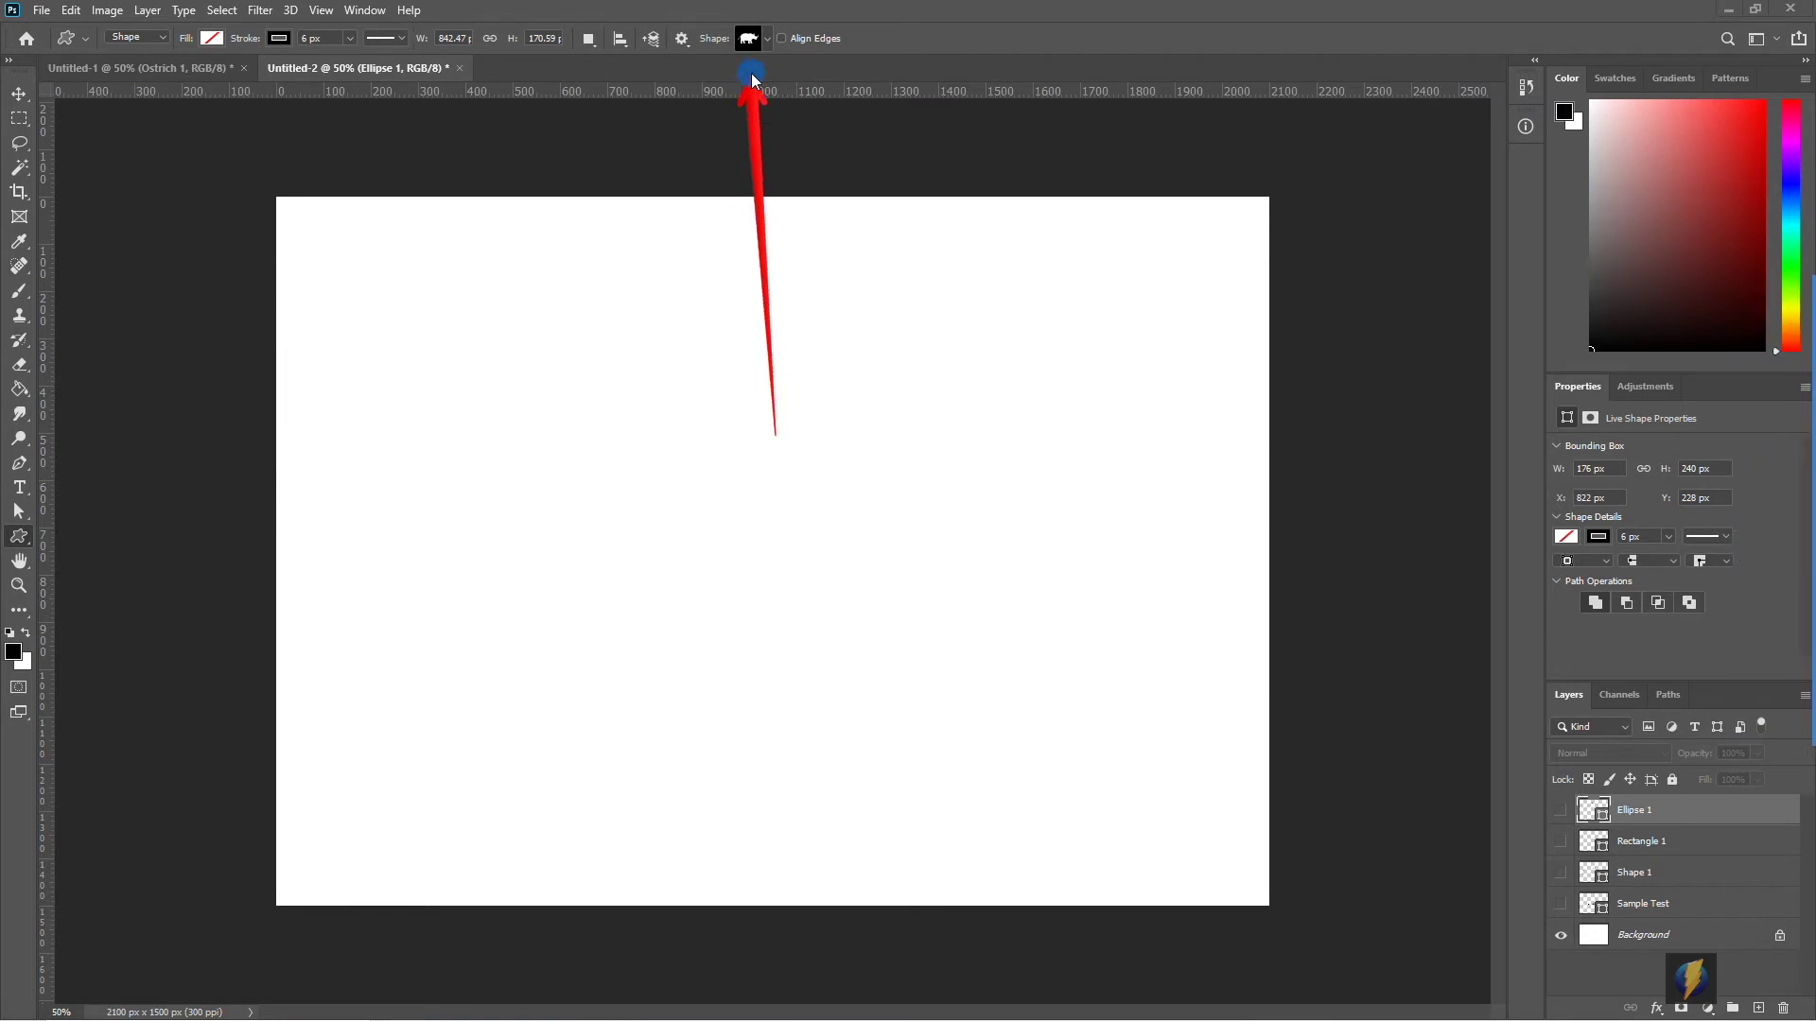
pyautogui.click(767, 40)
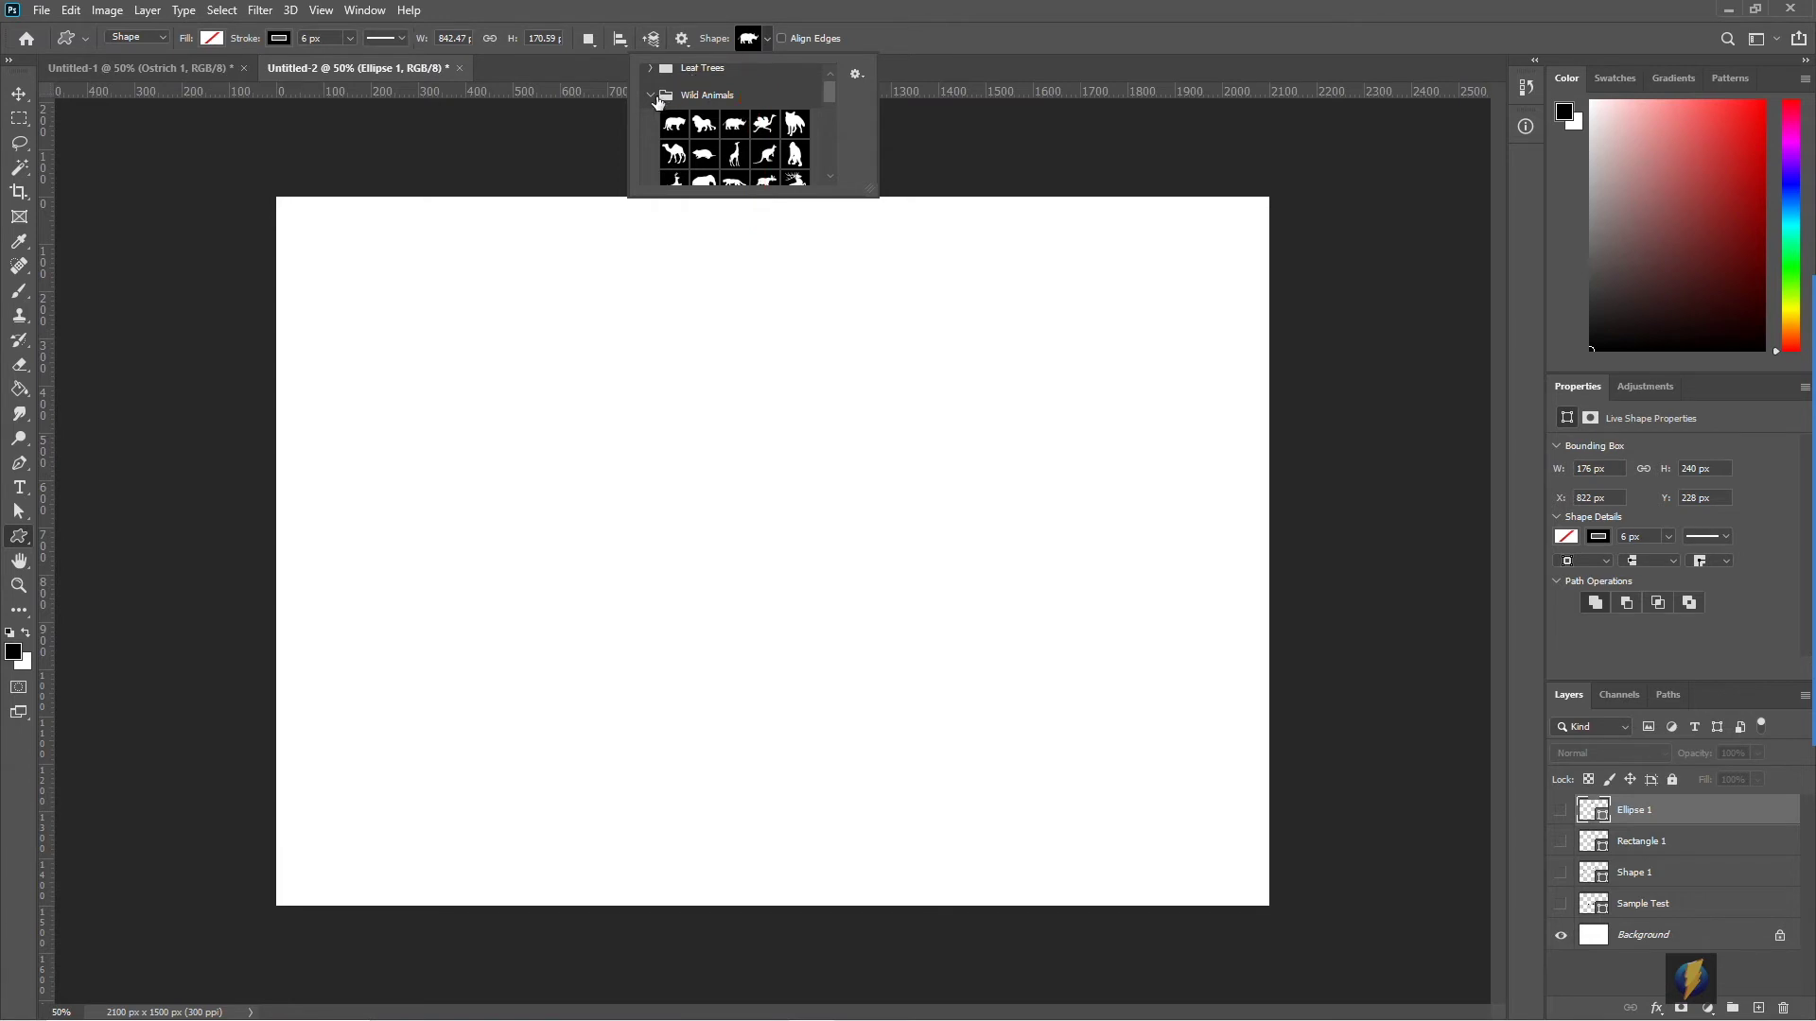
pyautogui.click(650, 94)
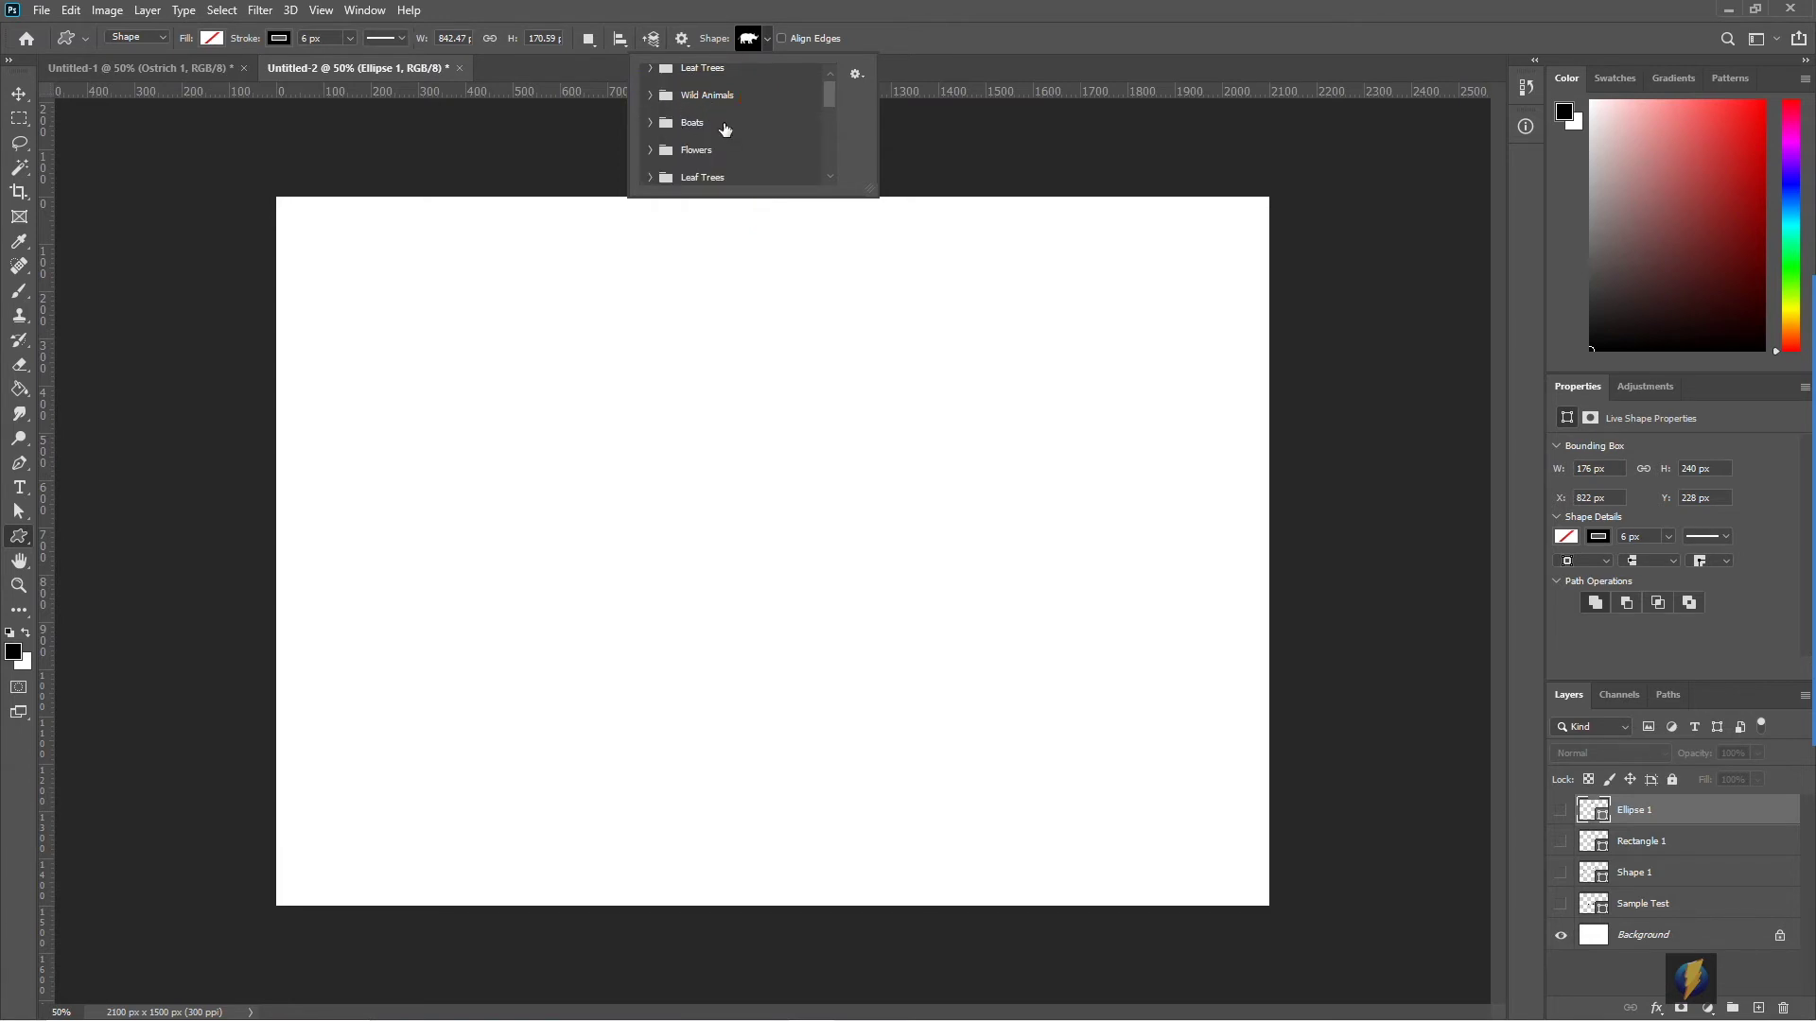
pyautogui.click(652, 96)
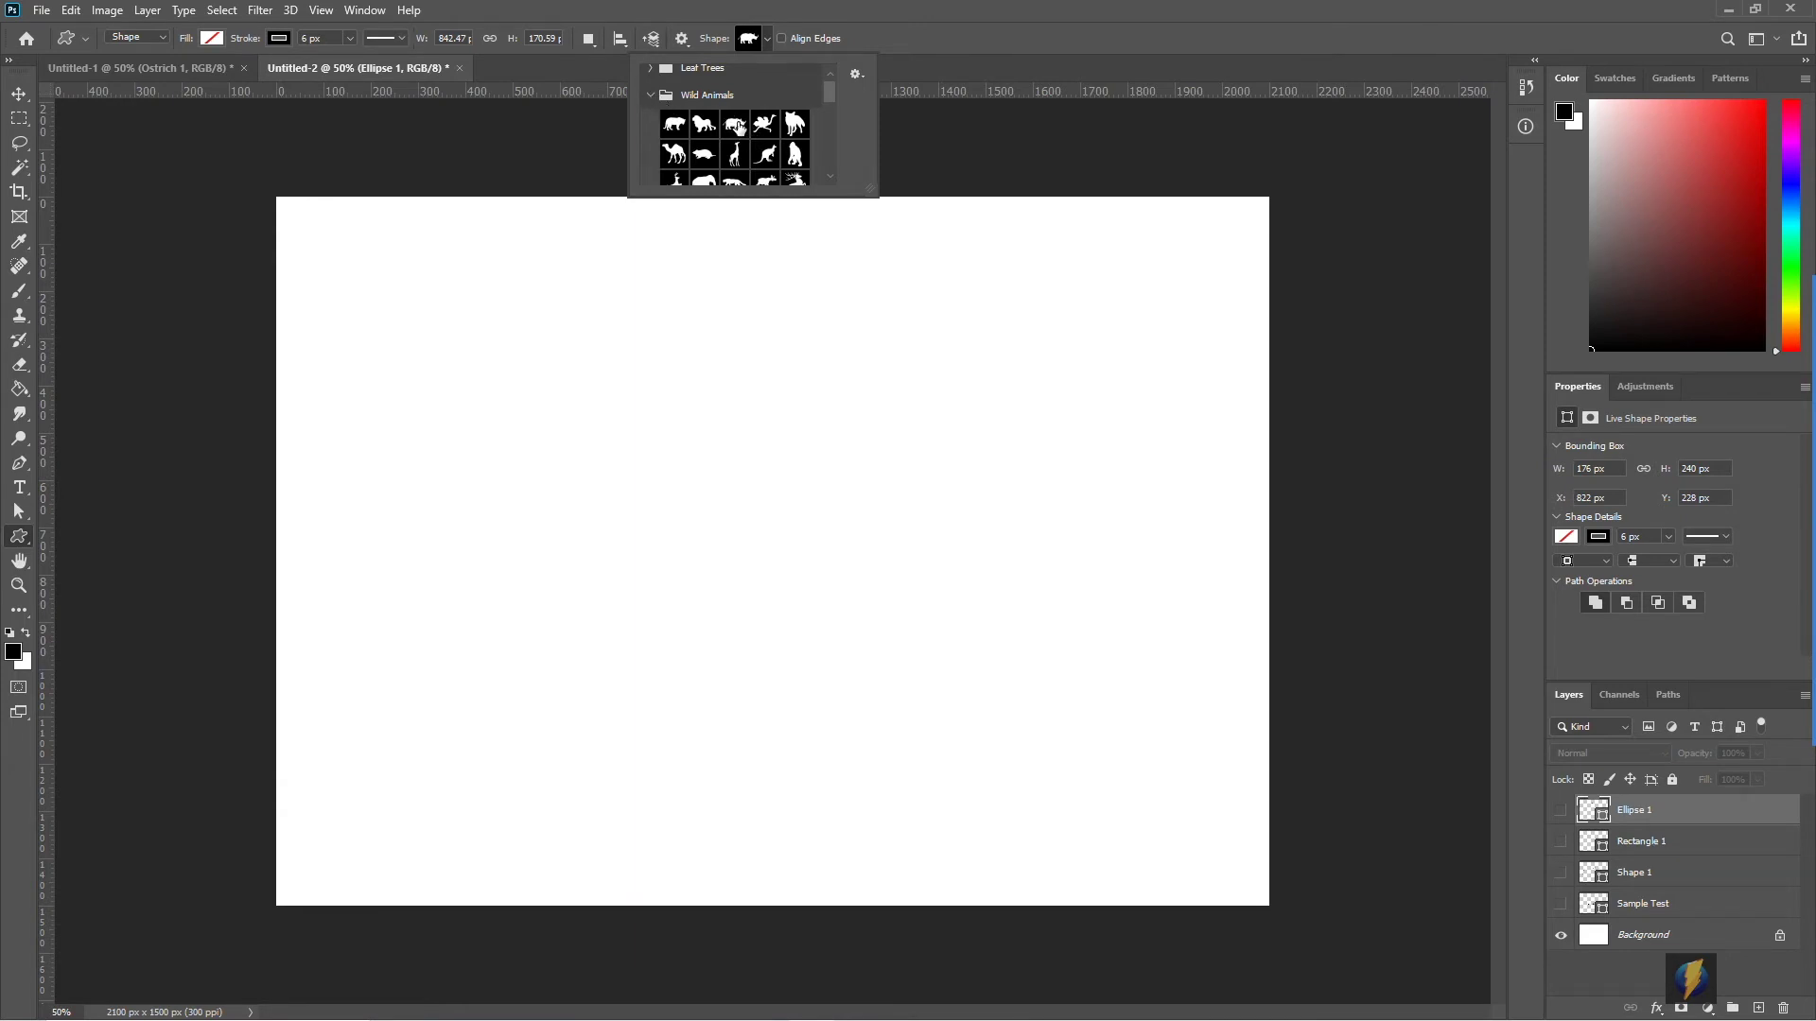
pyautogui.click(737, 125)
# - Draw the rhino outline across the canvas and shift it left and down
pyautogui.moveTo(571, 385); pyautogui.dragTo(1161, 791)
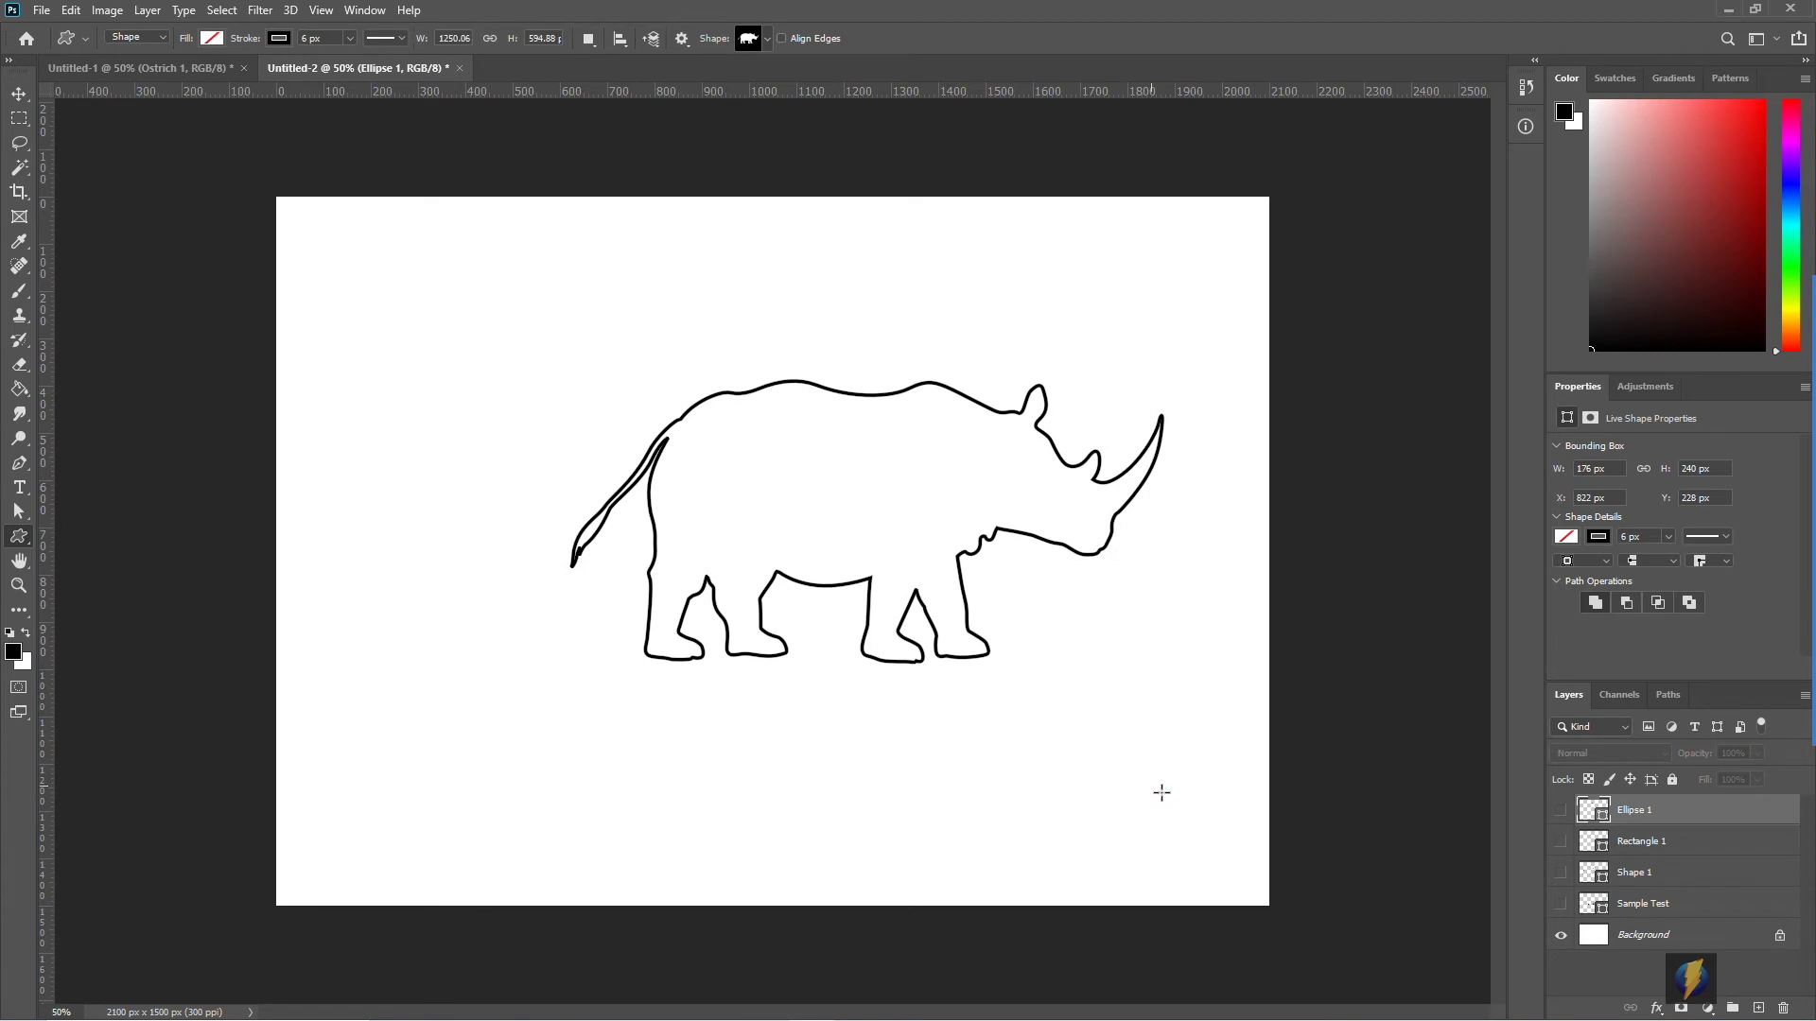
pyautogui.click(19, 93)
pyautogui.moveTo(847, 479); pyautogui.dragTo(770, 508)
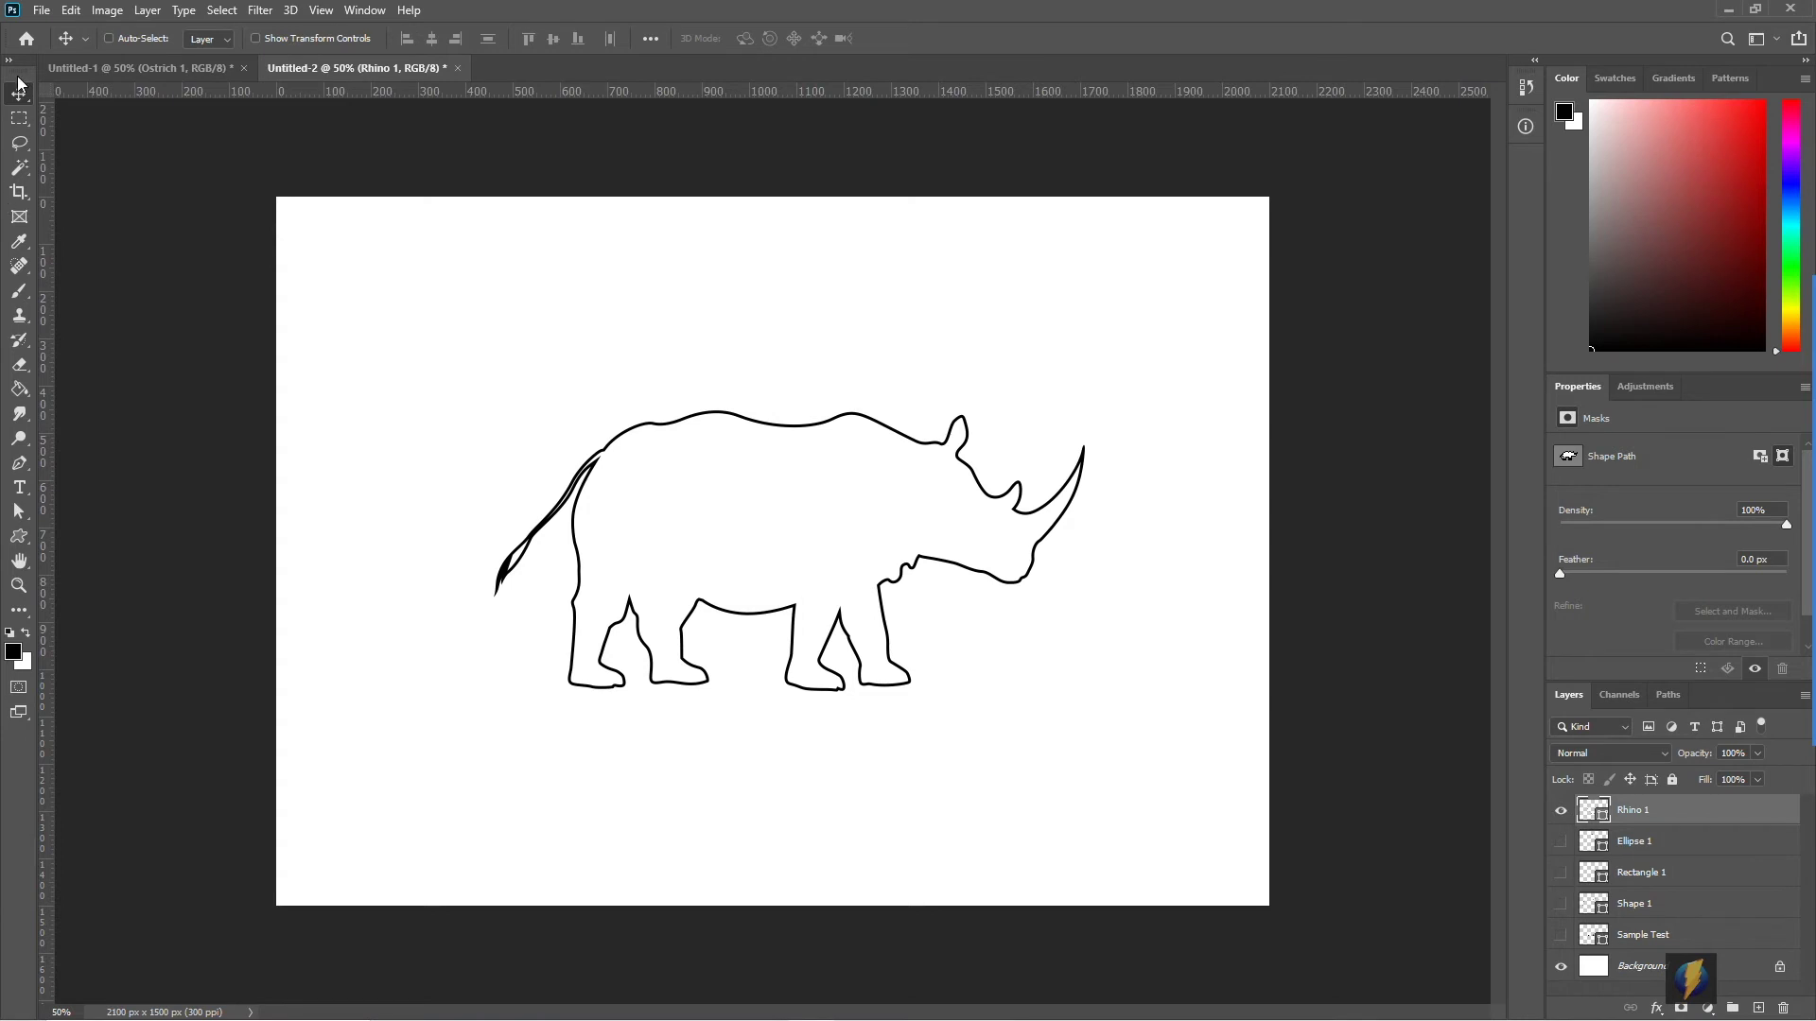
# - Export the rhino shape's path to Illustrator as RhinoShape.ai in sourceimages
pyautogui.click(40, 10)
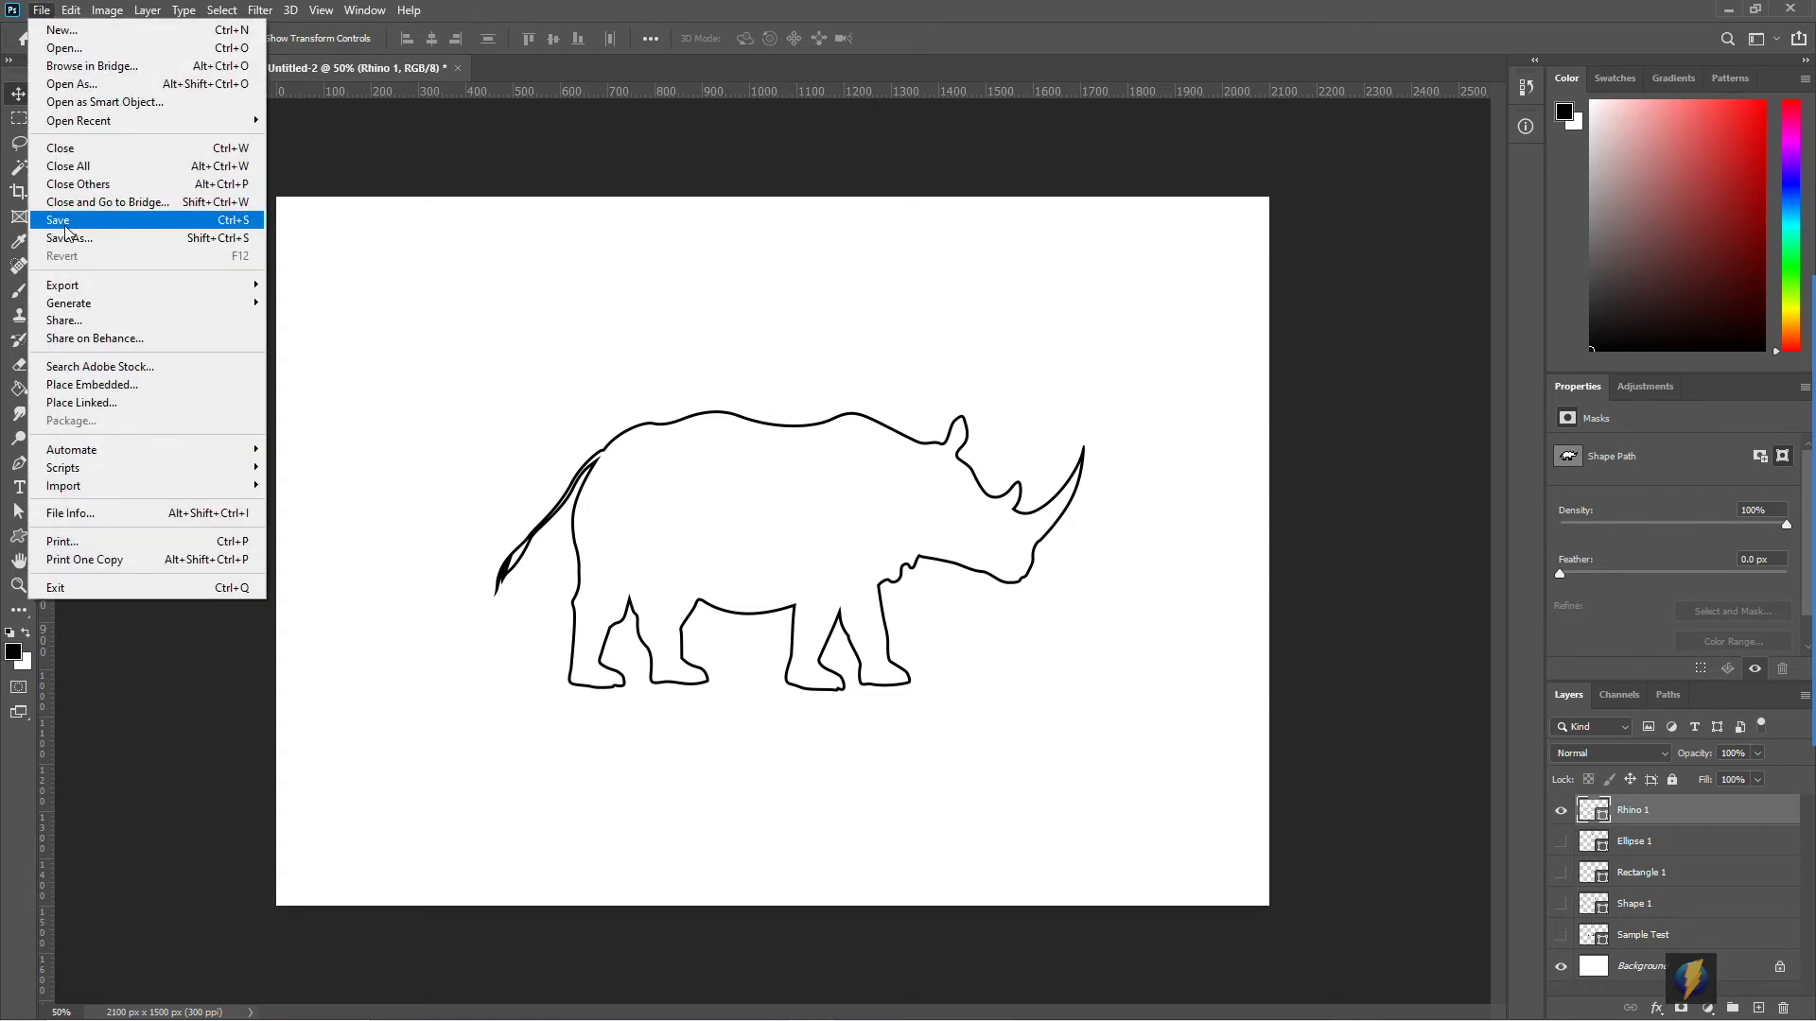
pyautogui.moveTo(147, 285)
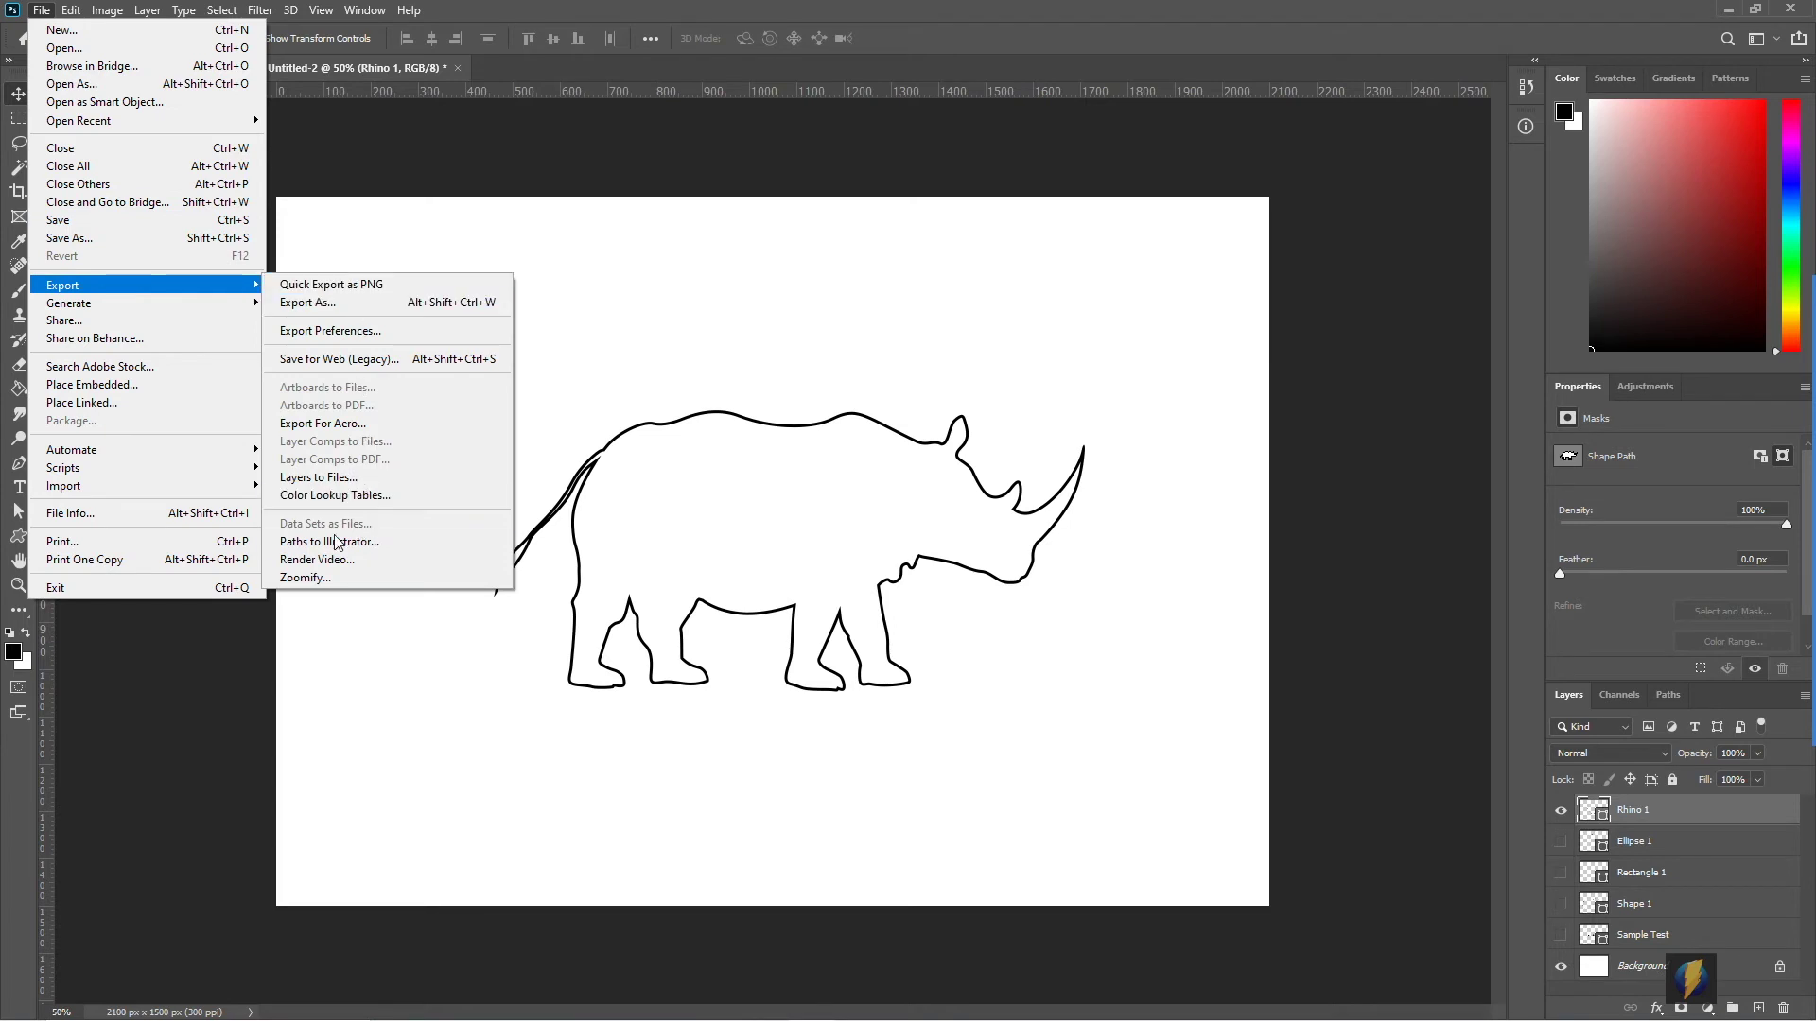
pyautogui.click(369, 543)
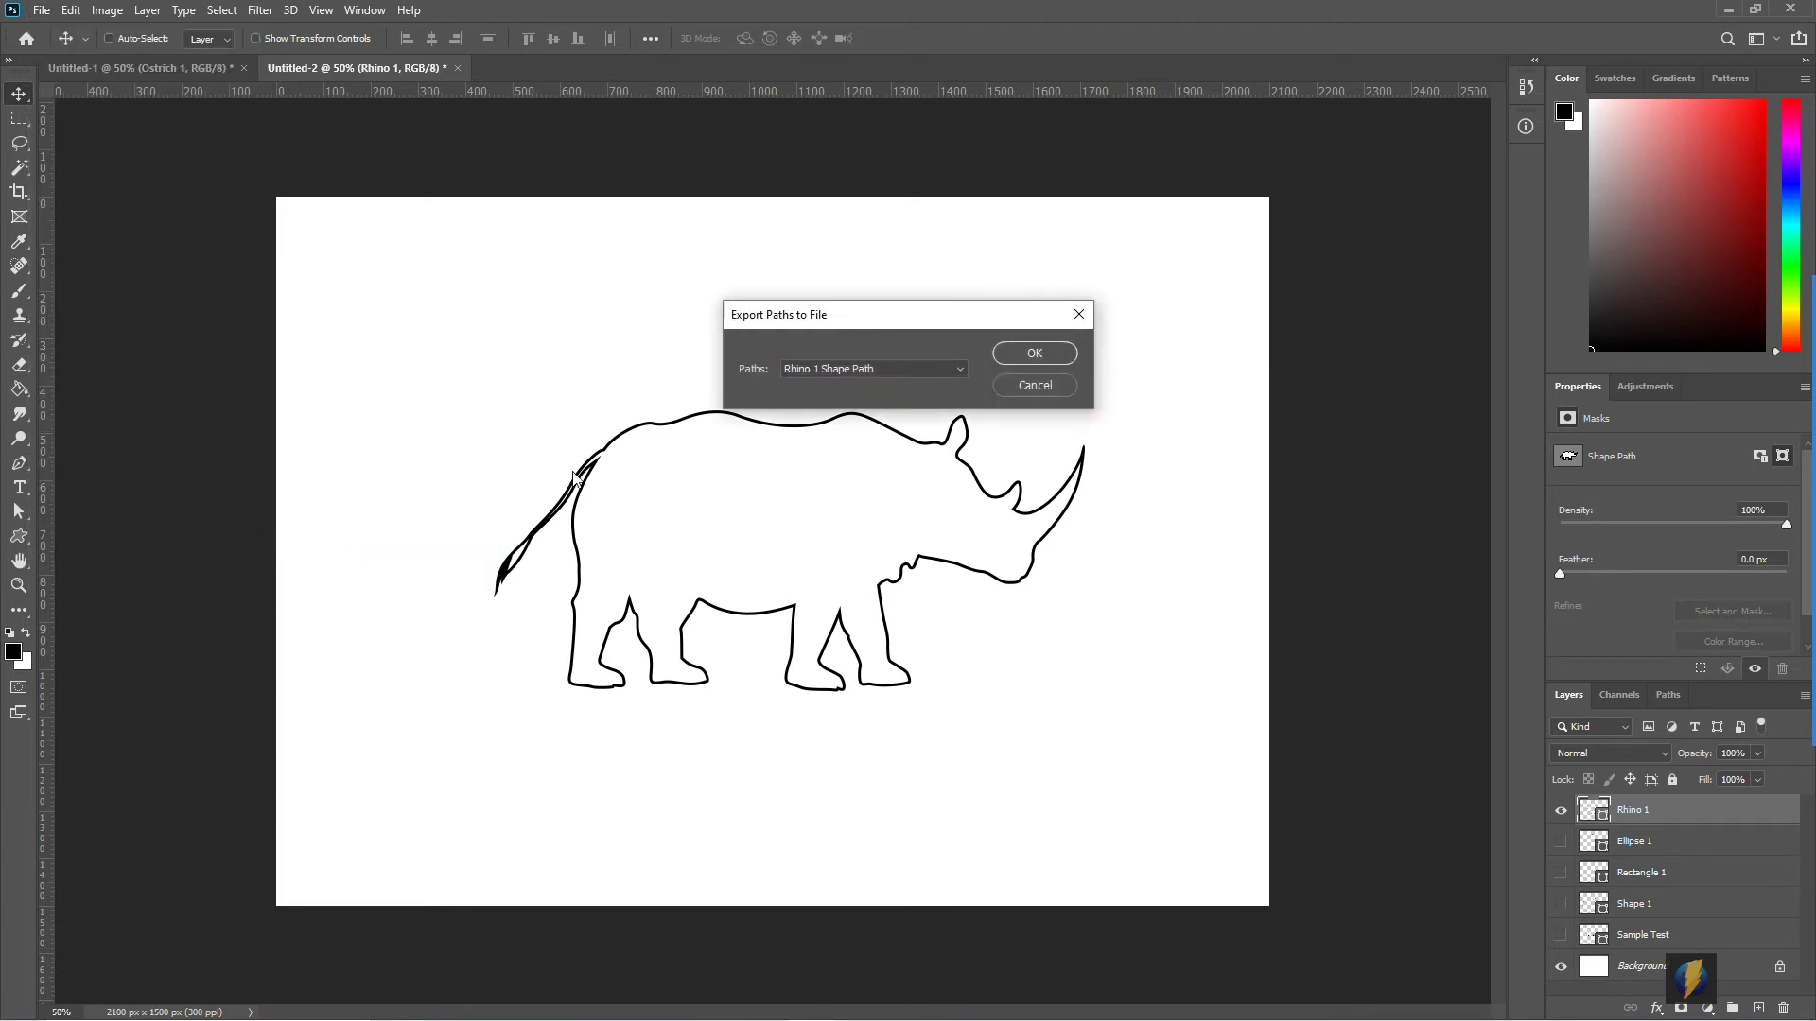
pyautogui.click(1032, 352)
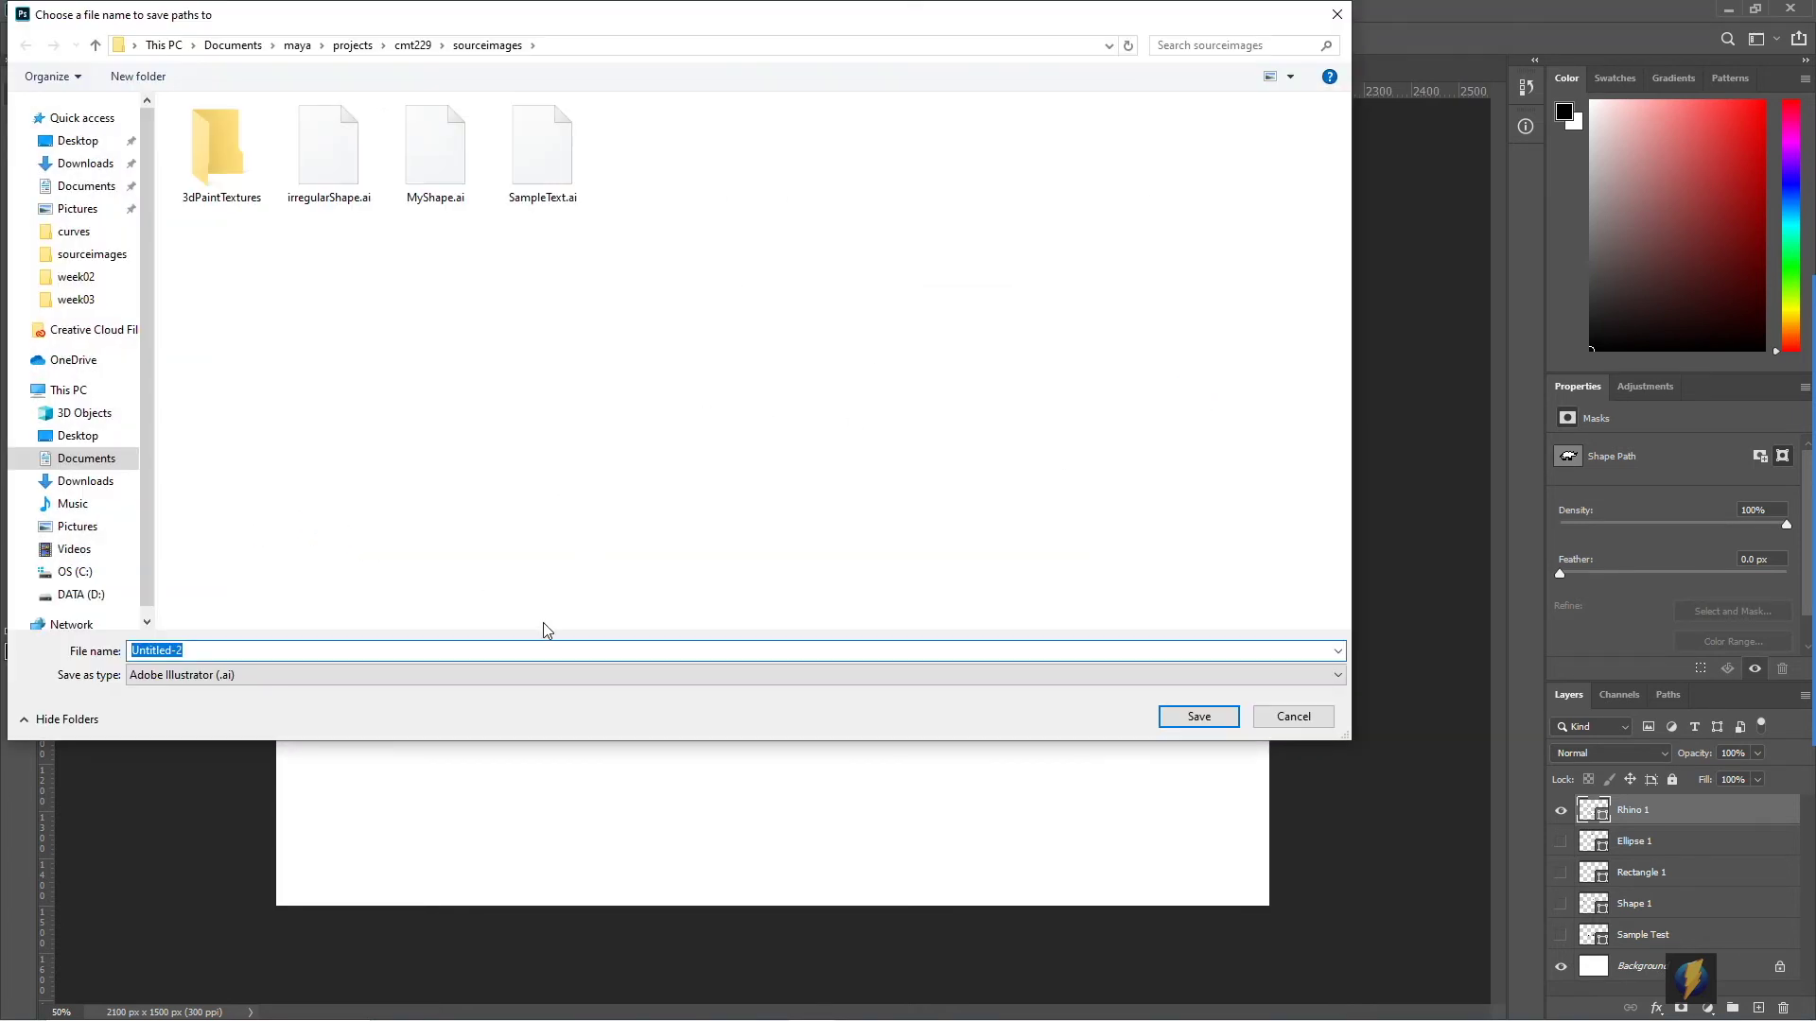
pyautogui.write('RhinoShape')
pyautogui.press('Return')
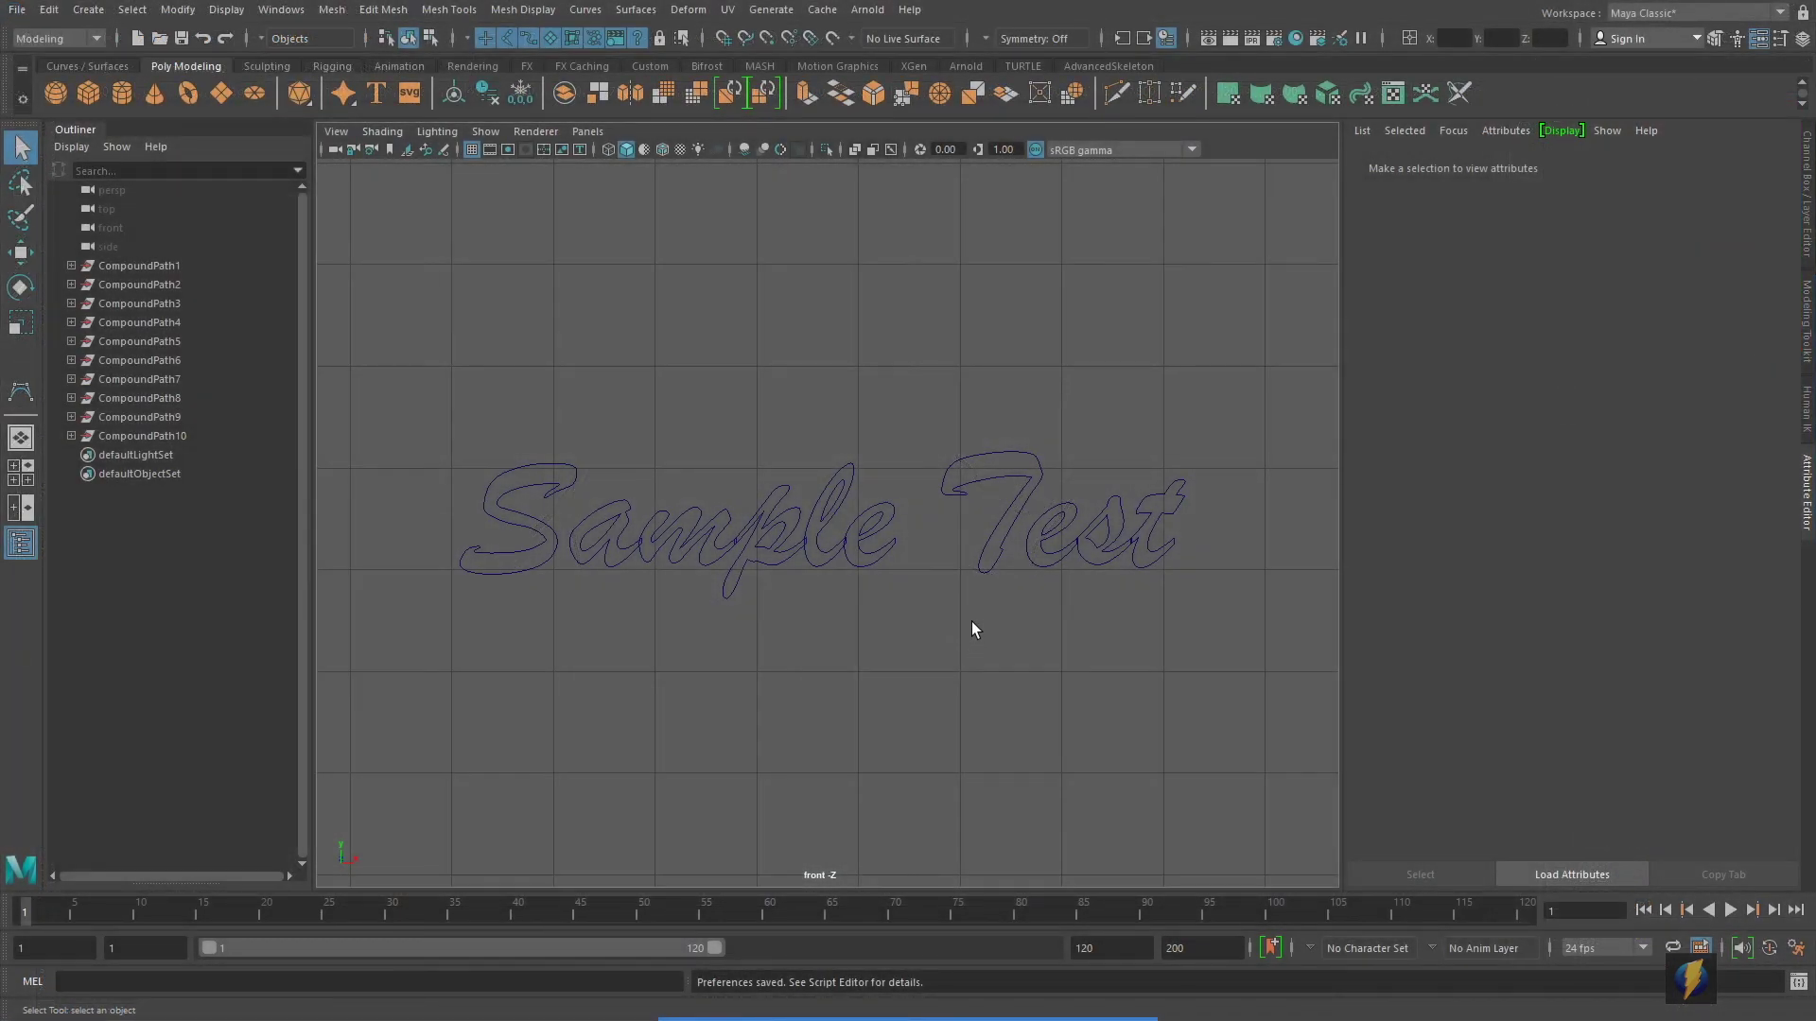
# - Reframe Maya's front view and choose irregularShape.ai in the Import file browser
pyautogui.scroll(-5, 1121, 554)
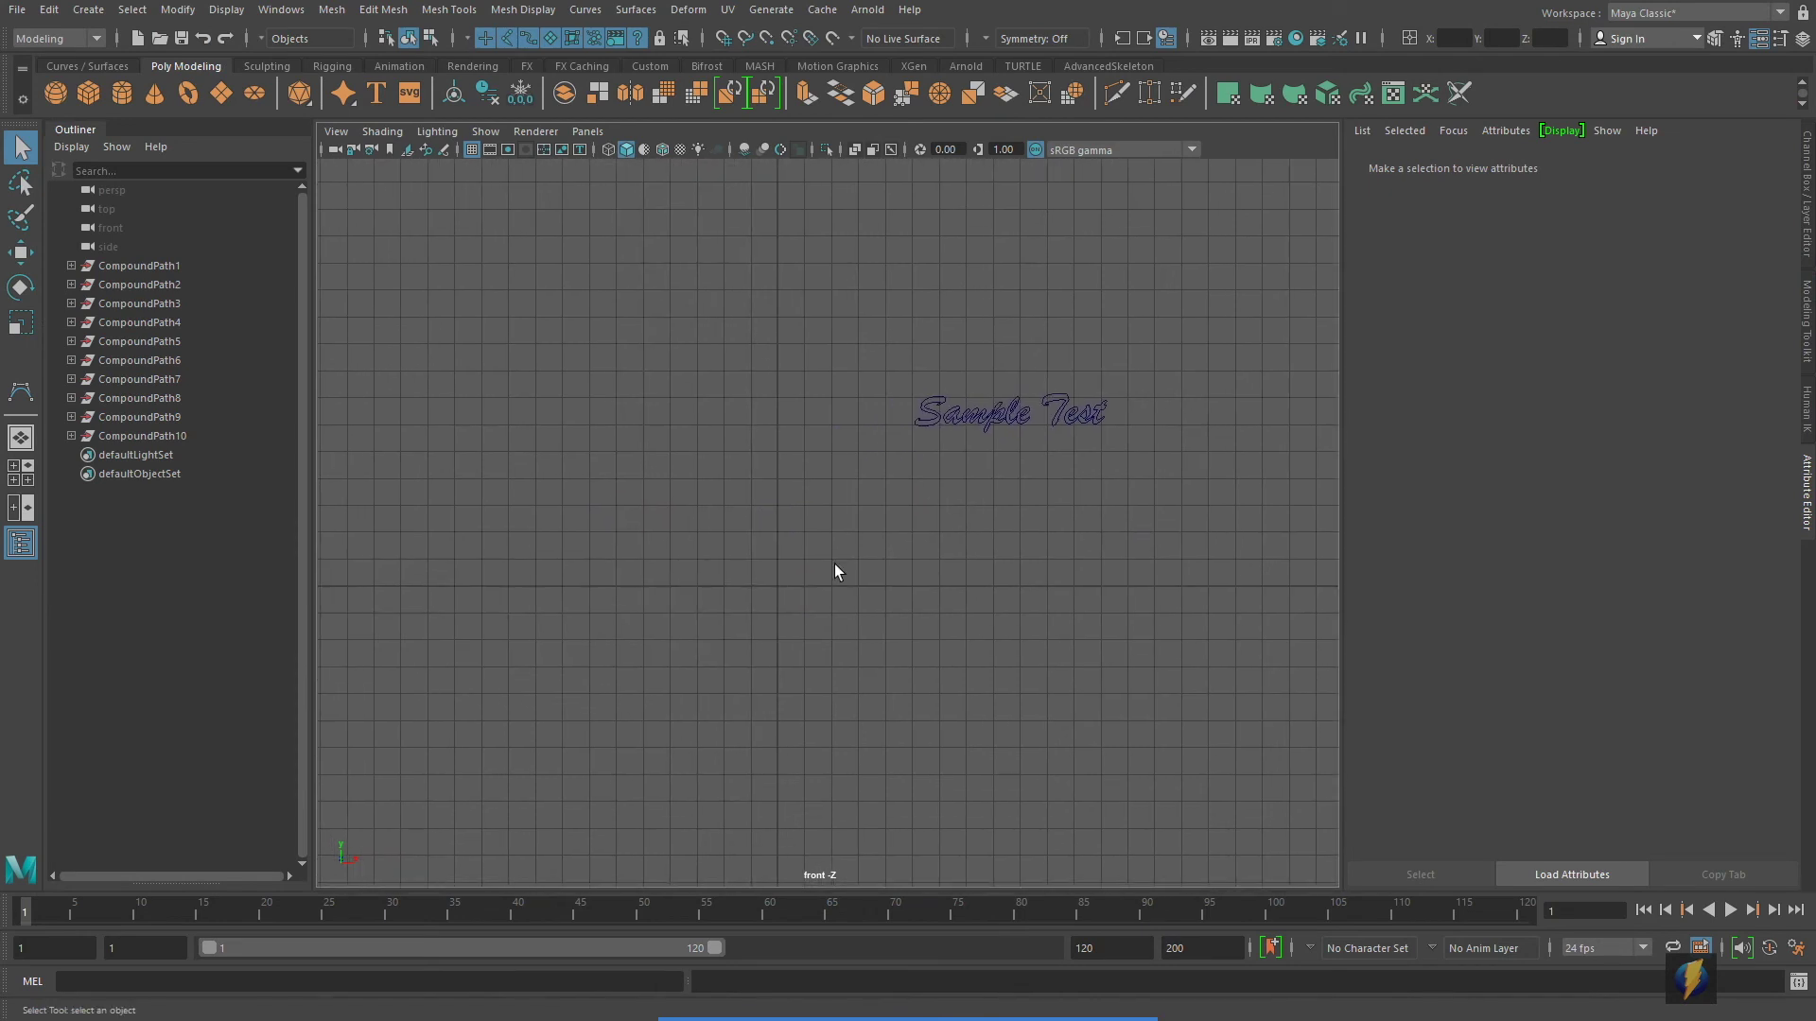
pyautogui.moveTo(714, 613); pyautogui.dragTo(714, 599)
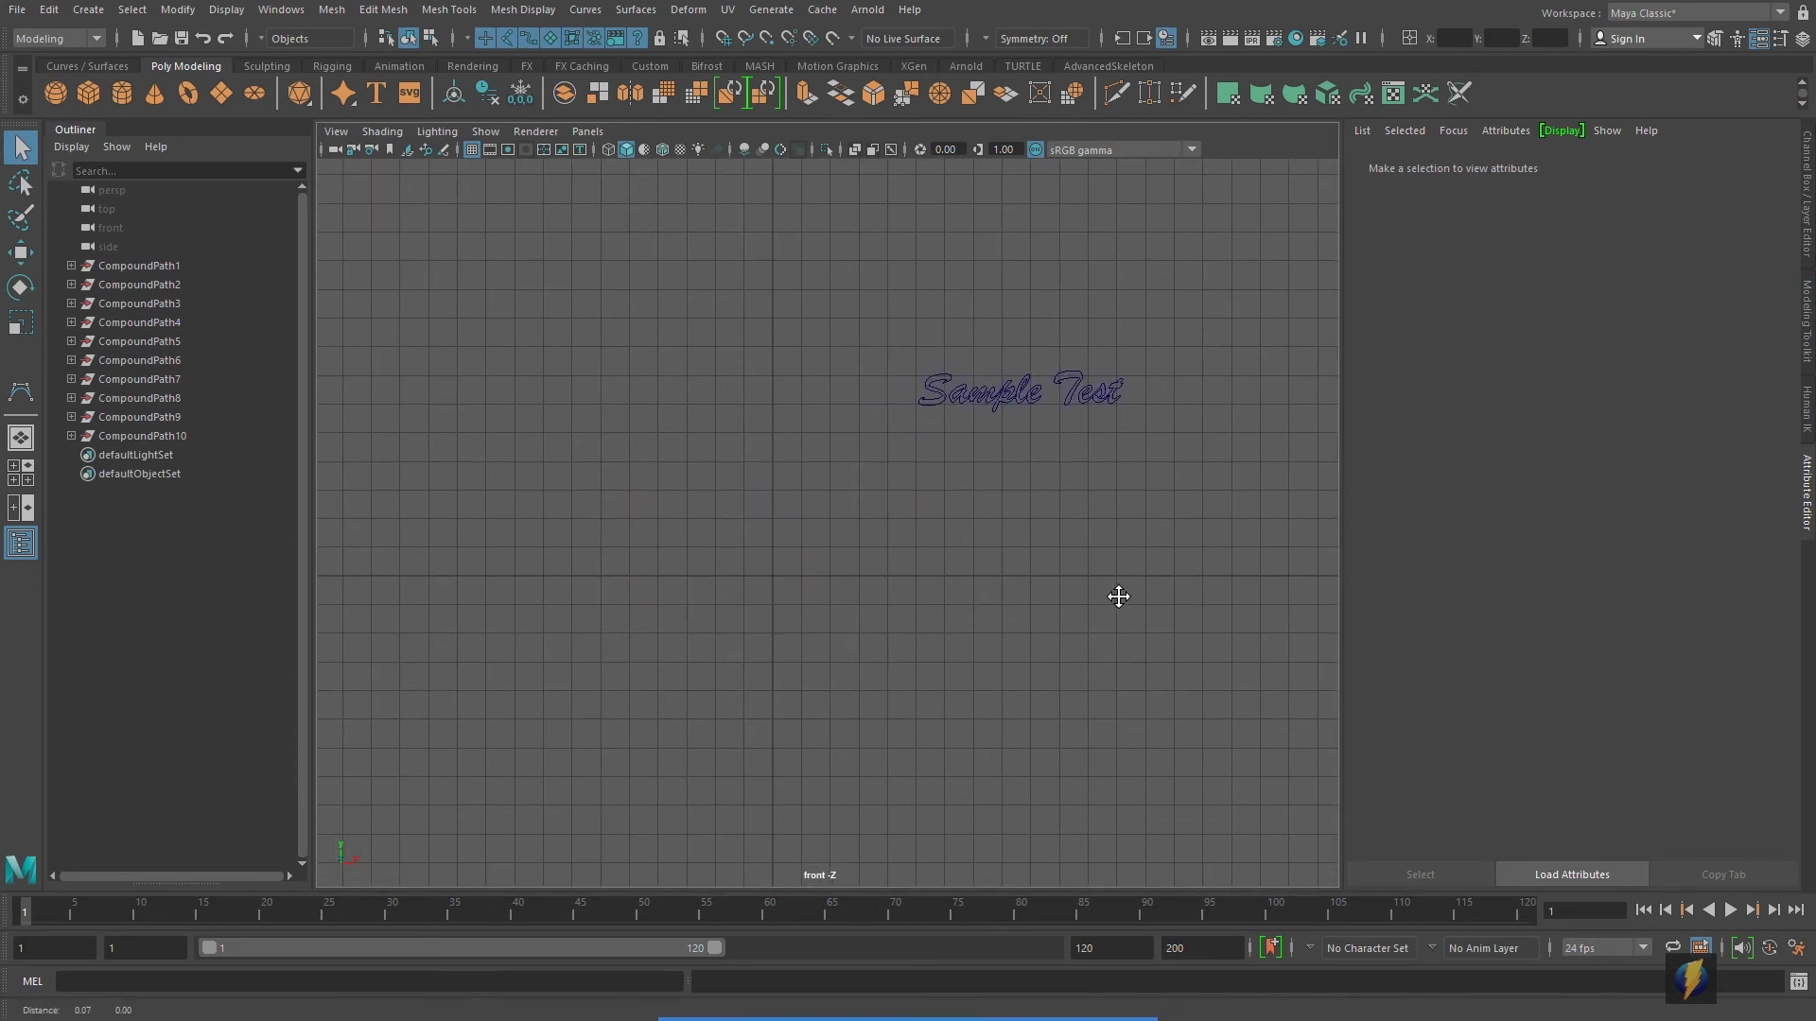
pyautogui.moveTo(1121, 598); pyautogui.dragTo(1113, 587)
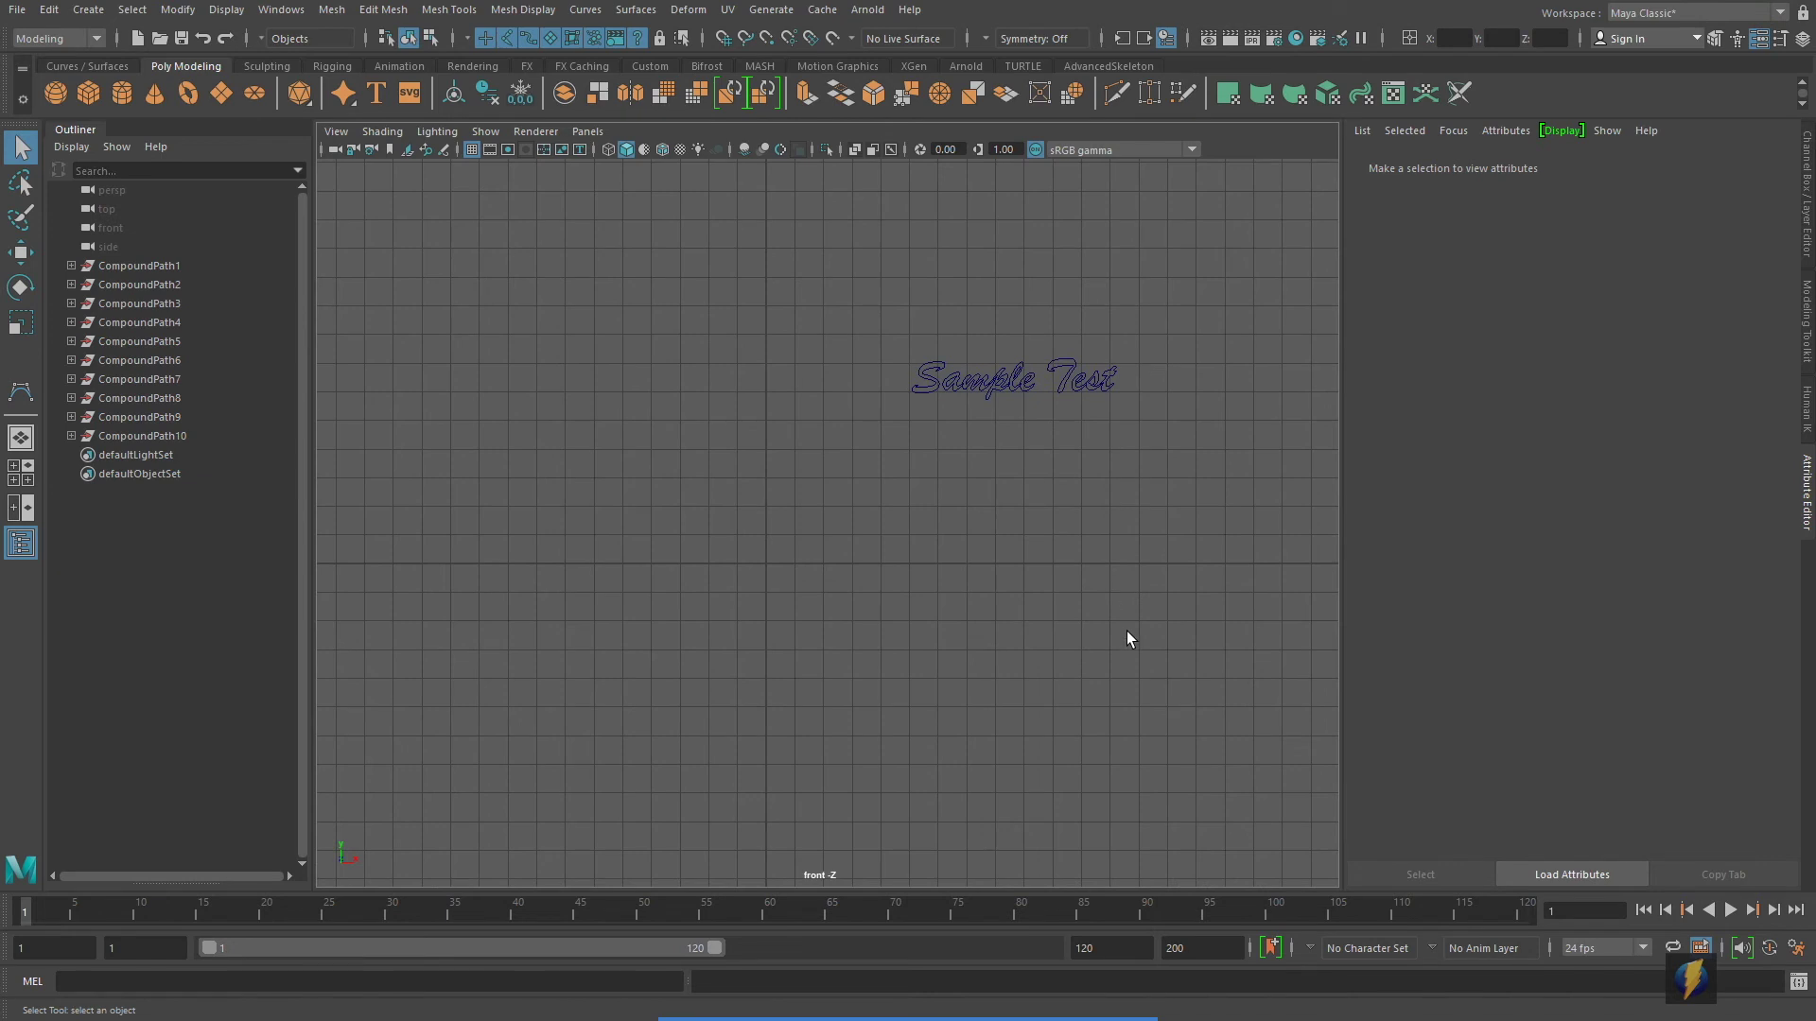
pyautogui.click(21, 13)
pyautogui.click(43, 232)
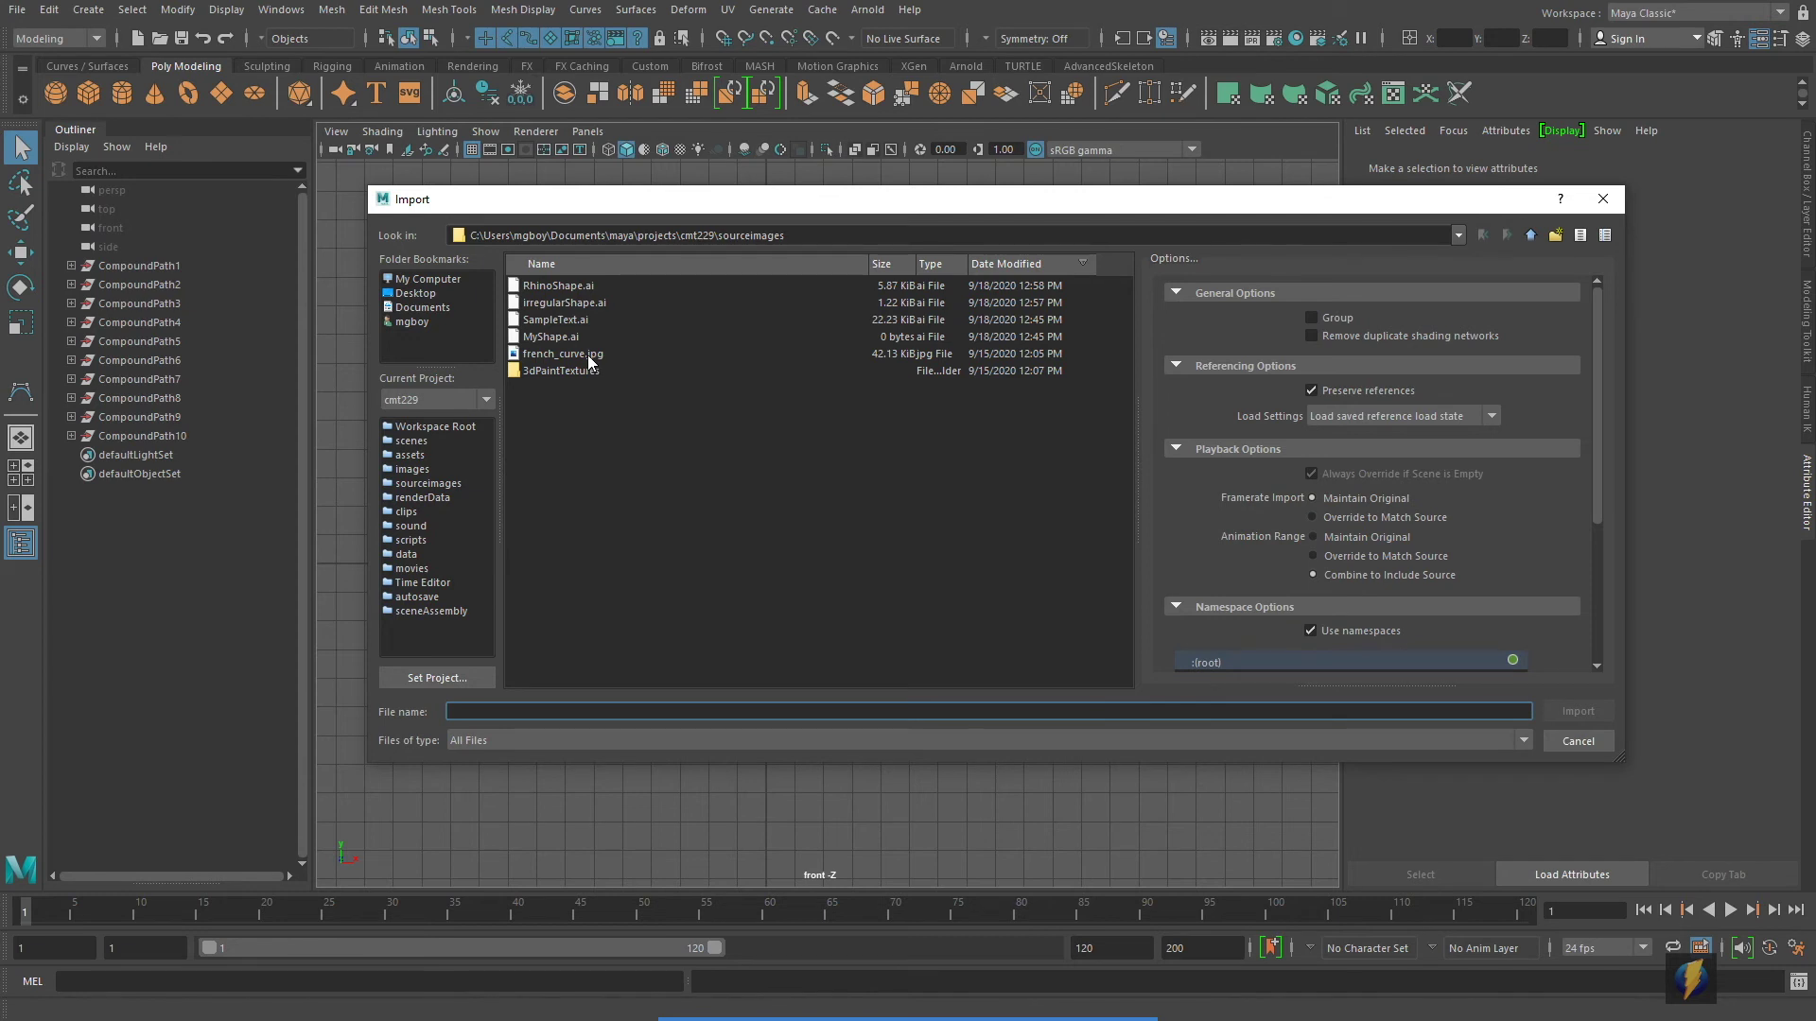
pyautogui.click(571, 303)
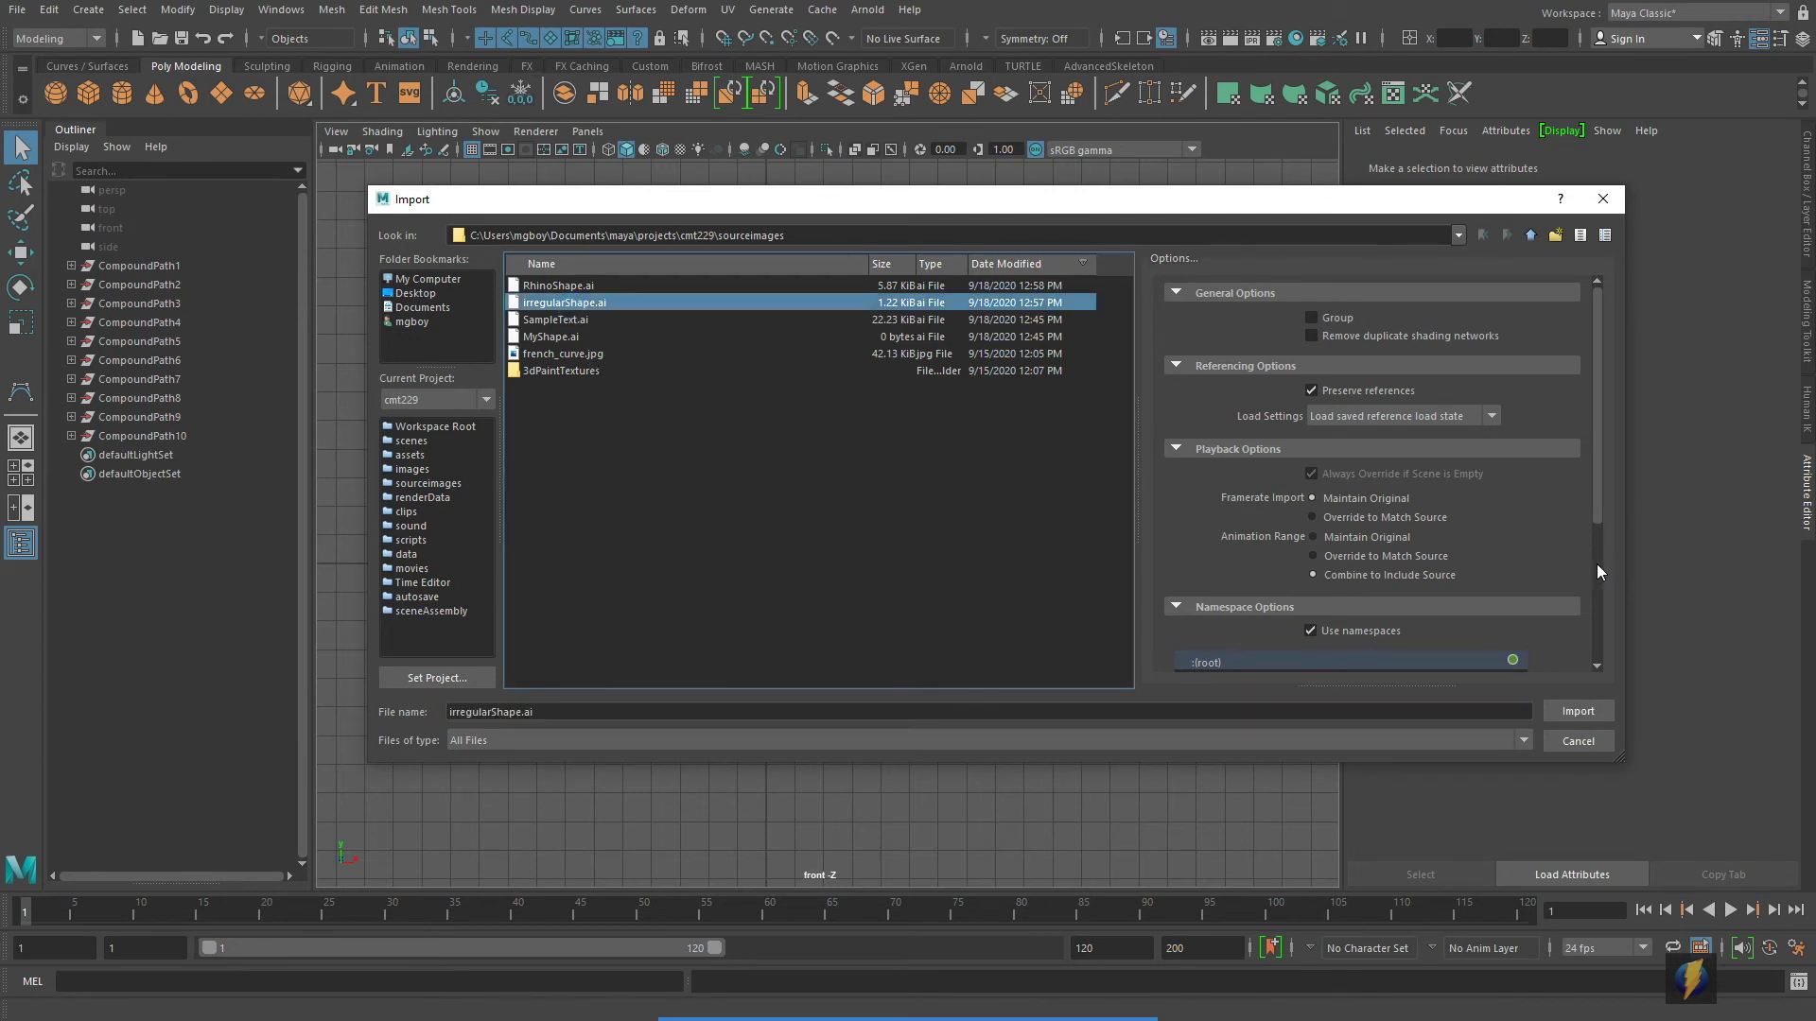
# - Import irregularShape.ai as a curve, select it, and switch it to smooth display (3)
pyautogui.click(1578, 711)
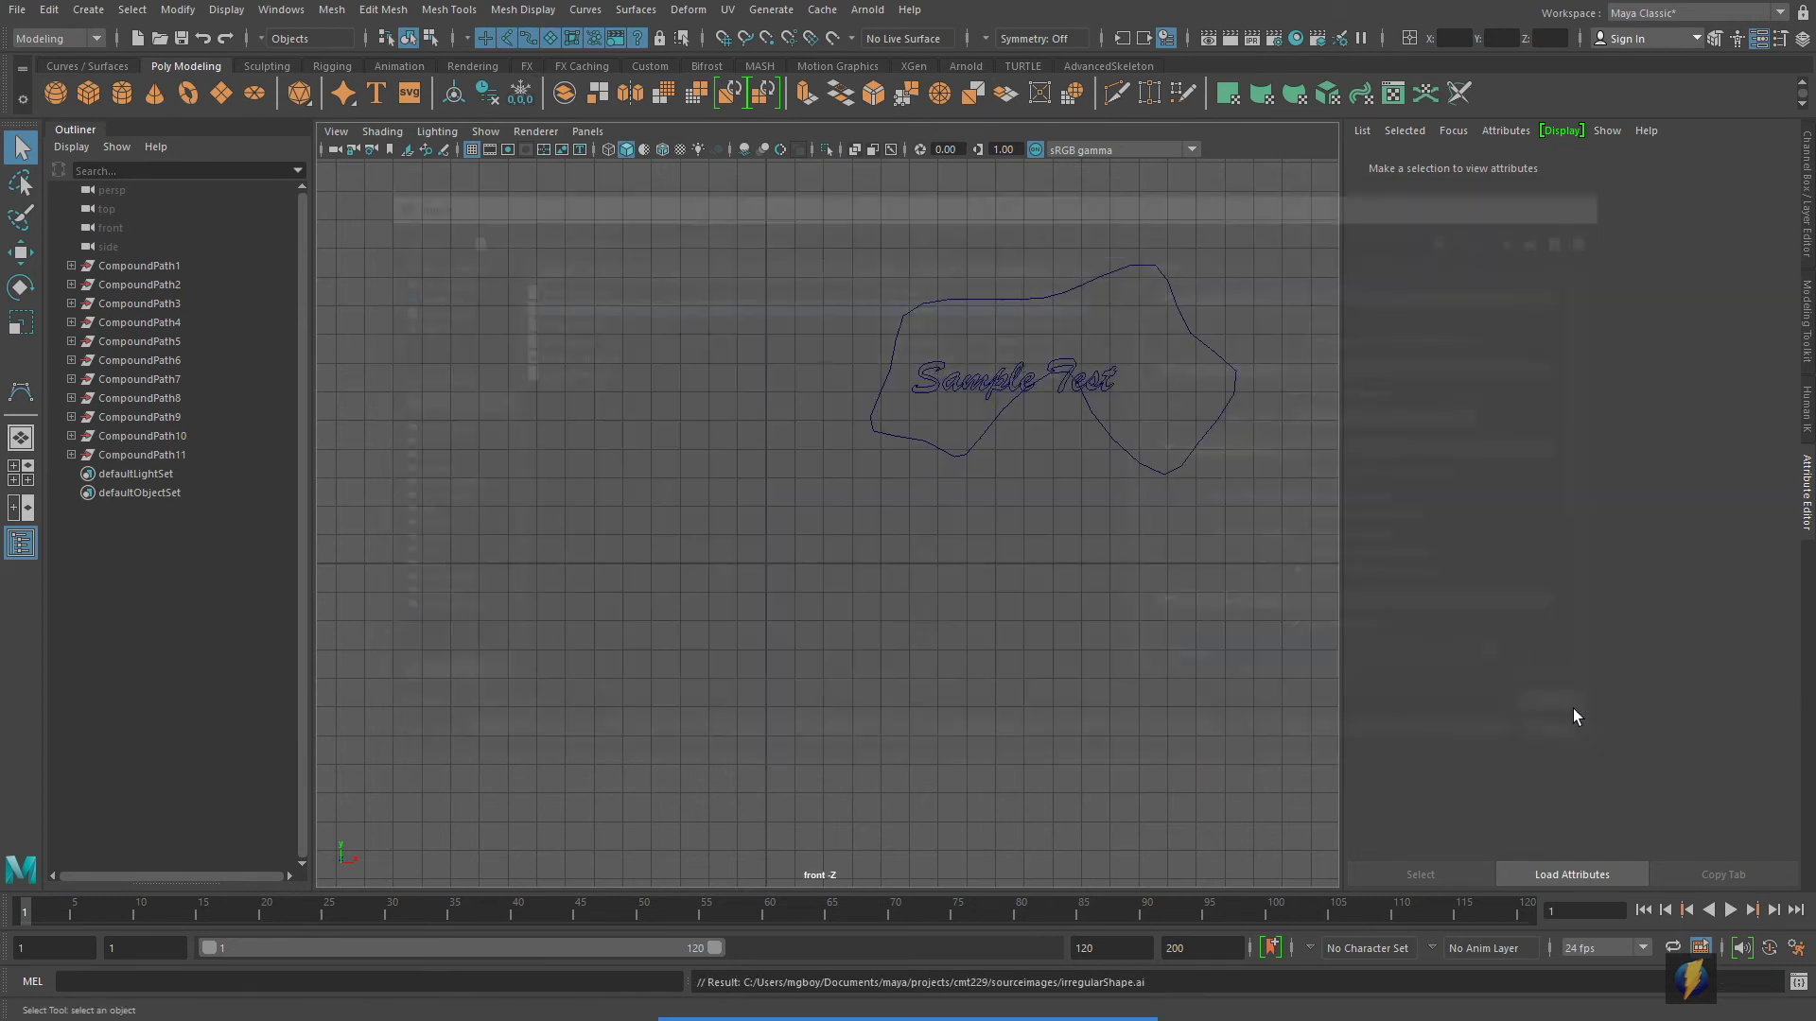
pyautogui.moveTo(1403, 650)
pyautogui.mouseDown()
pyautogui.moveTo(977, 438)
pyautogui.moveTo(871, 340)
pyautogui.mouseUp()
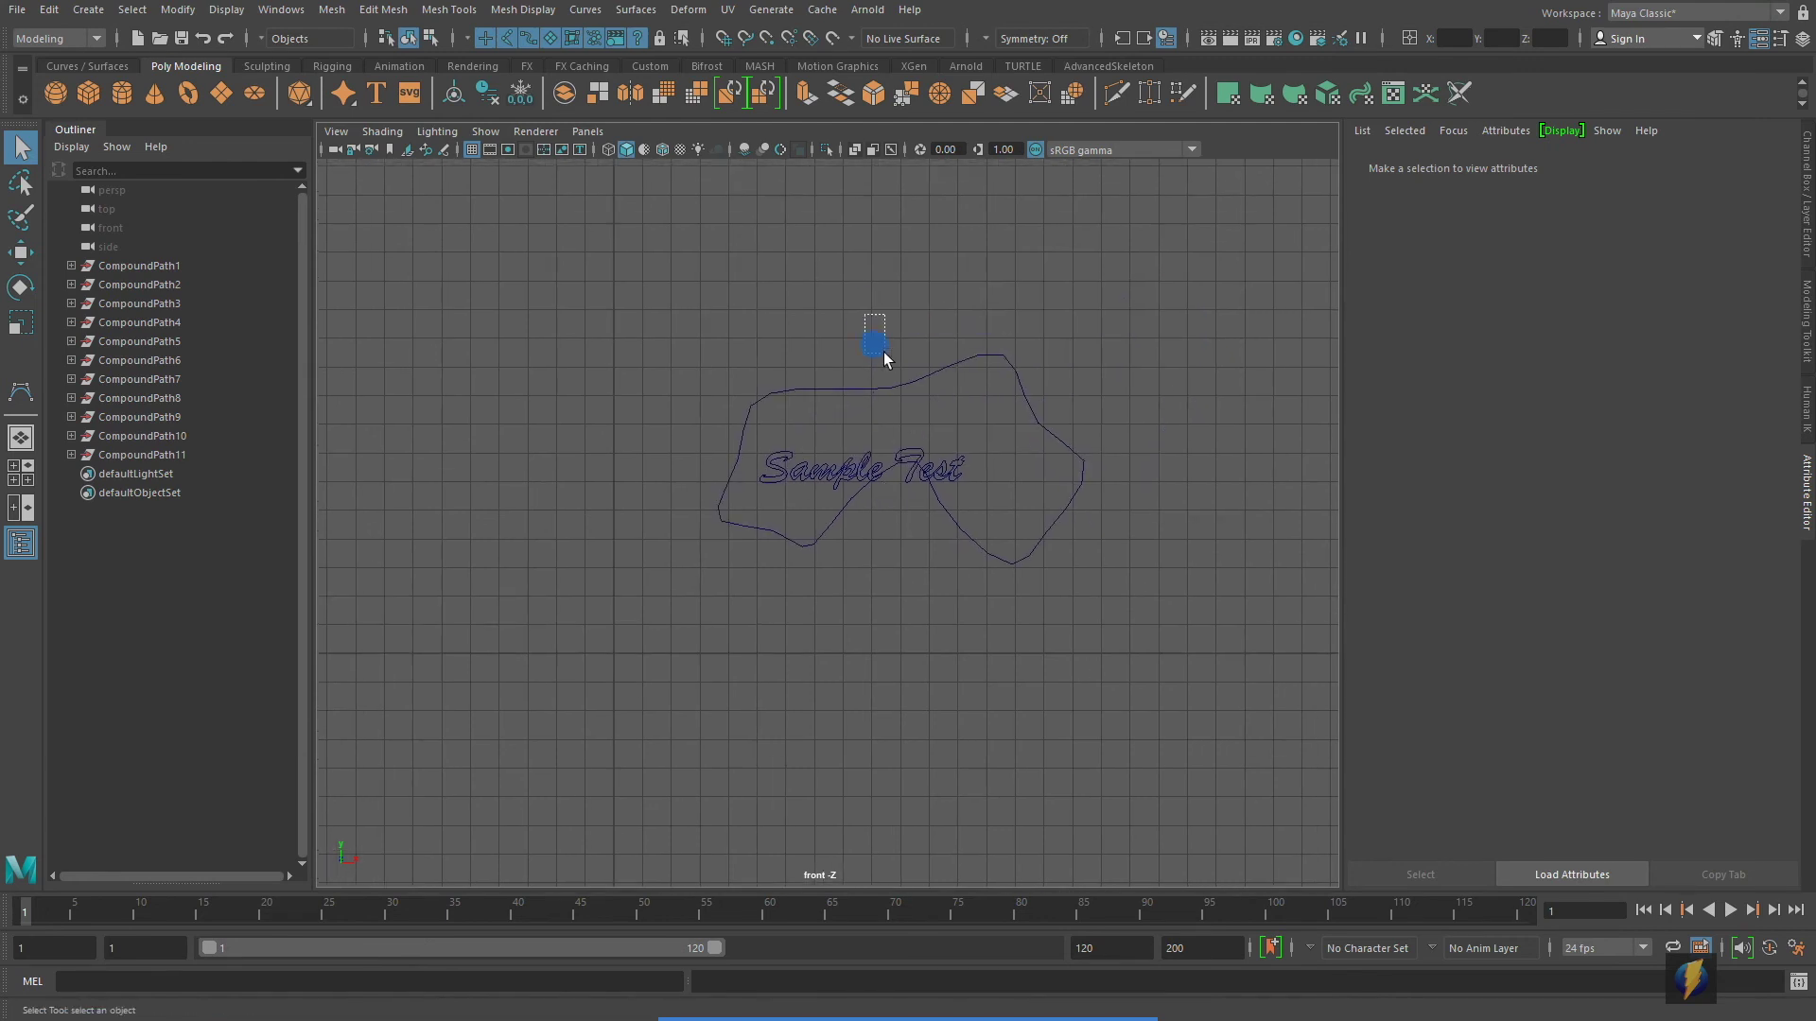
pyautogui.click(898, 384)
pyautogui.click(20, 252)
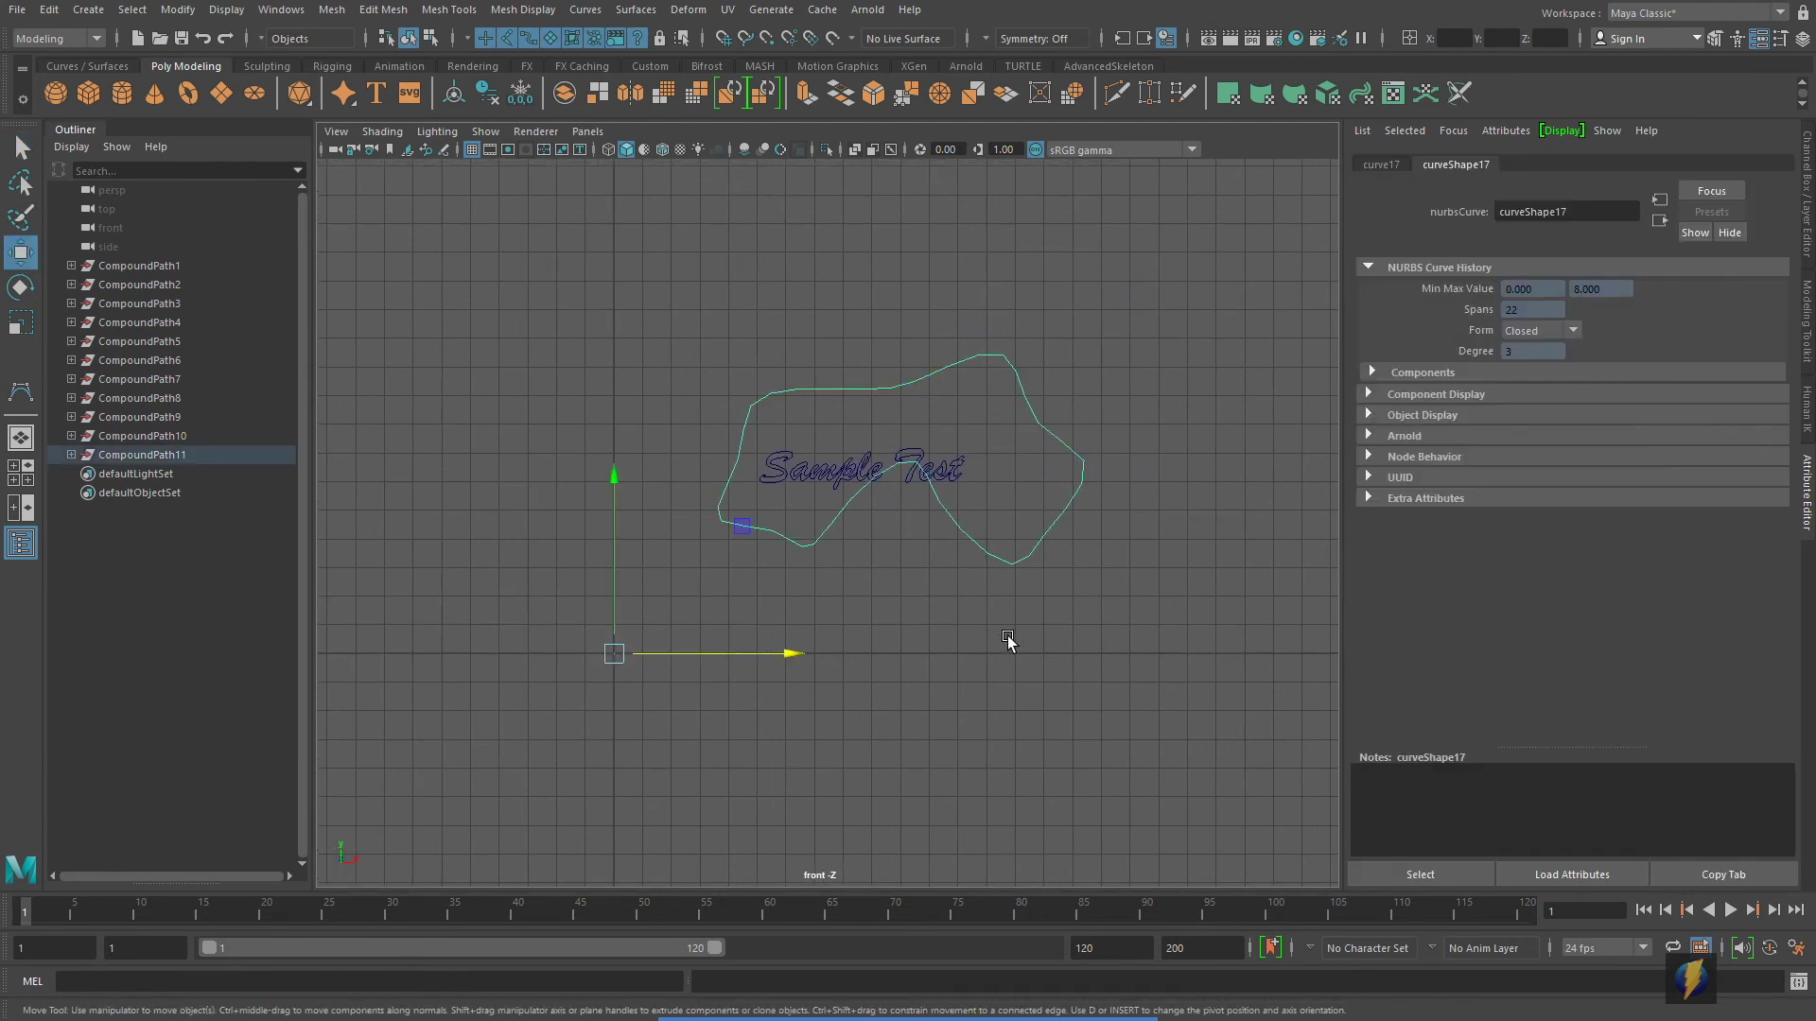
pyautogui.press('3')
# - Try moving the curve's top and start control vertices, then undo the start-vertex move
pyautogui.scroll(3, 1038, 575)
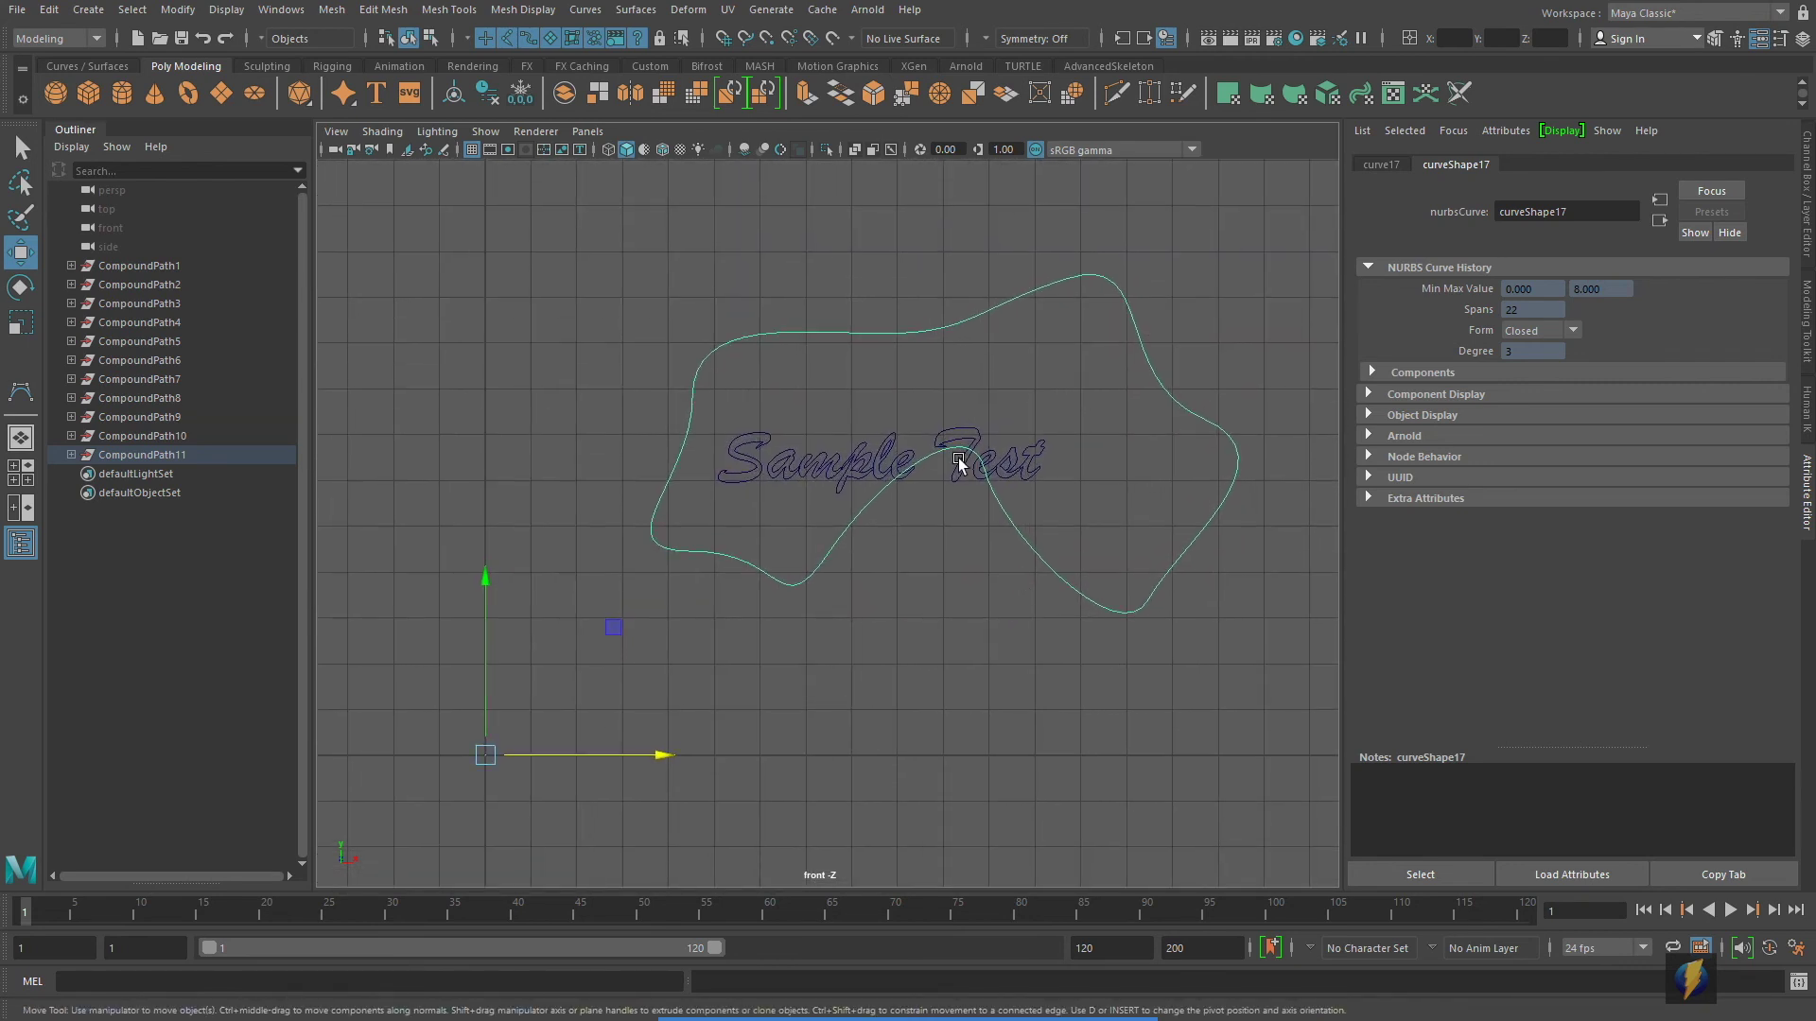
pyautogui.rightClick(927, 331)
pyautogui.click(833, 329)
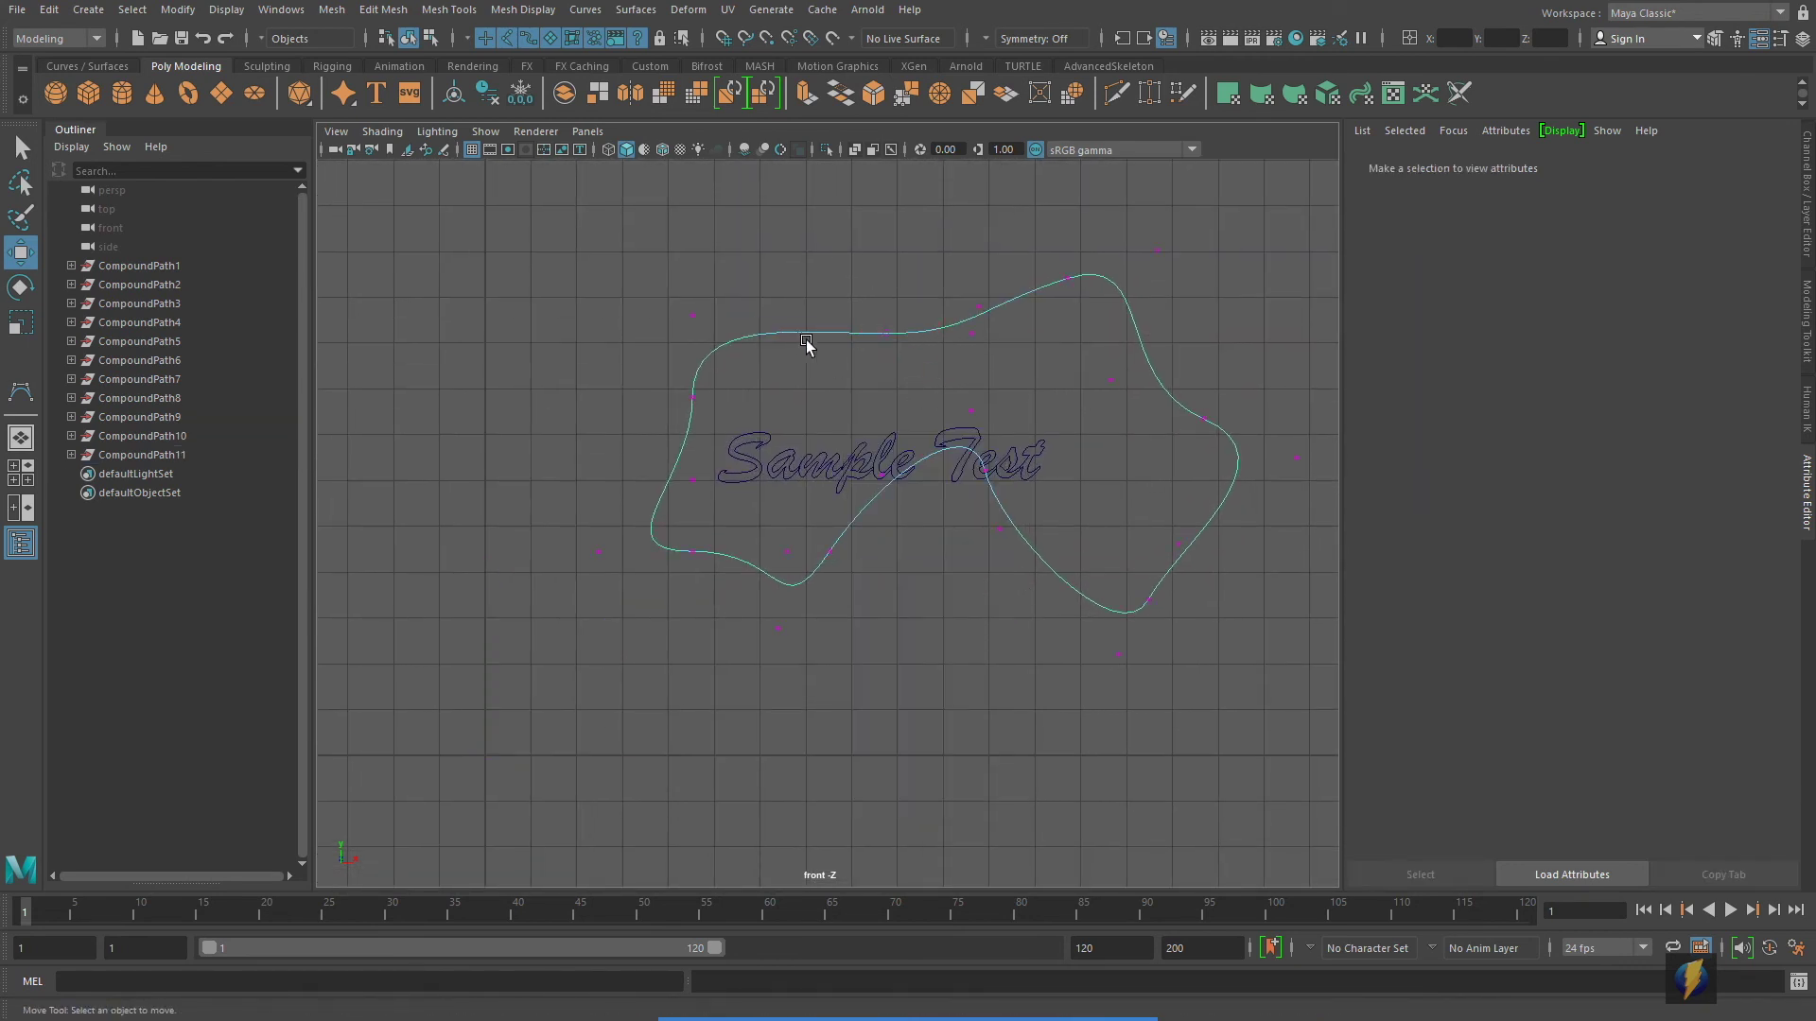
pyautogui.moveTo(835, 282); pyautogui.dragTo(911, 382)
pyautogui.moveTo(885, 315)
pyautogui.mouseDown()
pyautogui.moveTo(871, 162)
pyautogui.moveTo(851, 264)
pyautogui.moveTo(885, 326)
pyautogui.mouseUp()
pyautogui.moveTo(665, 260); pyautogui.dragTo(722, 350)
pyautogui.moveTo(693, 315); pyautogui.dragTo(591, 239)
pyautogui.hotkey('ctrl', 'z')
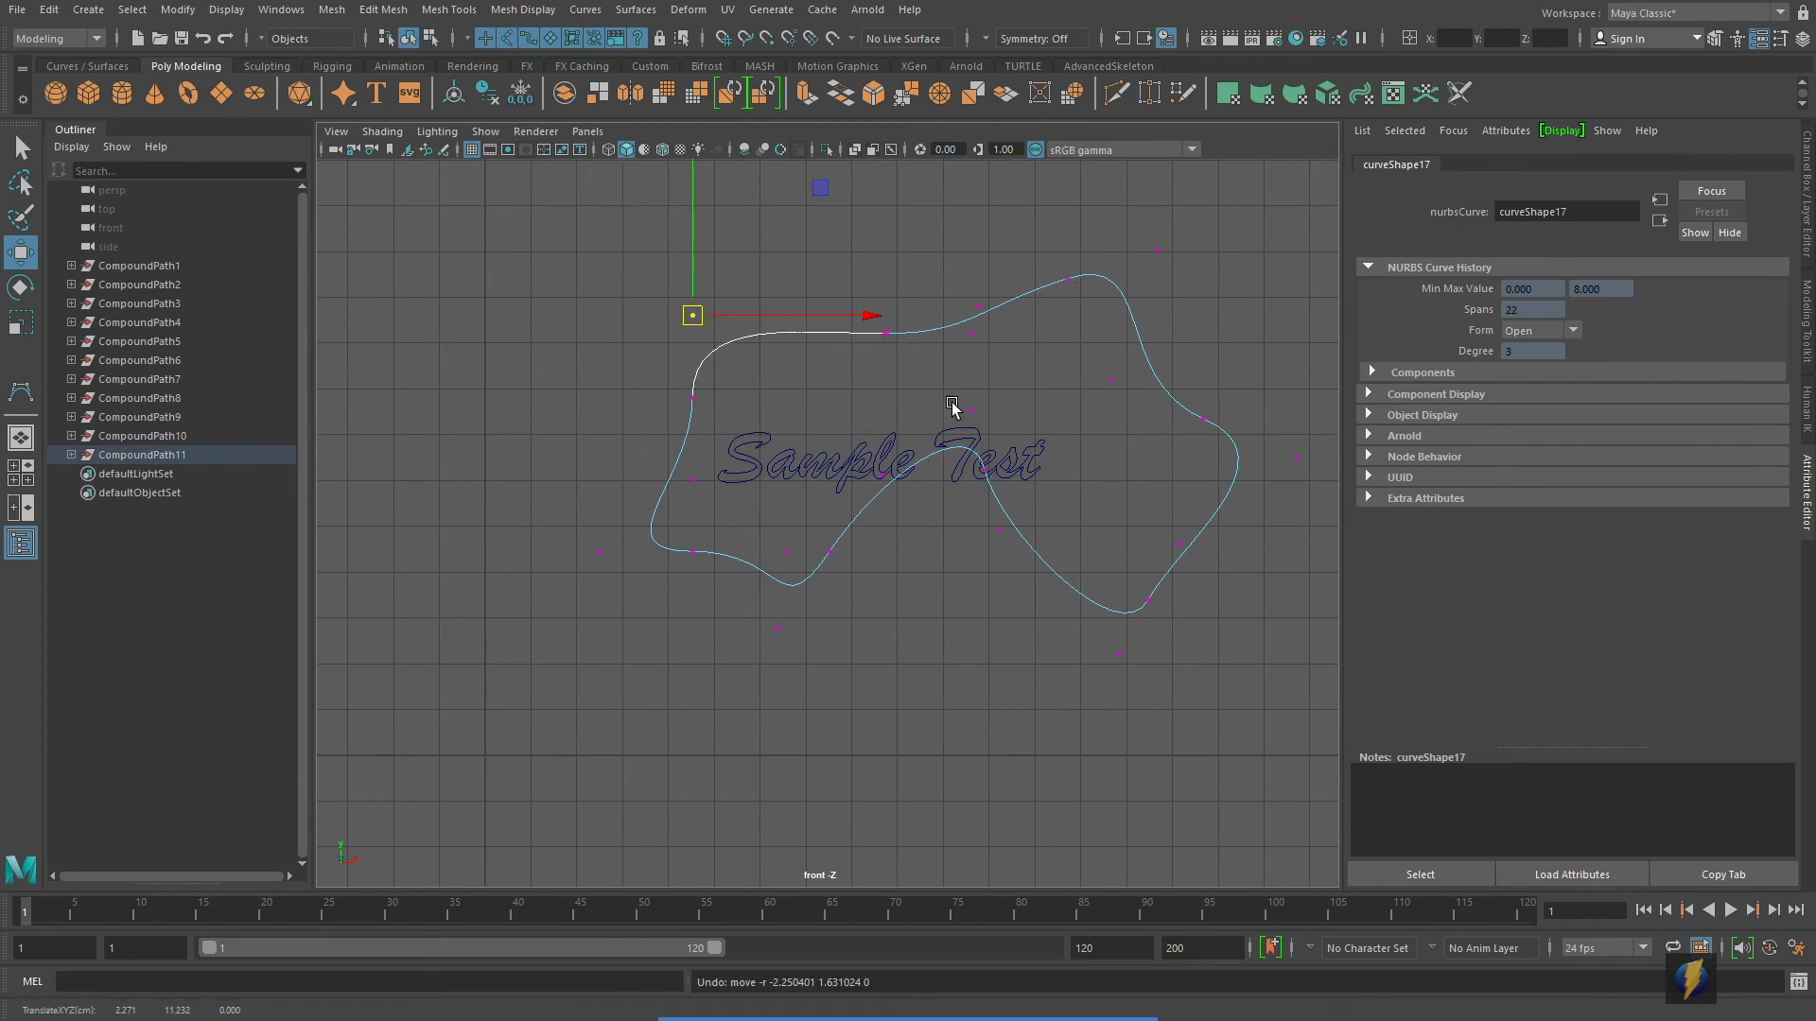
# - Return to Object Mode and reframe the view around the curves
pyautogui.scroll(-1, 974, 556)
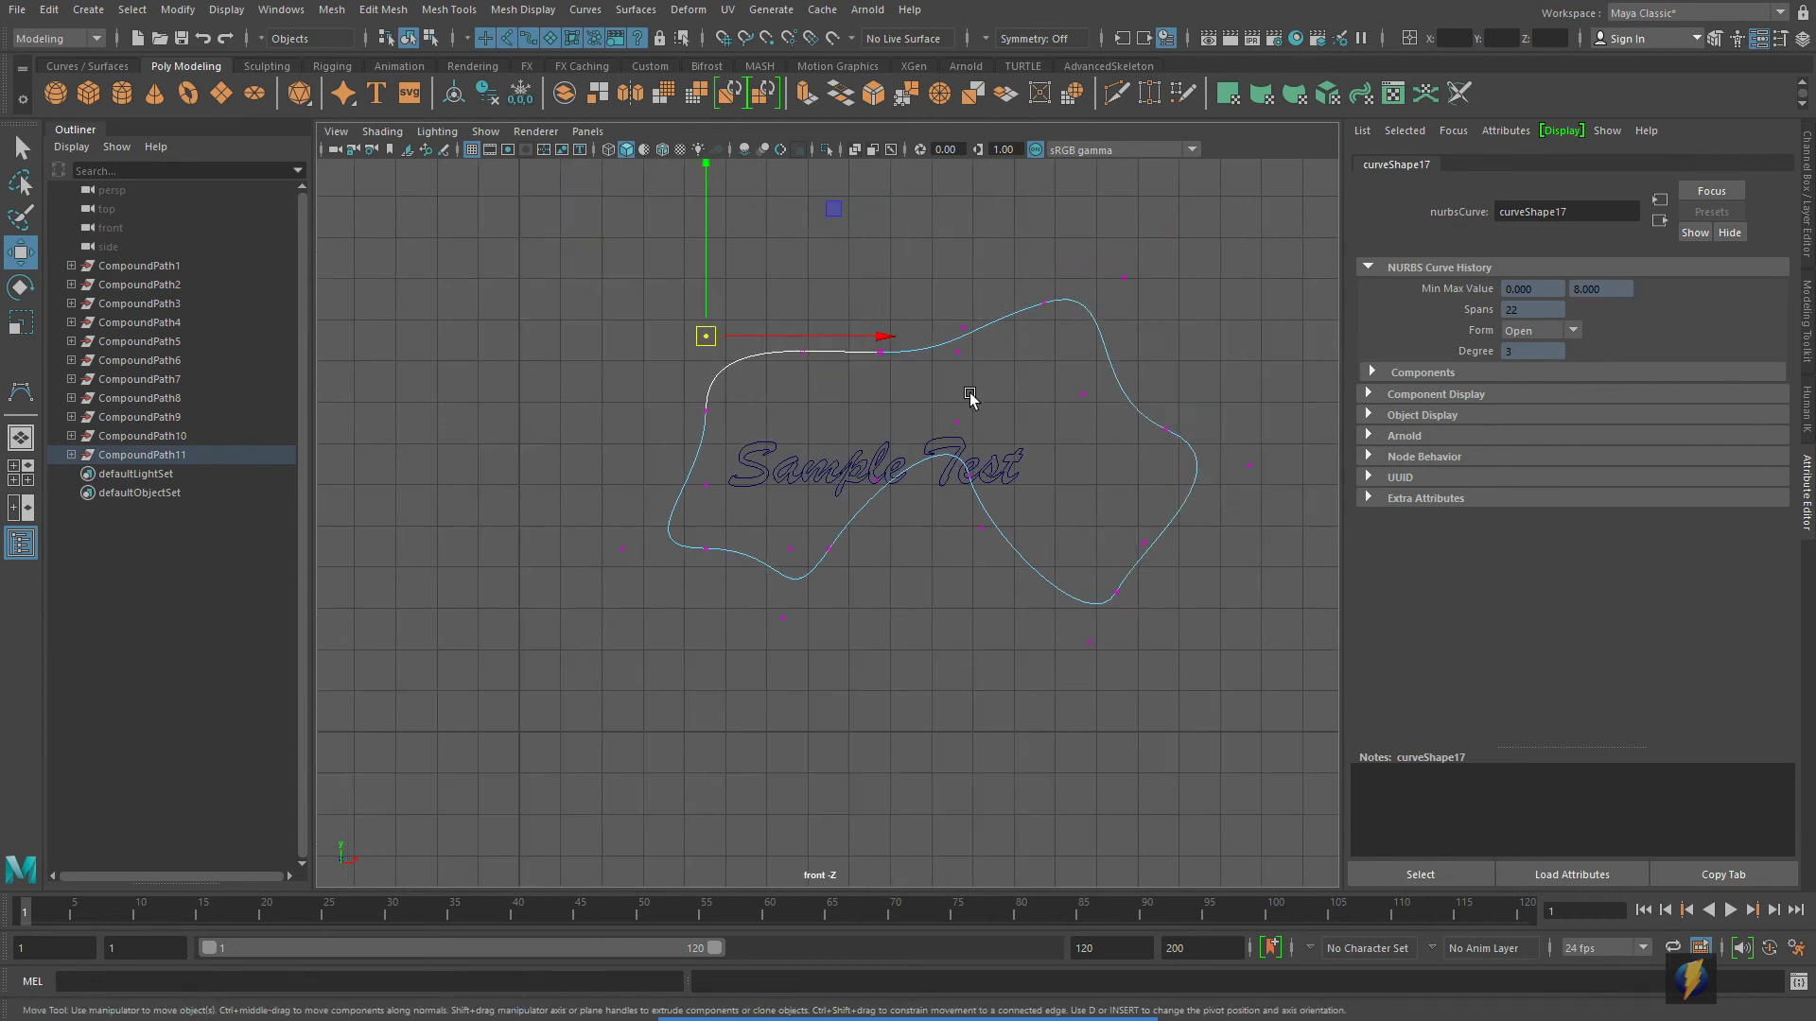
pyautogui.rightClick(963, 338)
pyautogui.click(1046, 305)
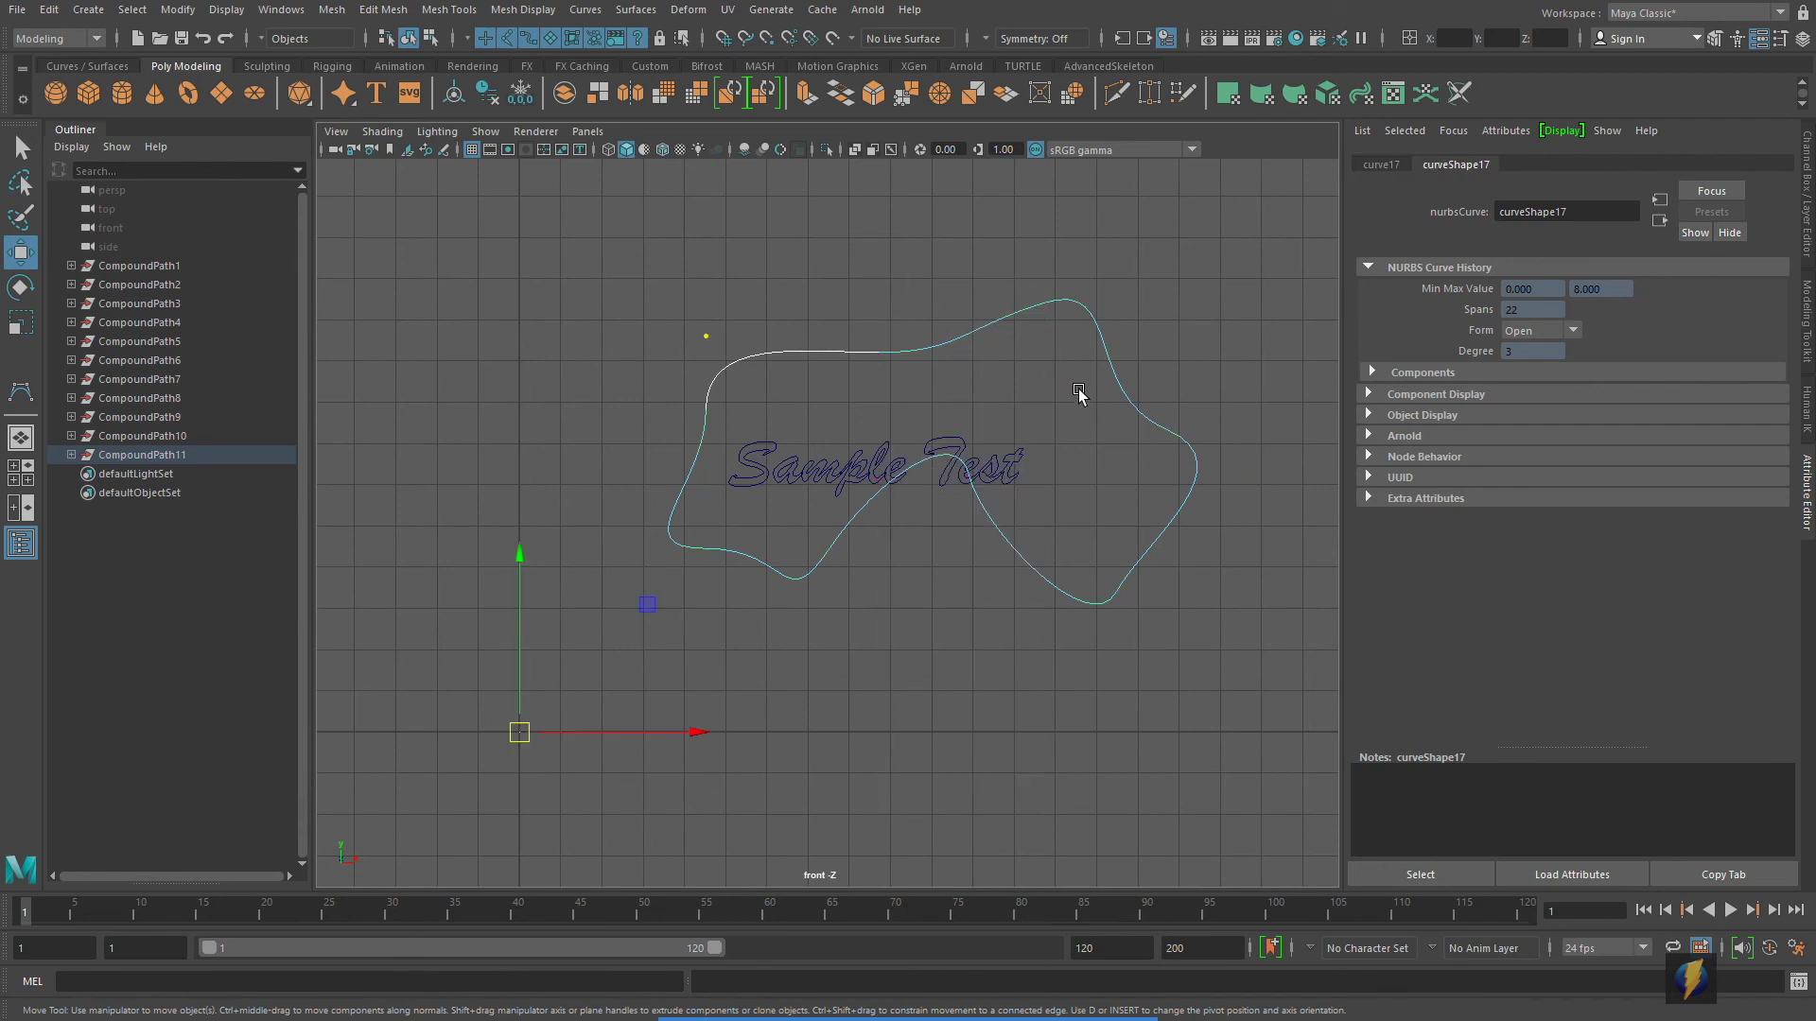
pyautogui.scroll(-3, 1026, 531)
pyautogui.moveTo(775, 525); pyautogui.dragTo(923, 454)
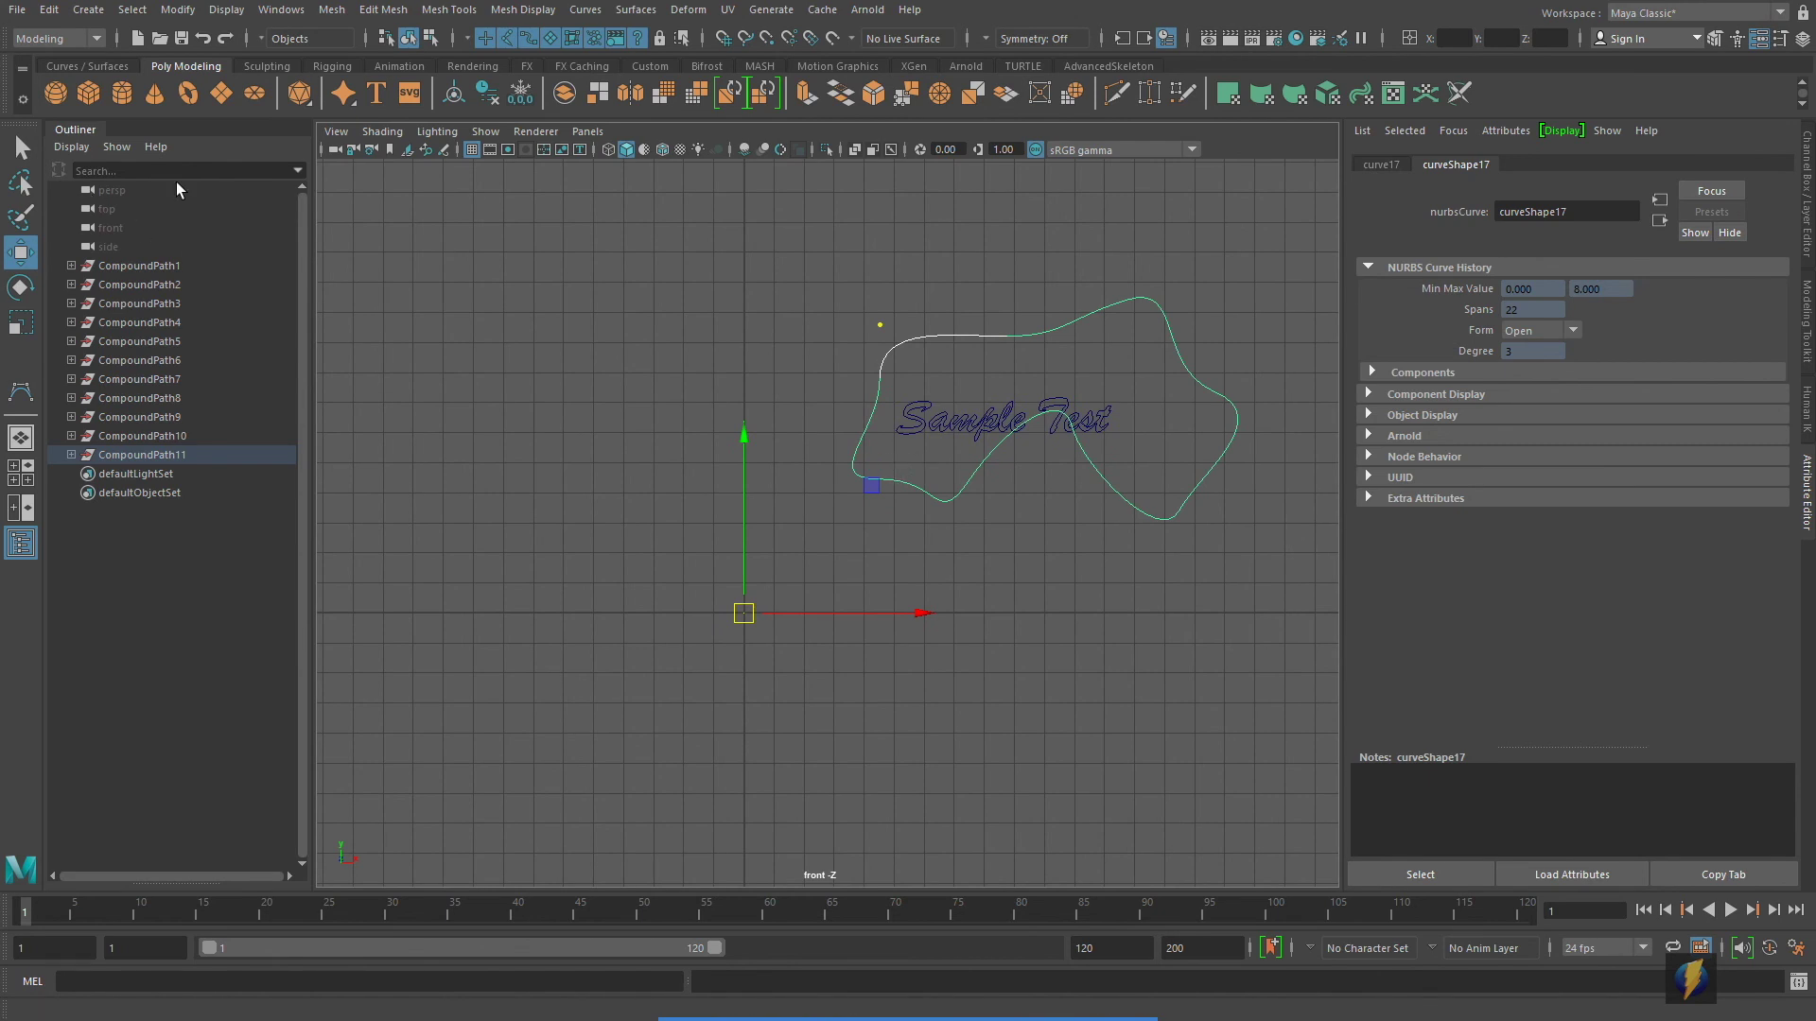
pyautogui.click(18, 12)
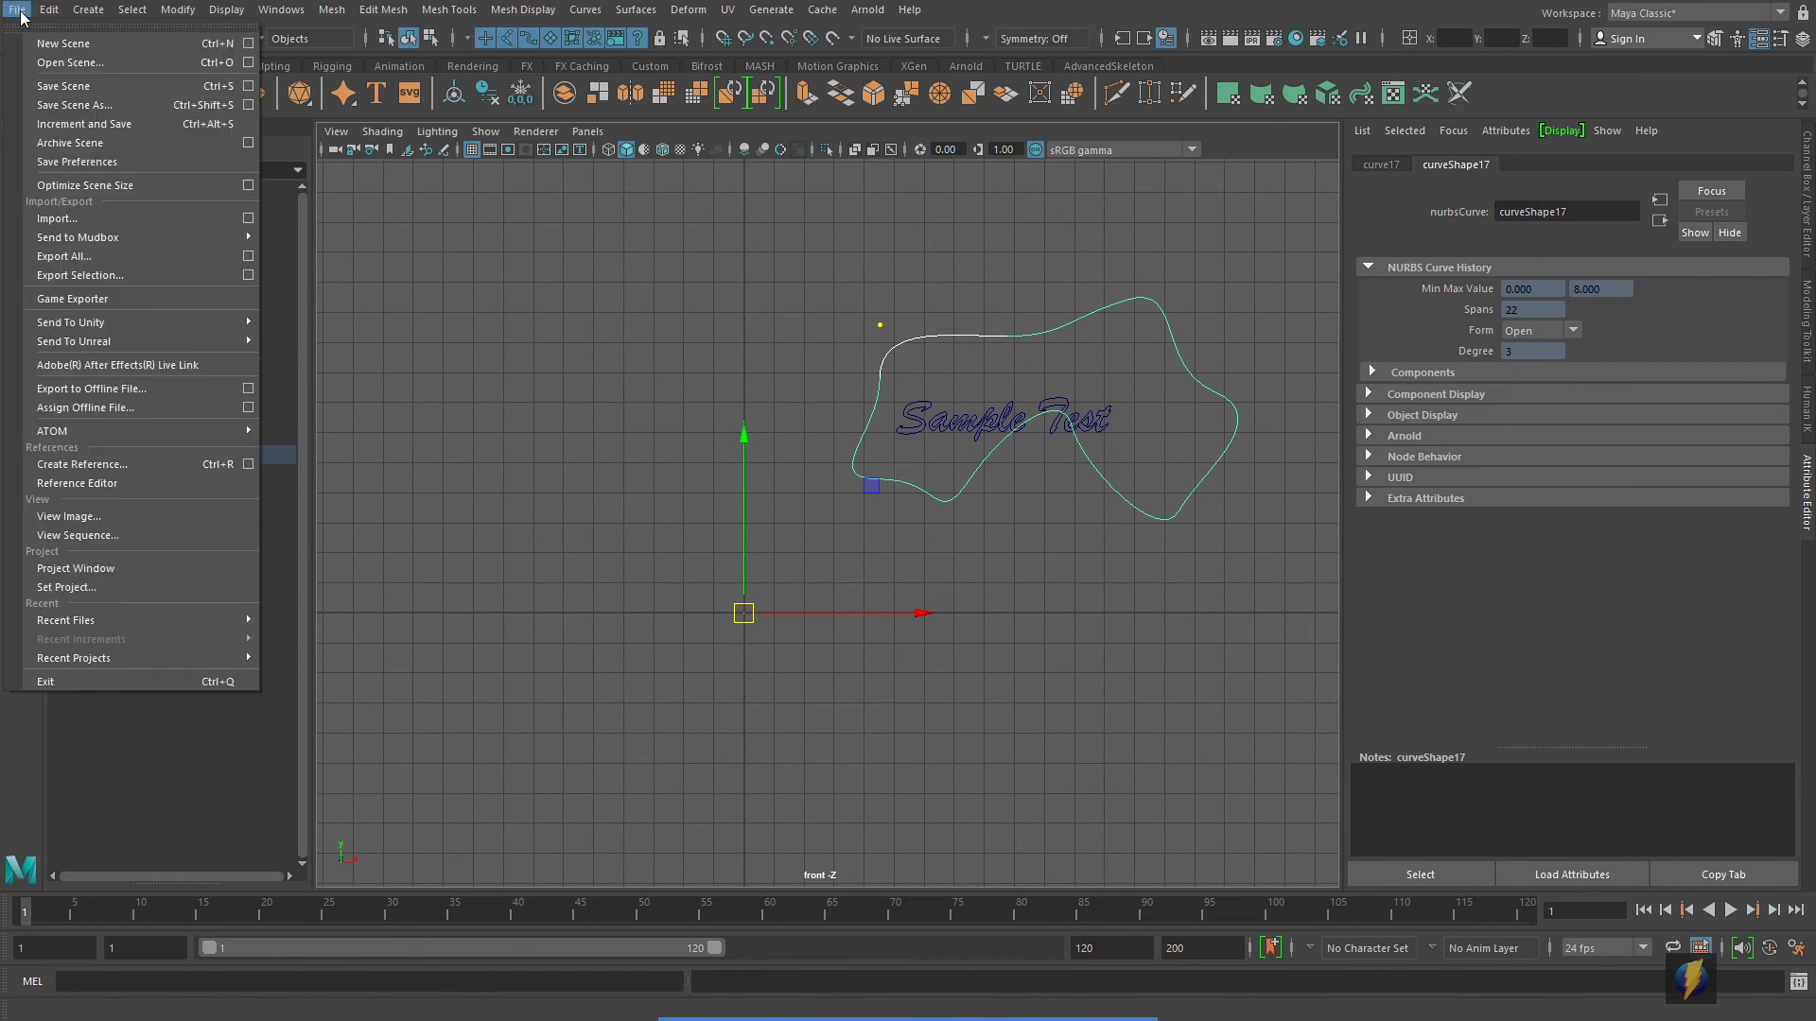
# - Import RhinoShape.ai as a curve, move it left of the other curves, and frame it
pyautogui.click(66, 219)
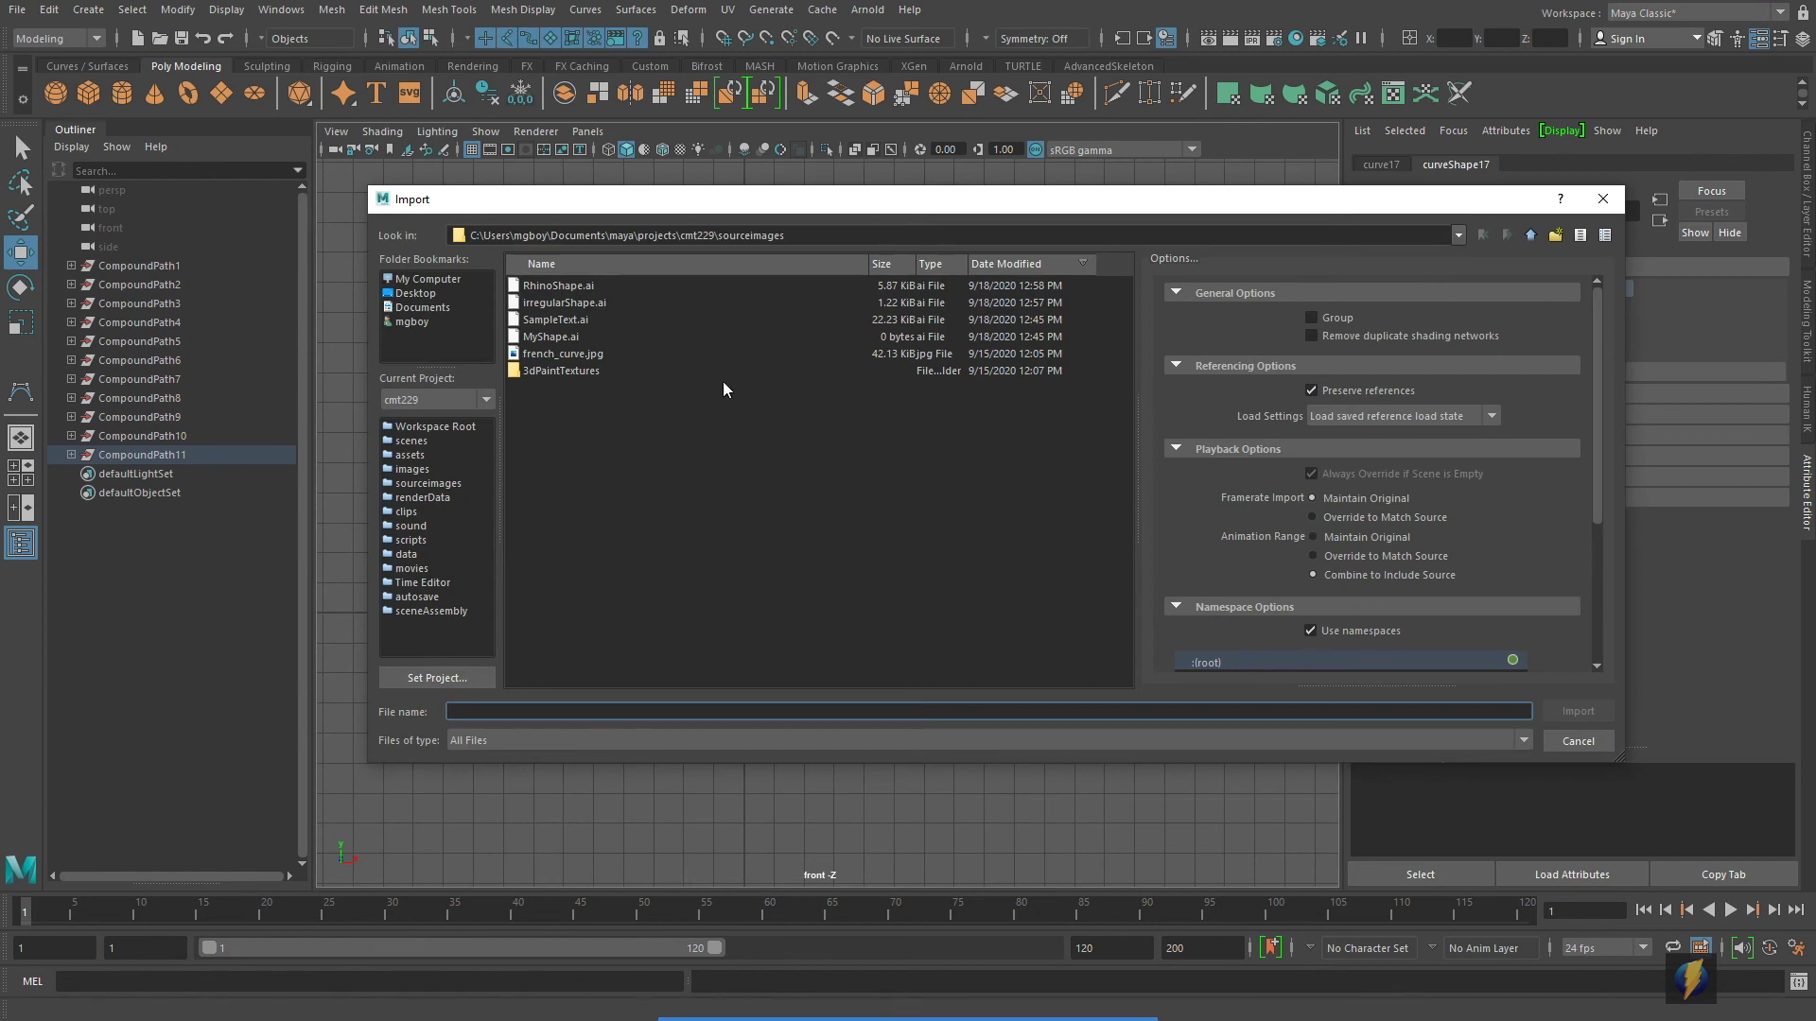
pyautogui.click(554, 287)
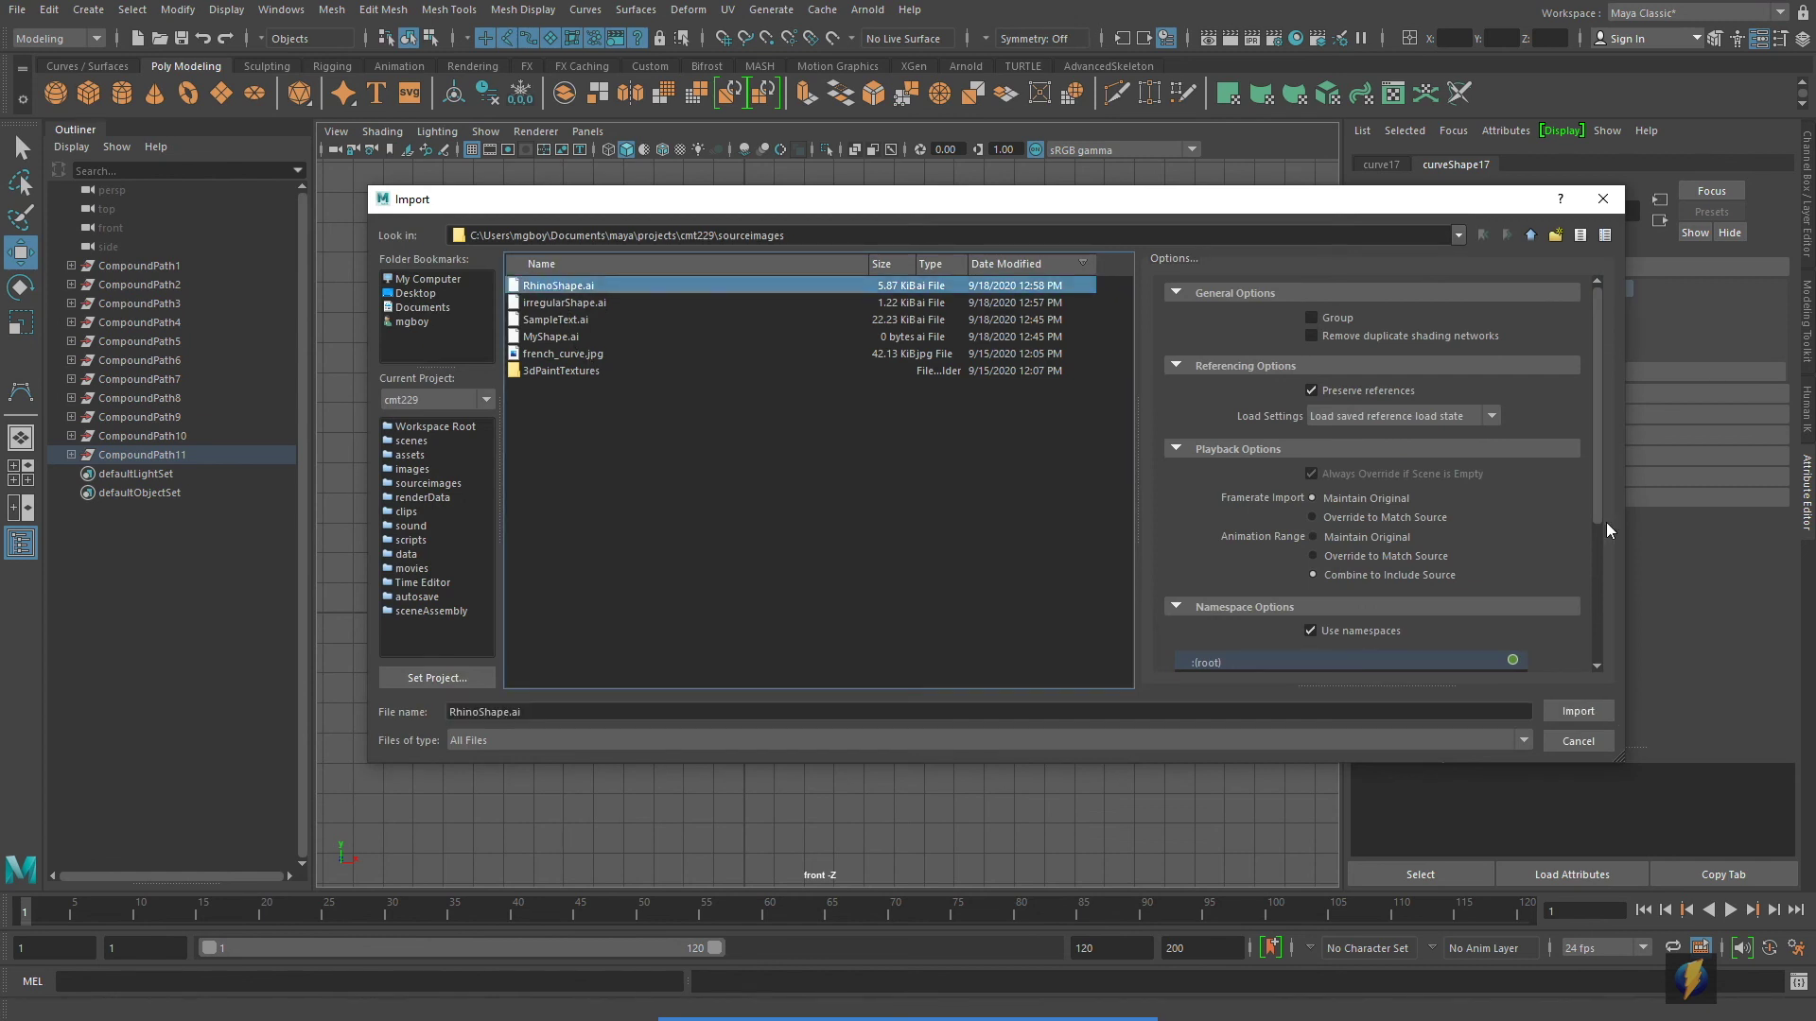
pyautogui.click(1580, 714)
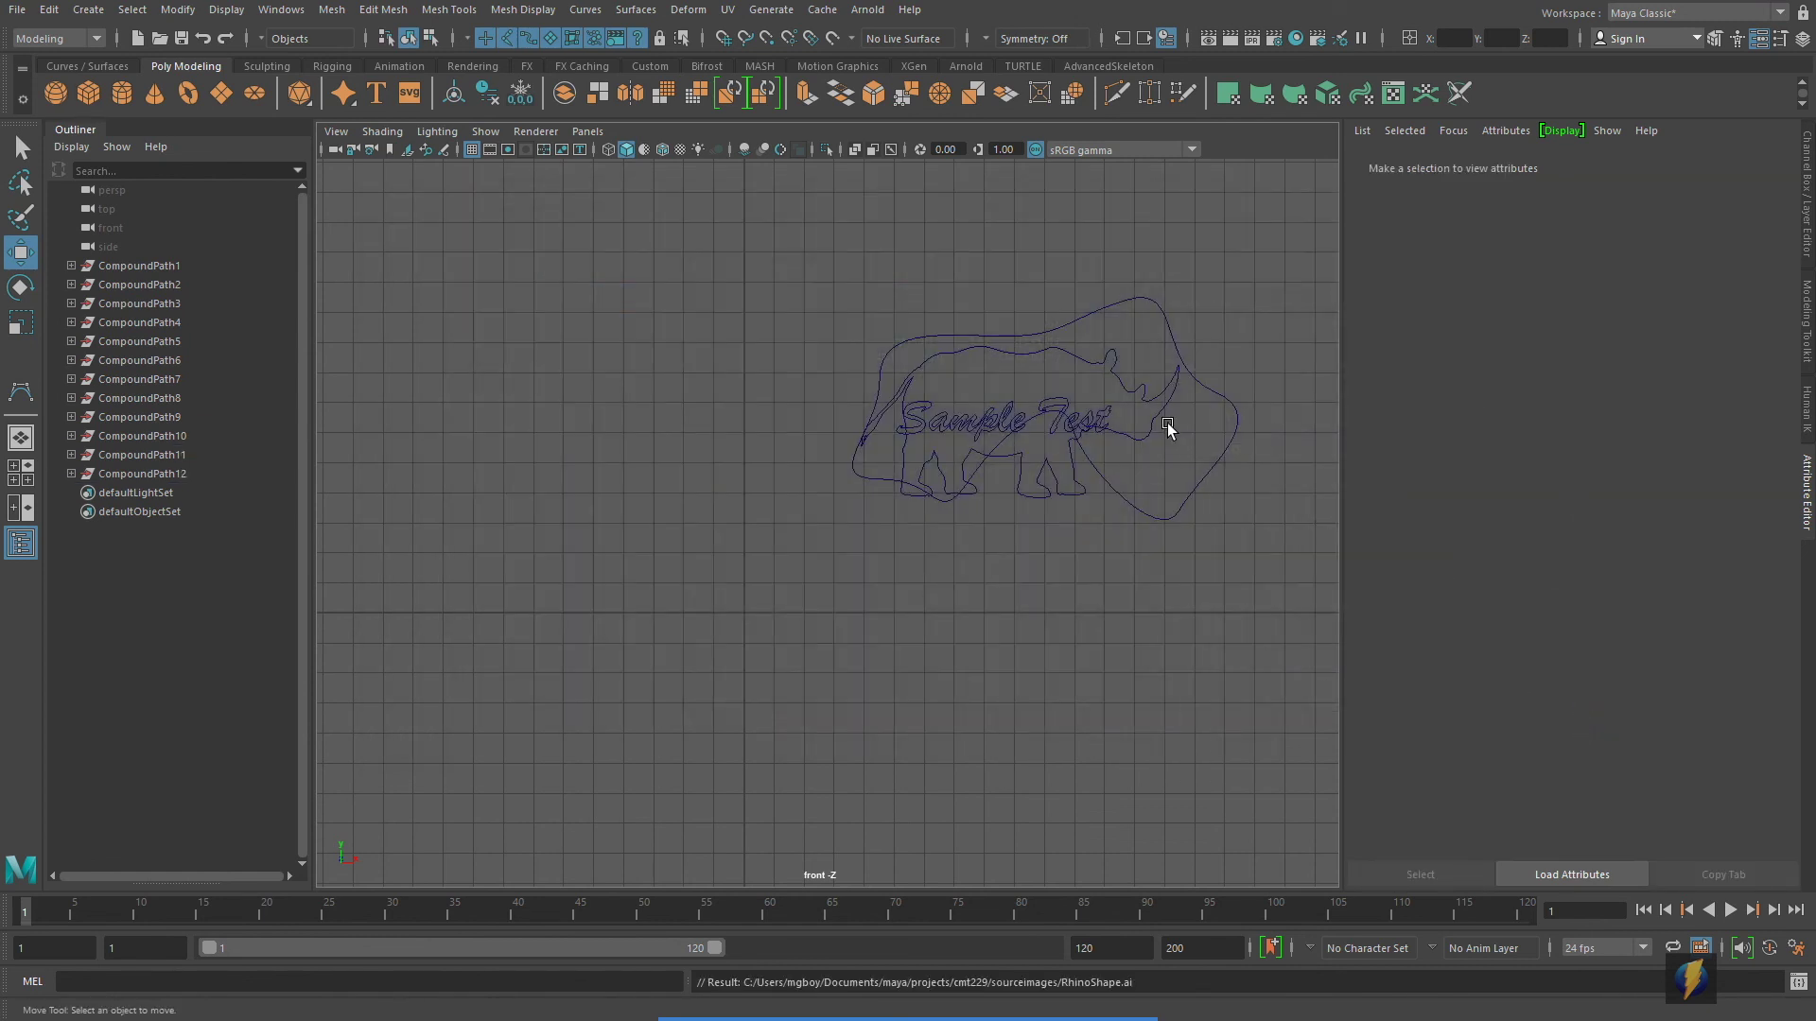
pyautogui.click(1155, 418)
pyautogui.moveTo(931, 612); pyautogui.dragTo(468, 613)
pyautogui.press('f')
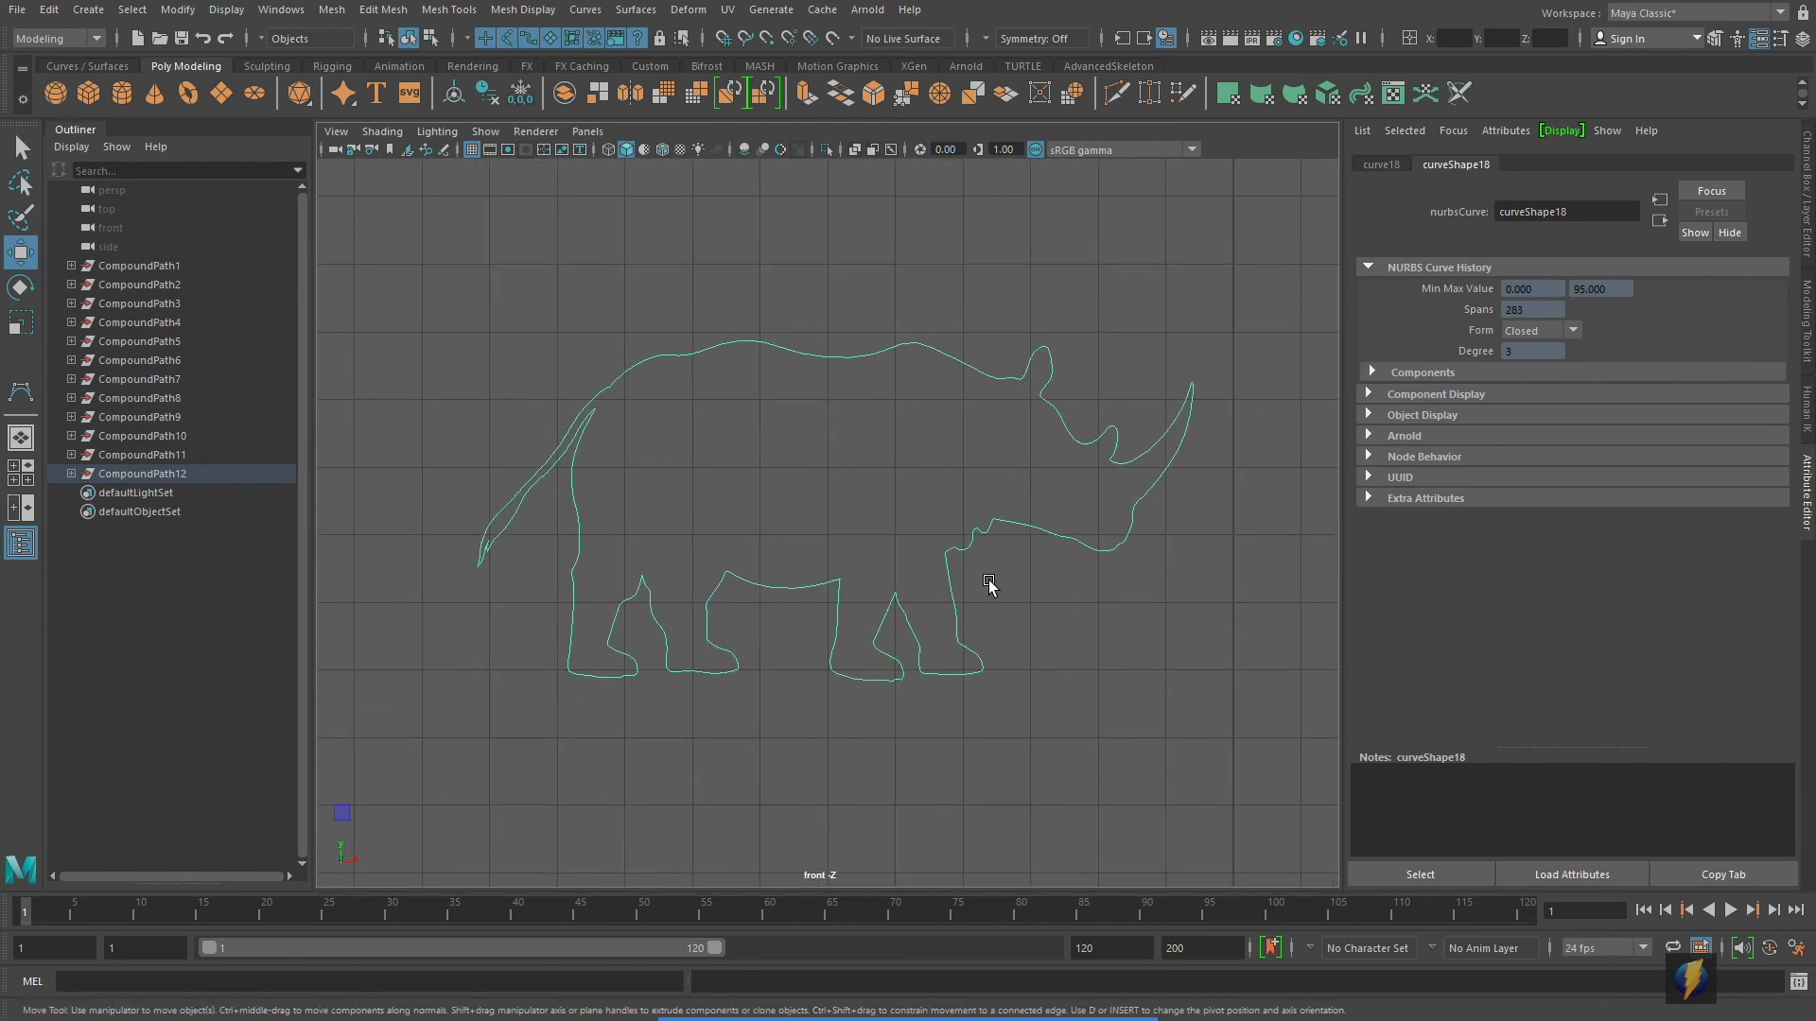
# - Undo the last brush attachment and zoom the view around the rhino curve
pyautogui.hotkey('ctrl', 'z')
pyautogui.scroll(-5, 1092, 678)
pyautogui.scroll(1, 946, 548)
pyautogui.scroll(-1, 1021, 516)
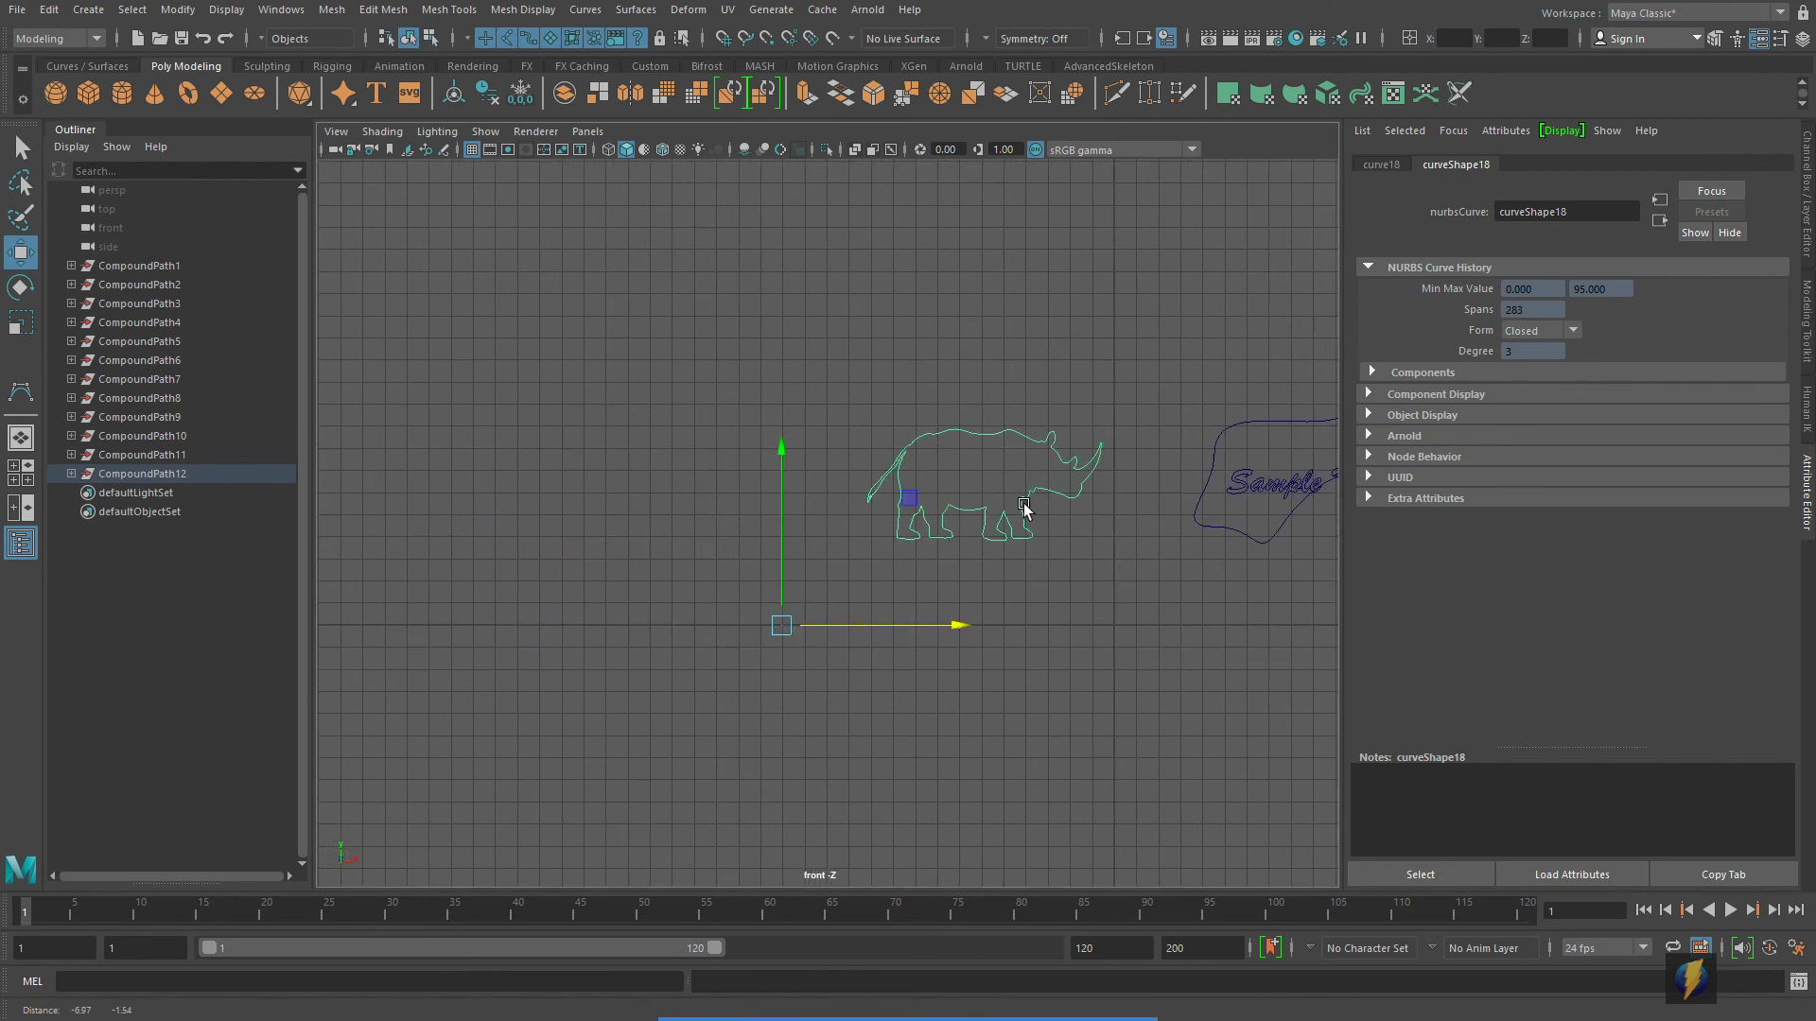
pyautogui.scroll(1, 998, 501)
pyautogui.scroll(5, 998, 501)
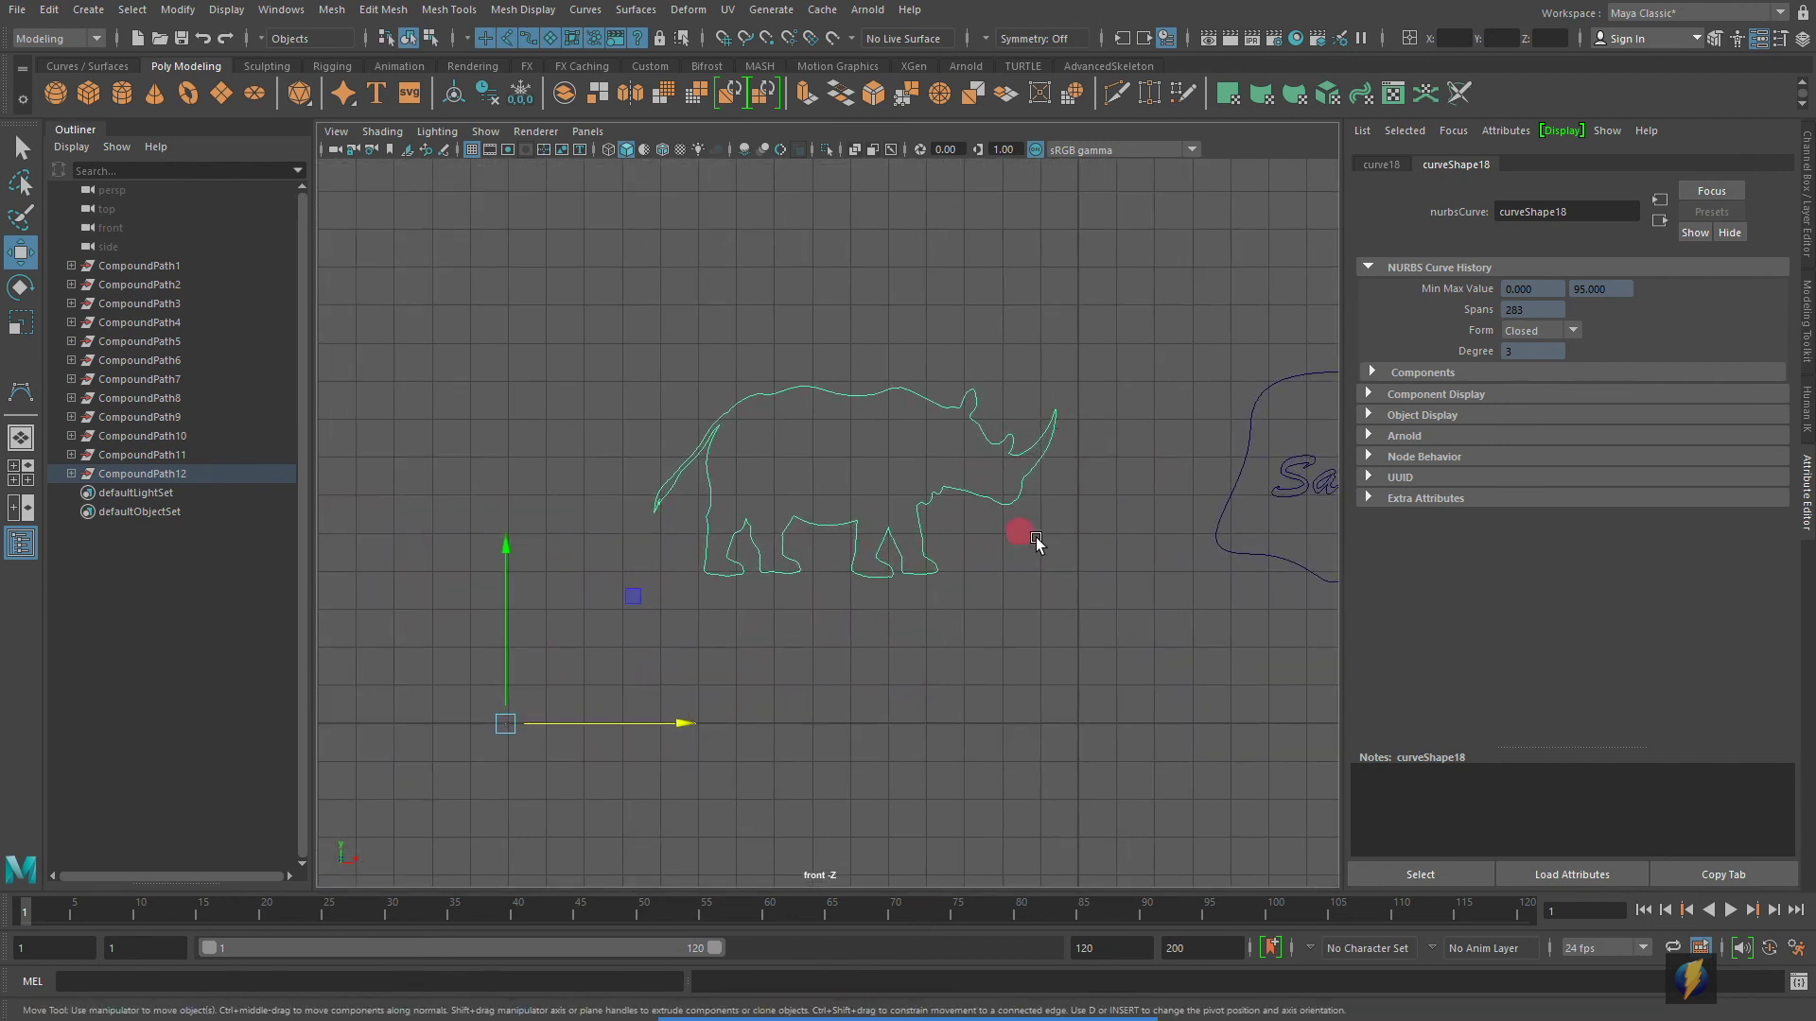
pyautogui.scroll(1, 832, 579)
pyautogui.scroll(1, 899, 549)
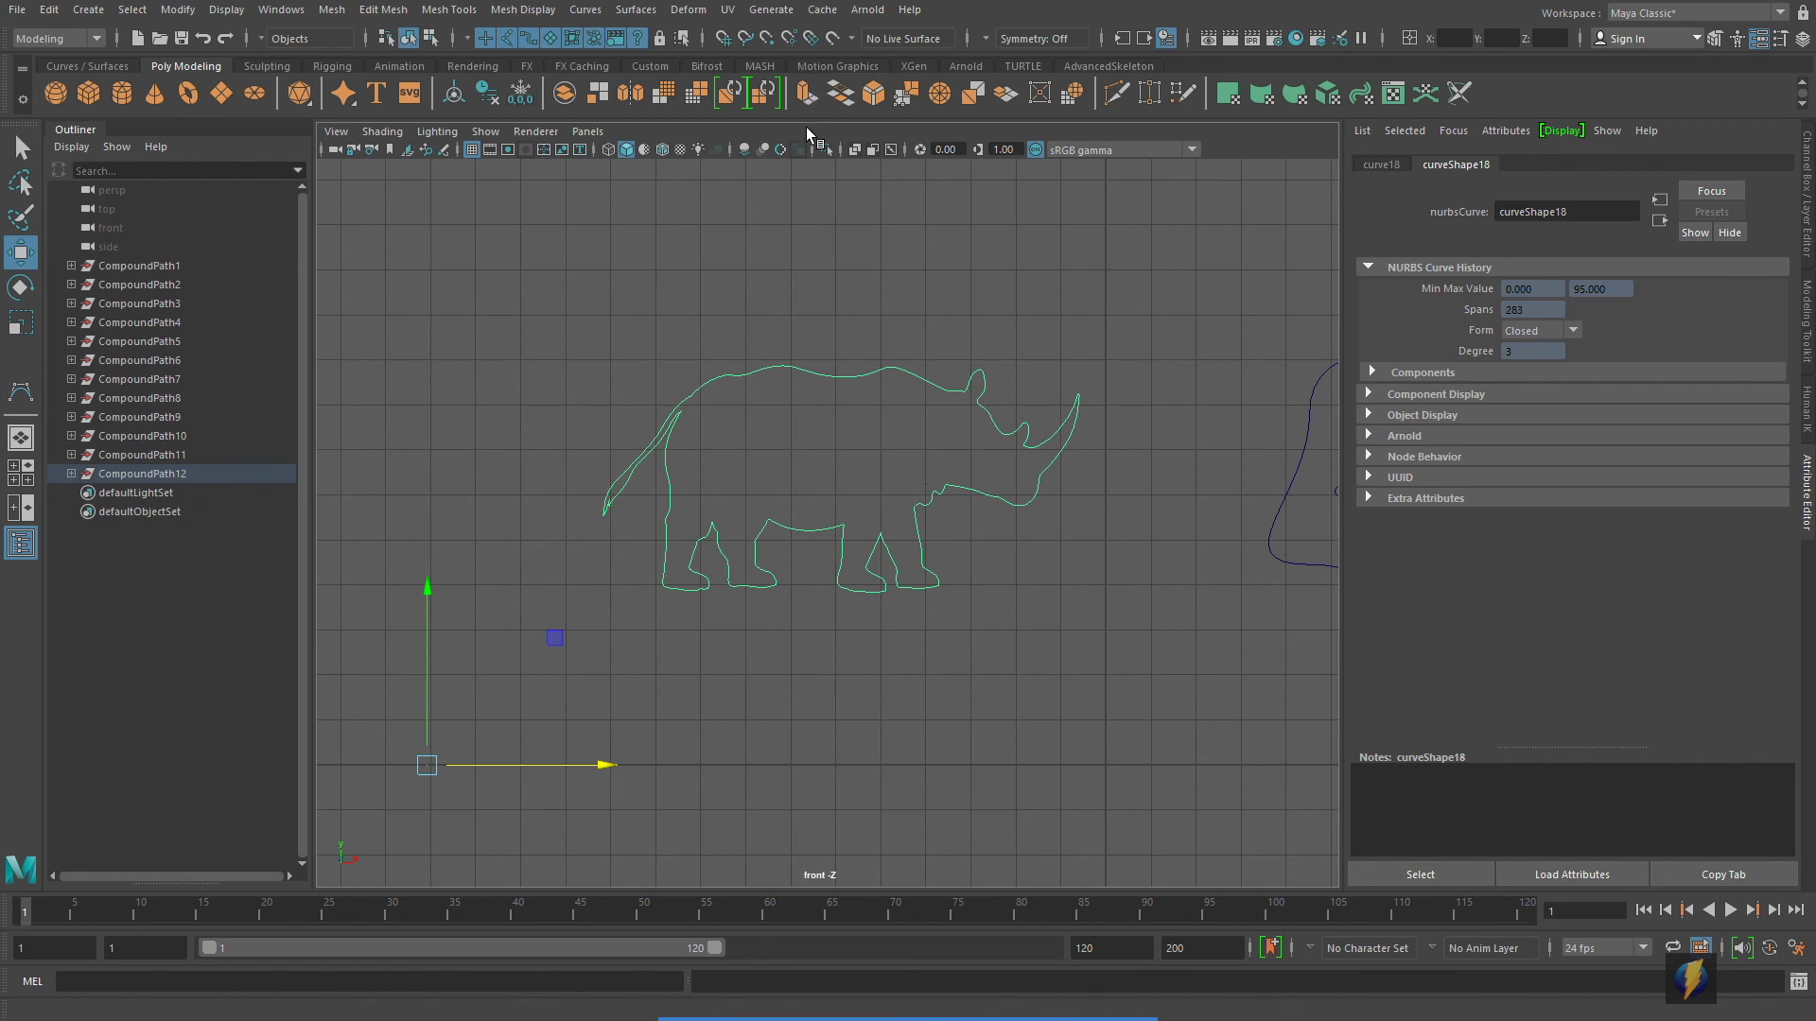
pyautogui.click(765, 11)
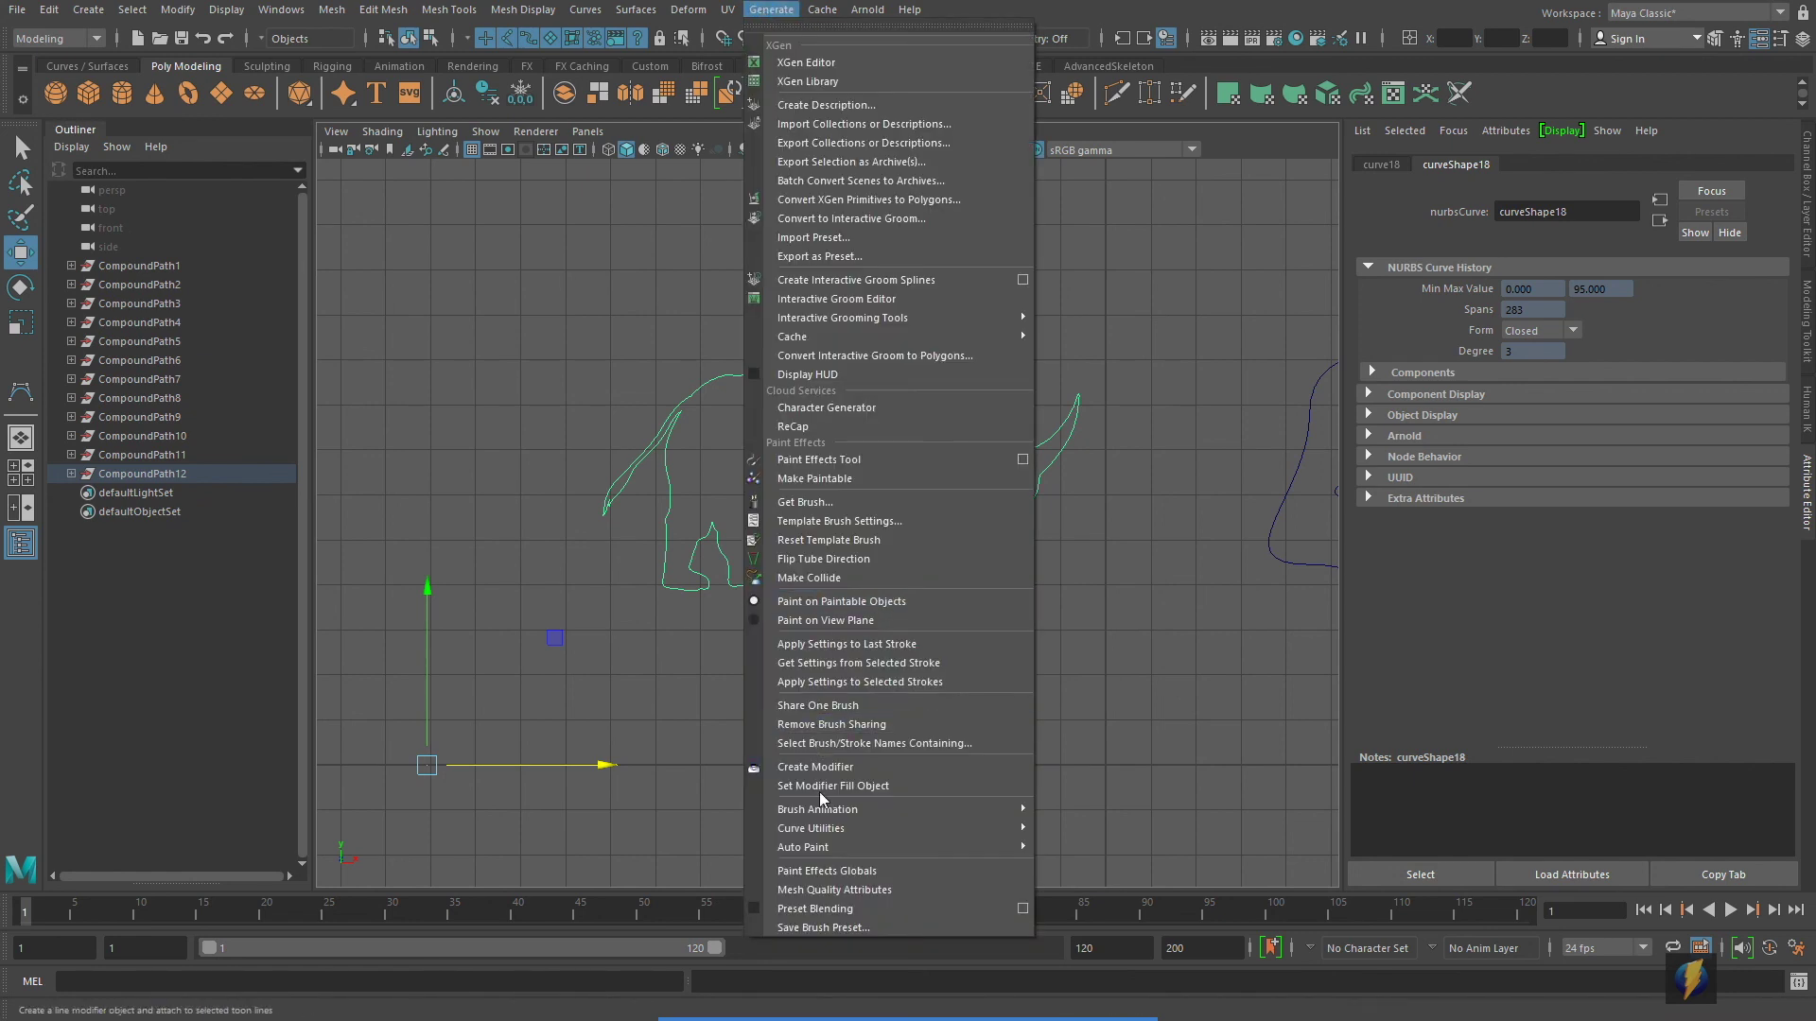
# - Attach a Paint Effects brush to the rhino curve, set Brush Width to 0.025, and deselect
pyautogui.moveTo(993, 830)
pyautogui.click(1119, 867)
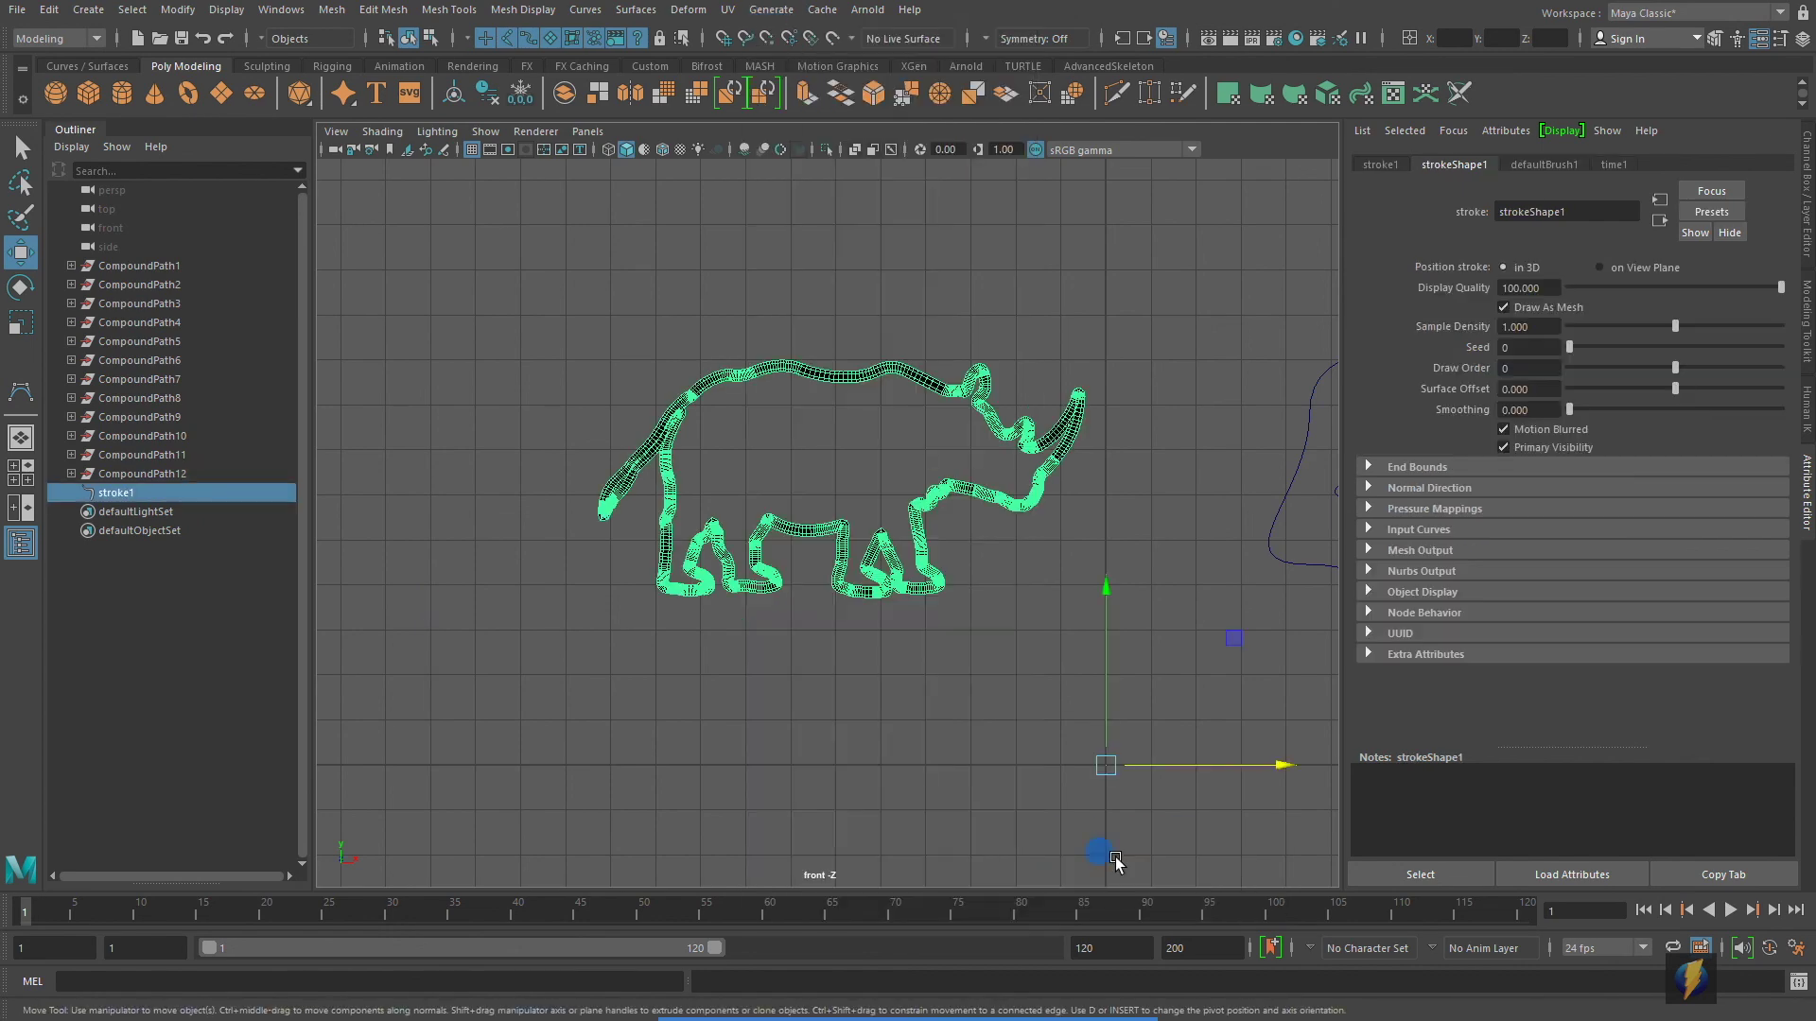
pyautogui.press('f')
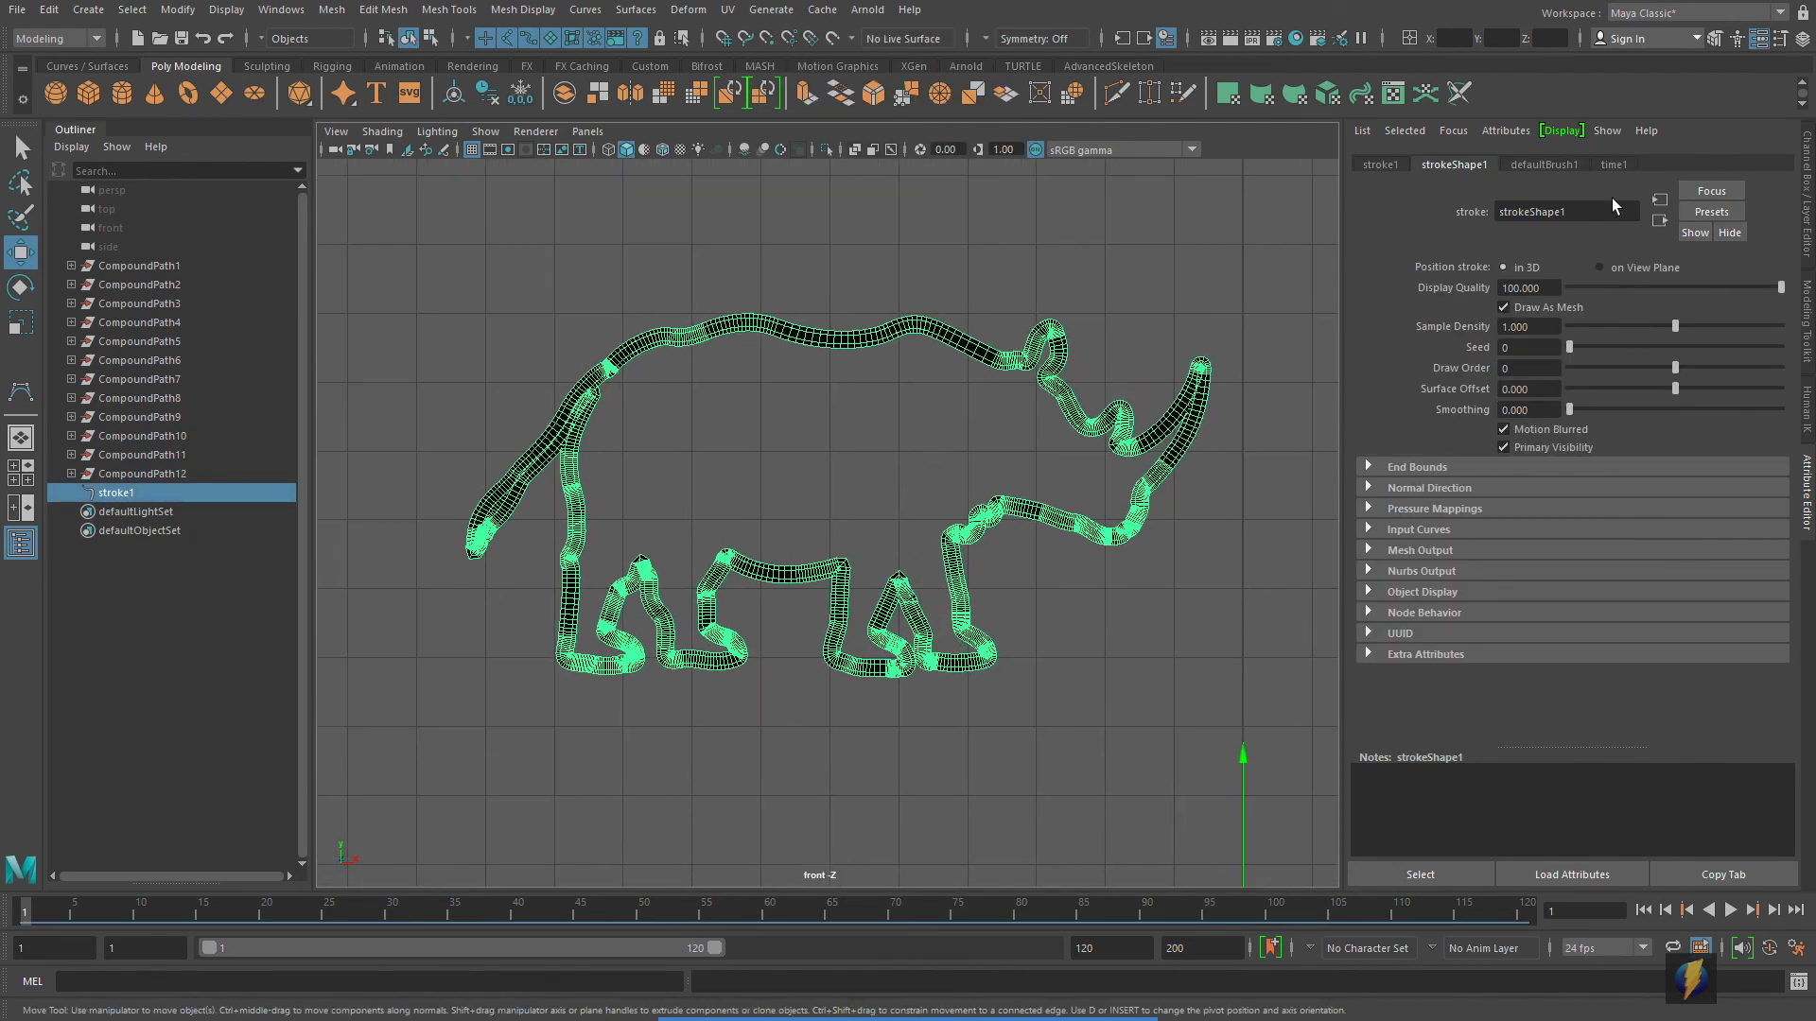
pyautogui.click(1543, 165)
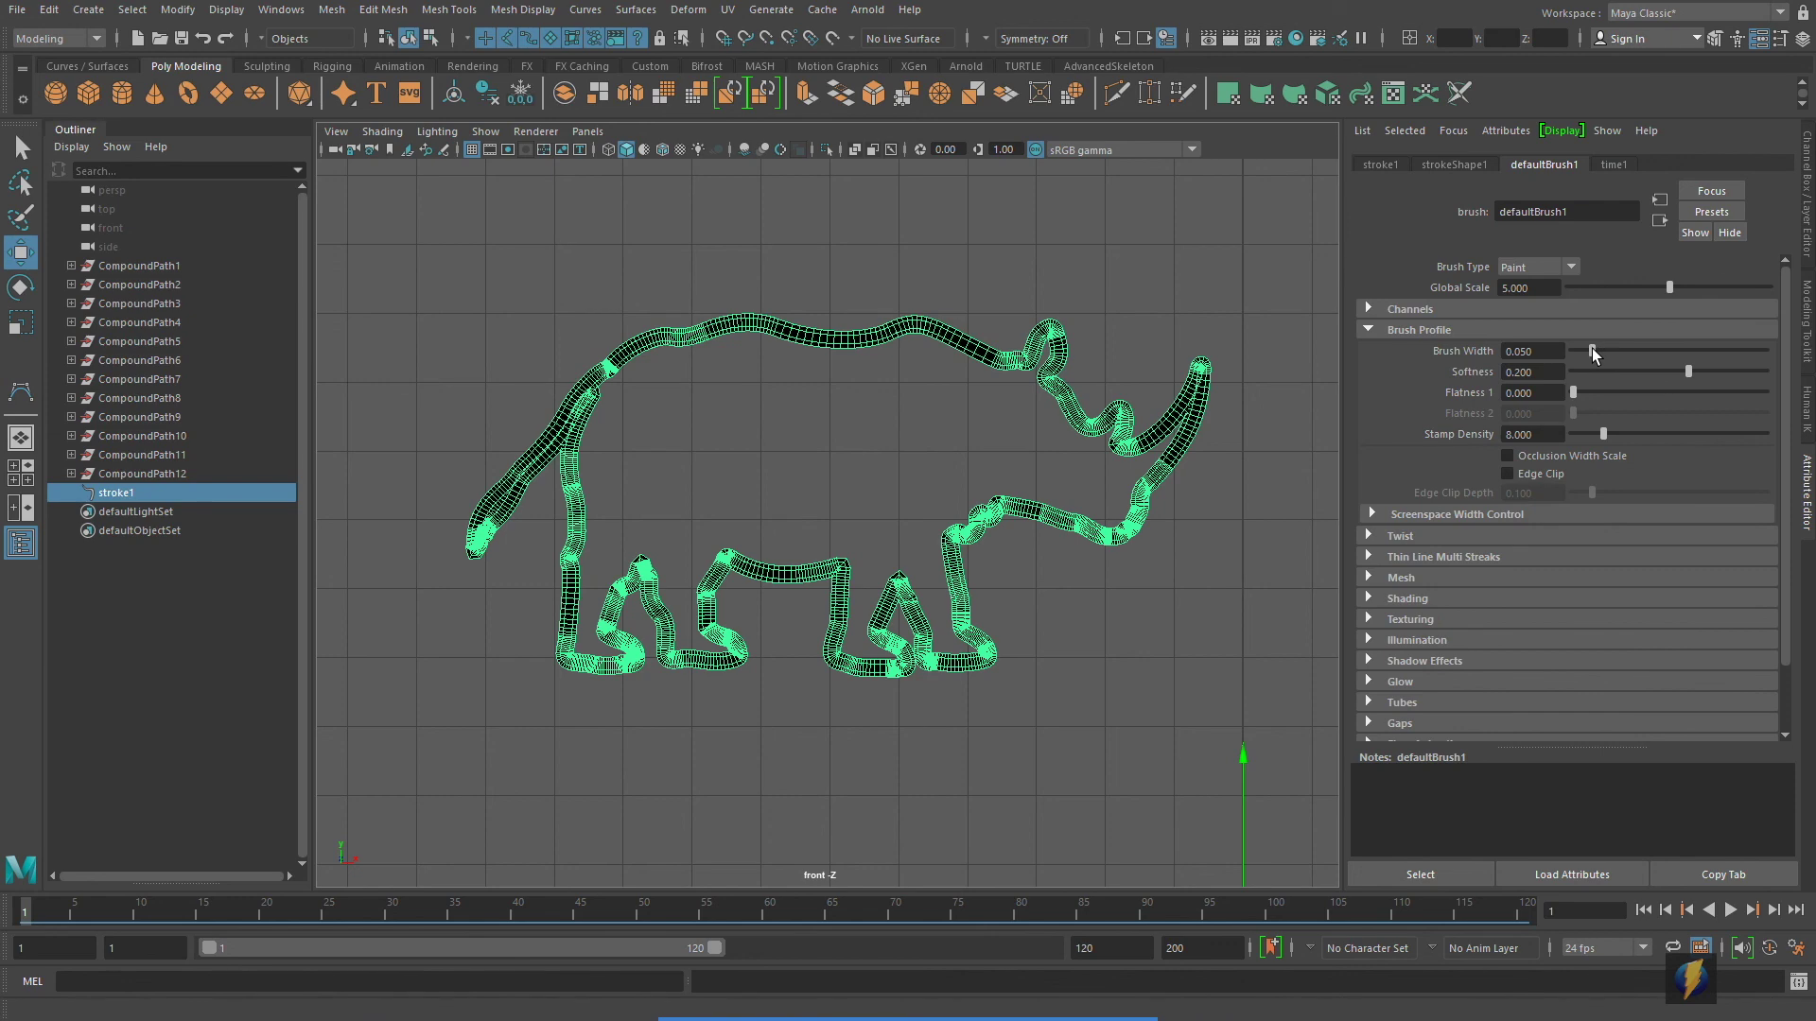
pyautogui.moveTo(1593, 352); pyautogui.dragTo(1584, 356)
pyautogui.click(1046, 296)
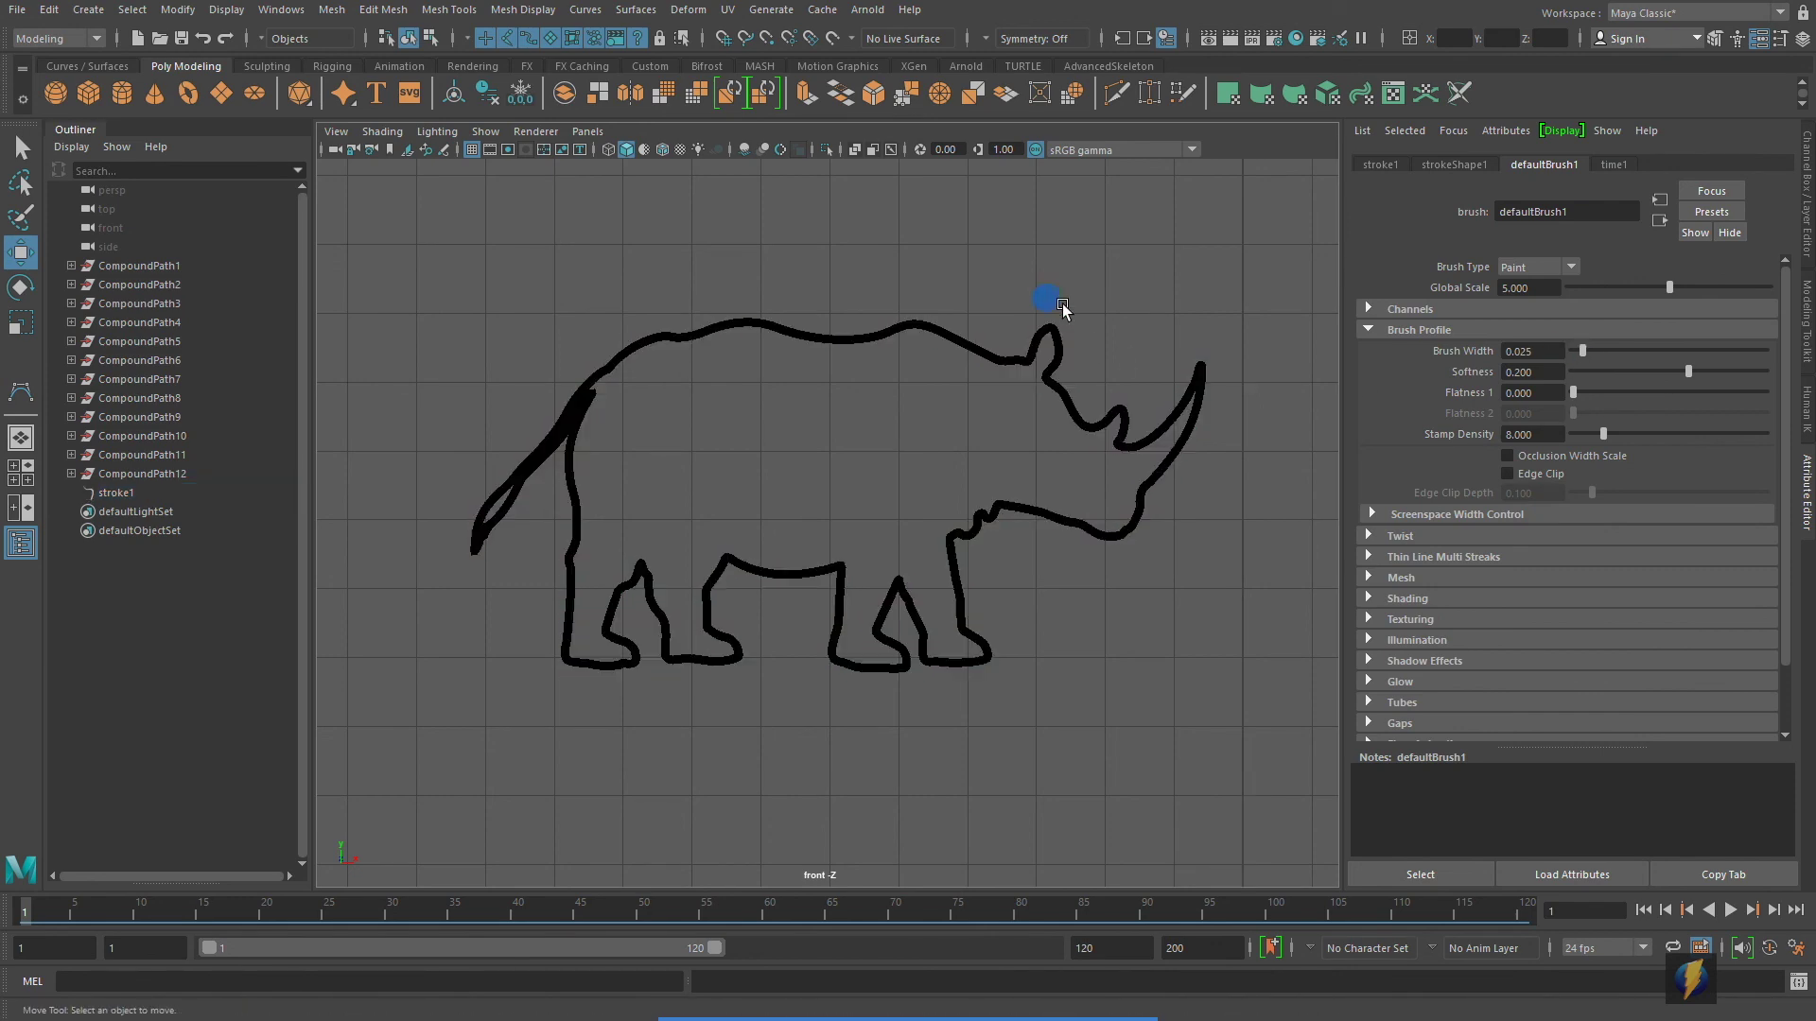
pyautogui.scroll(3, 811, 499)
pyautogui.moveTo(811, 498); pyautogui.dragTo(823, 508)
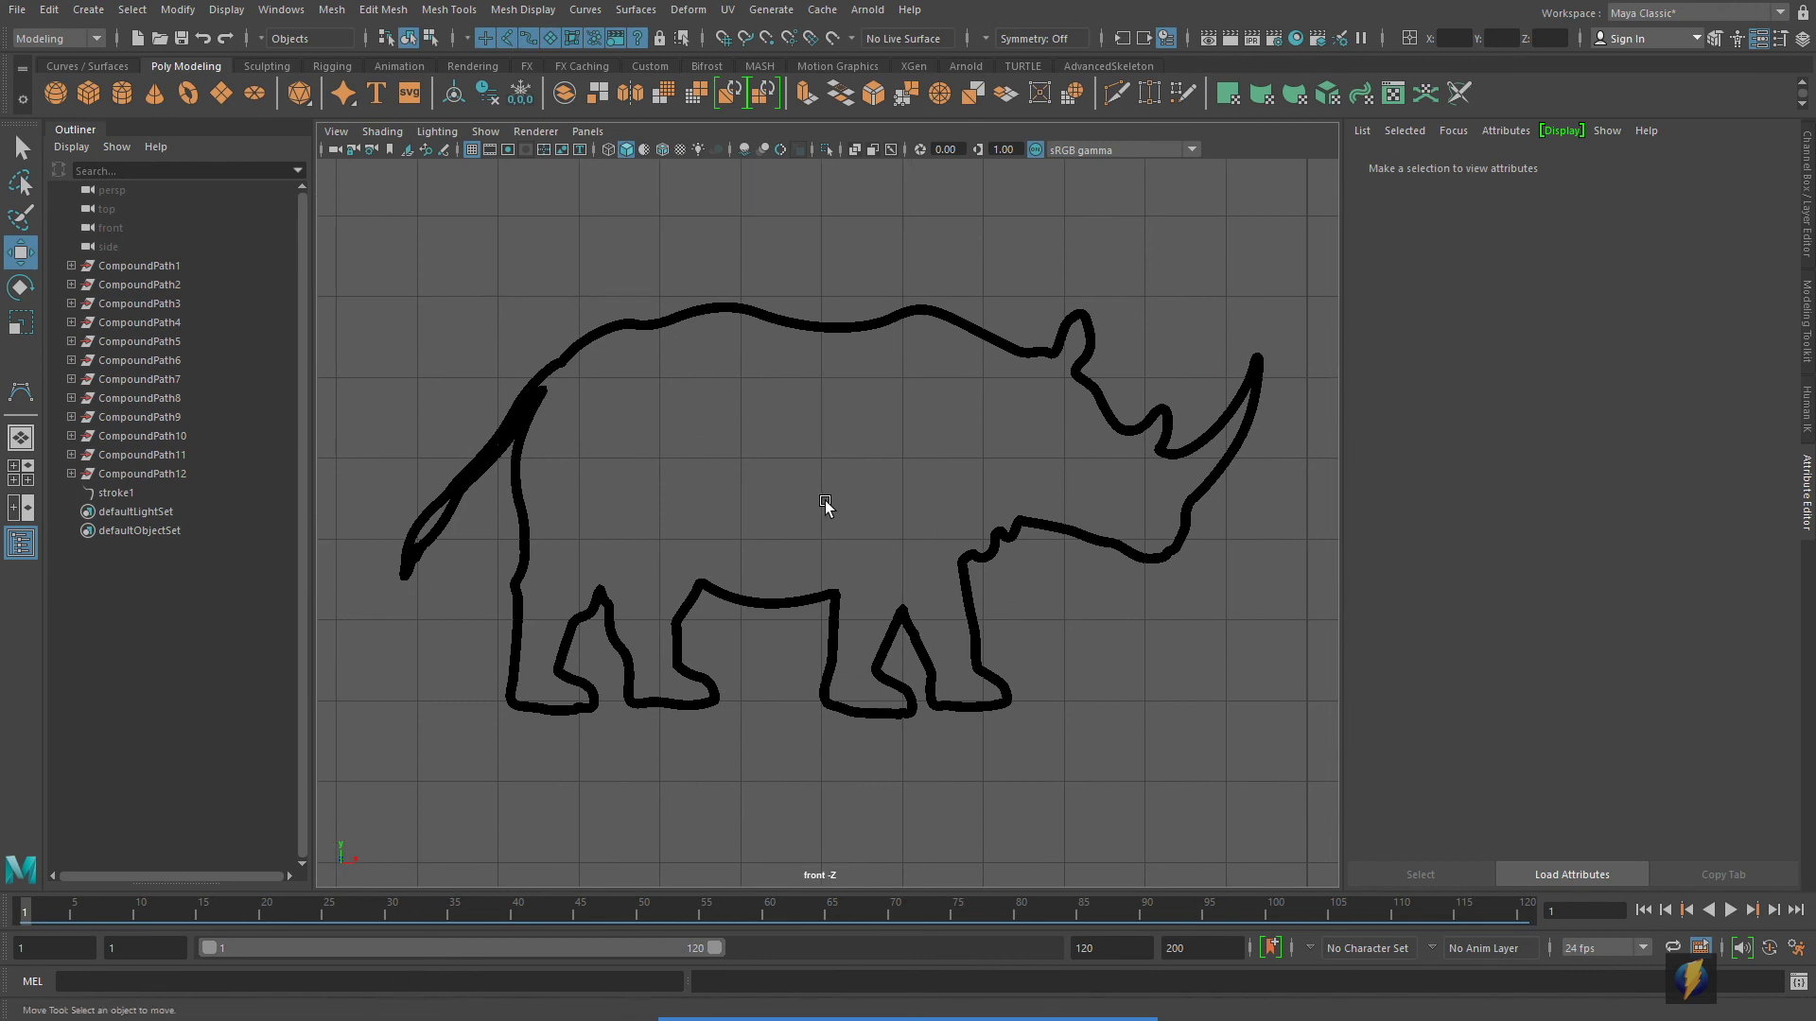